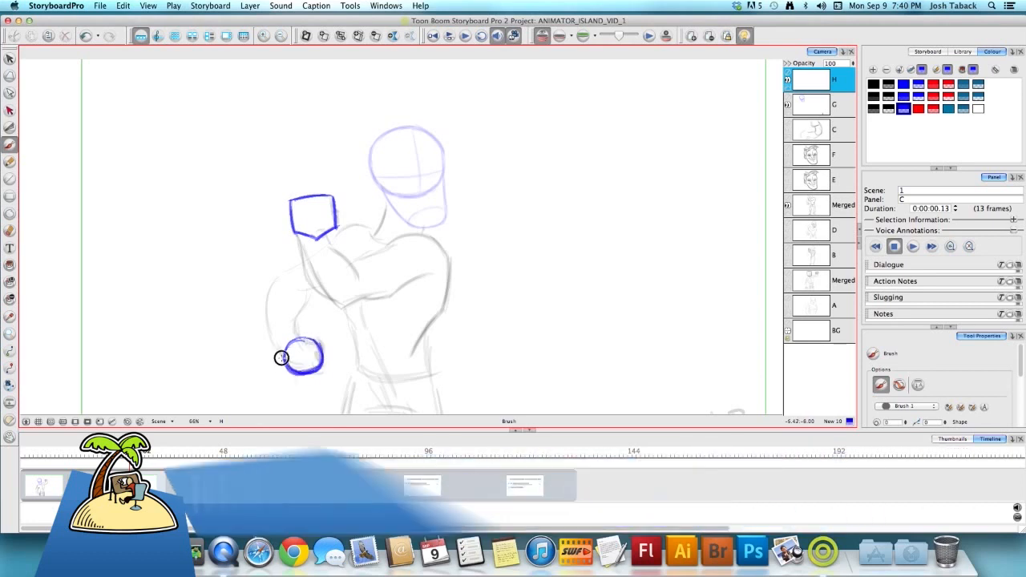
- Turn off the onion skin on panel 1A and move the panel 2 pose directly after the first pose panel
key("d")
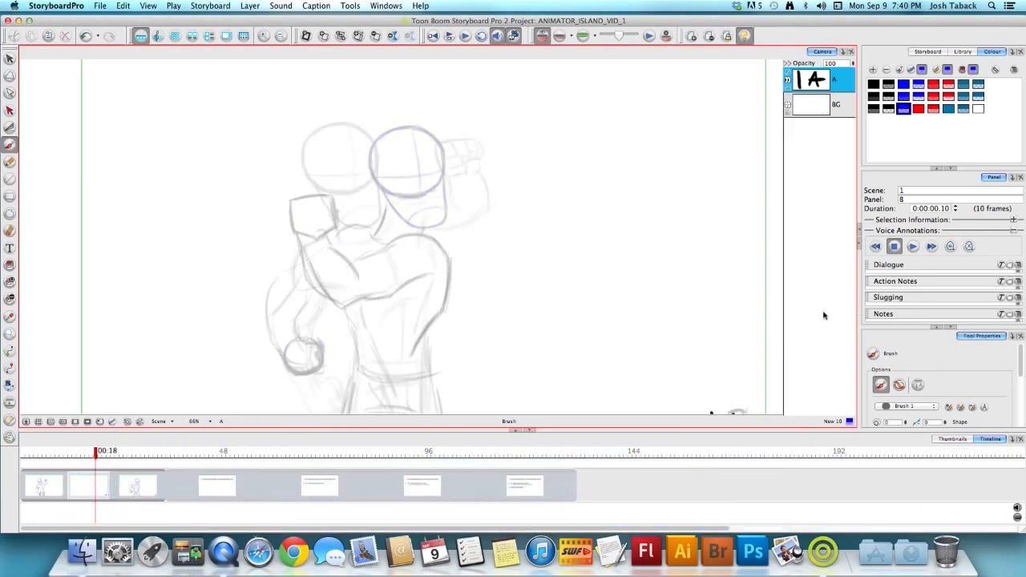
left_click(543, 36)
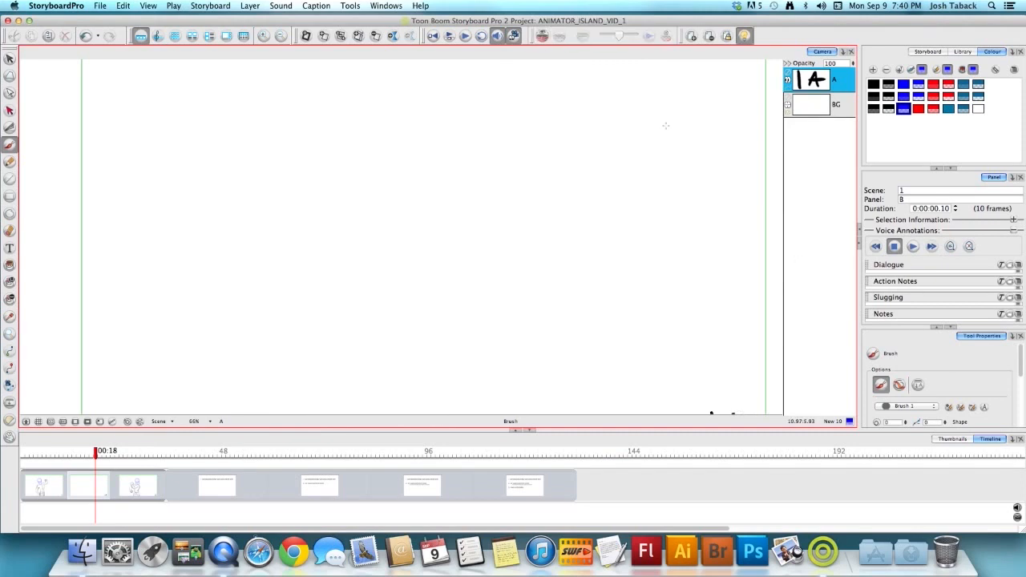
left_click(133, 486)
left_click(87, 486)
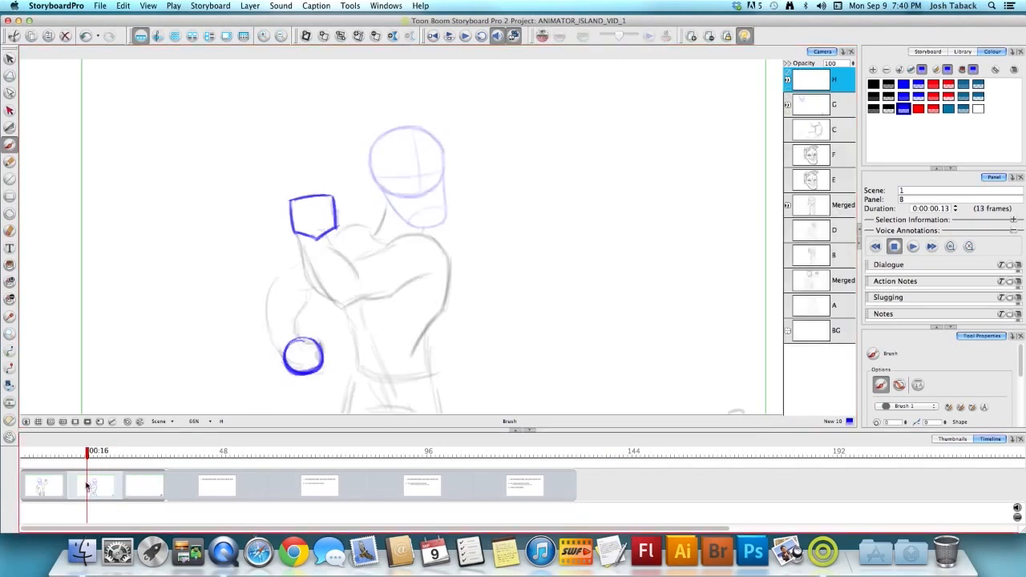
- Add a layer on the first pose panel and outline the raised fist as a block and the lowered fist as a circle in blue
left_click(53, 486)
right_click(834, 106)
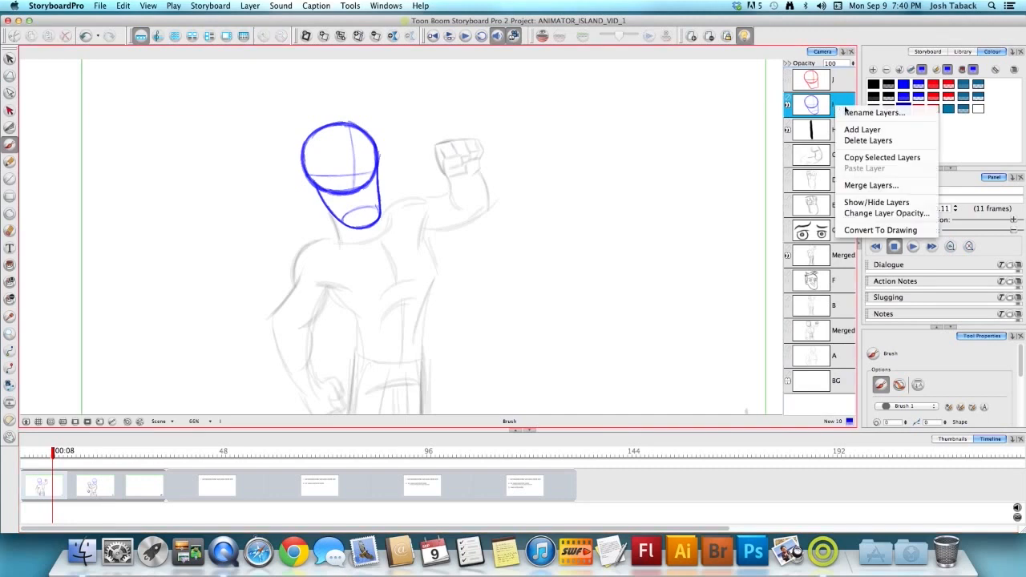
left_click(863, 130)
mouse_move(433, 145)
left_mouse_down()
mouse_move(447, 170)
mouse_move(438, 144)
mouse_move(478, 142)
mouse_move(435, 145)
mouse_move(484, 141)
mouse_move(481, 168)
mouse_move(446, 179)
left_mouse_up()
scroll(521, 233, "down", 3)
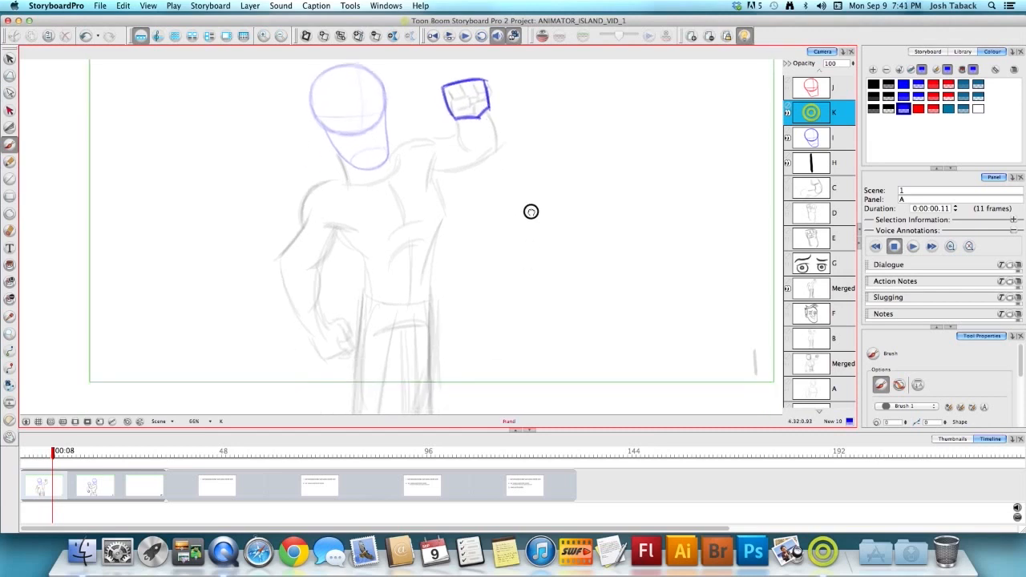
mouse_move(327, 323)
left_mouse_down()
mouse_move(324, 357)
mouse_move(328, 325)
mouse_move(333, 357)
mouse_move(318, 323)
mouse_move(342, 341)
mouse_move(333, 319)
mouse_move(336, 356)
mouse_move(347, 331)
mouse_move(323, 358)
mouse_move(341, 326)
mouse_move(311, 348)
mouse_move(324, 358)
mouse_move(339, 323)
mouse_move(351, 347)
mouse_move(339, 321)
mouse_move(309, 344)
left_mouse_up()
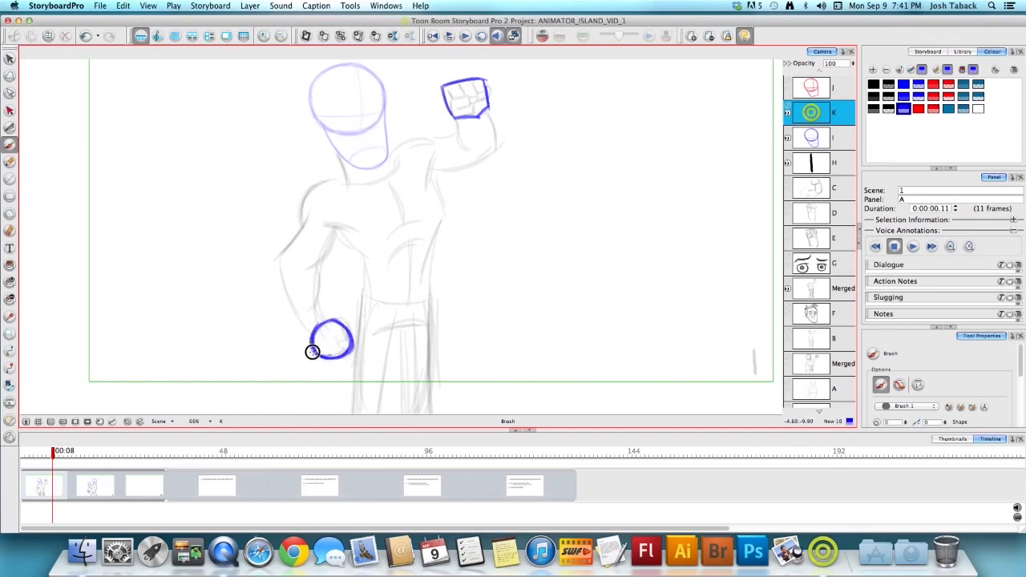
- Fill the block-shaped hand with translucent blue on both pose panels
key("Right")
key("Left")
key("Right")
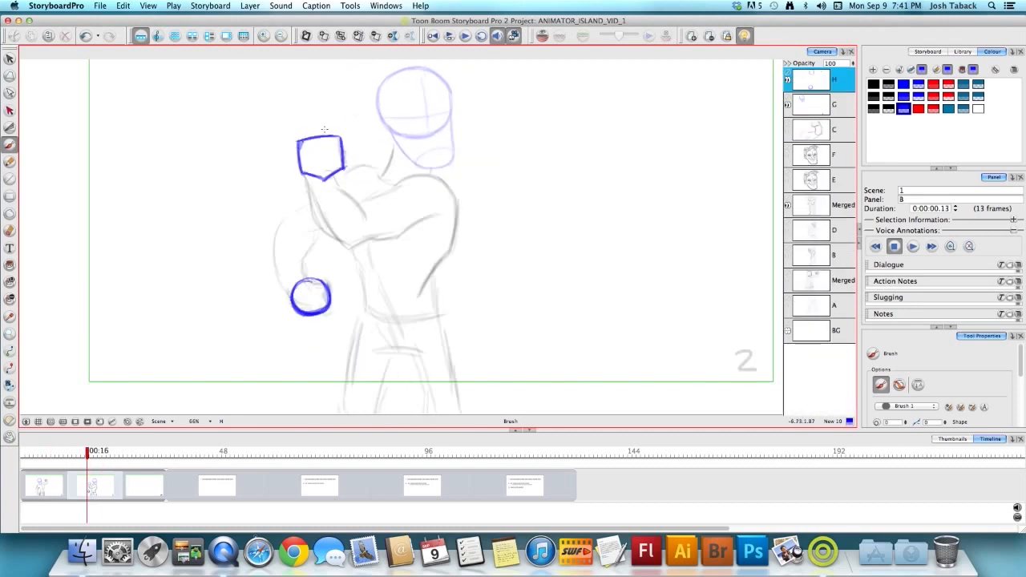
key("alt+i")
left_click(325, 163)
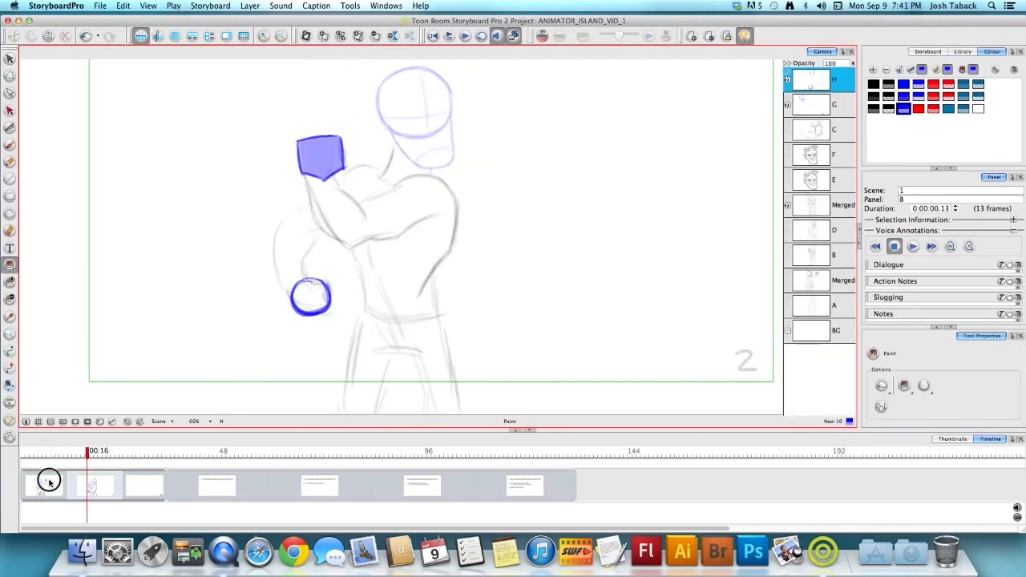
key("Left")
left_click(473, 90)
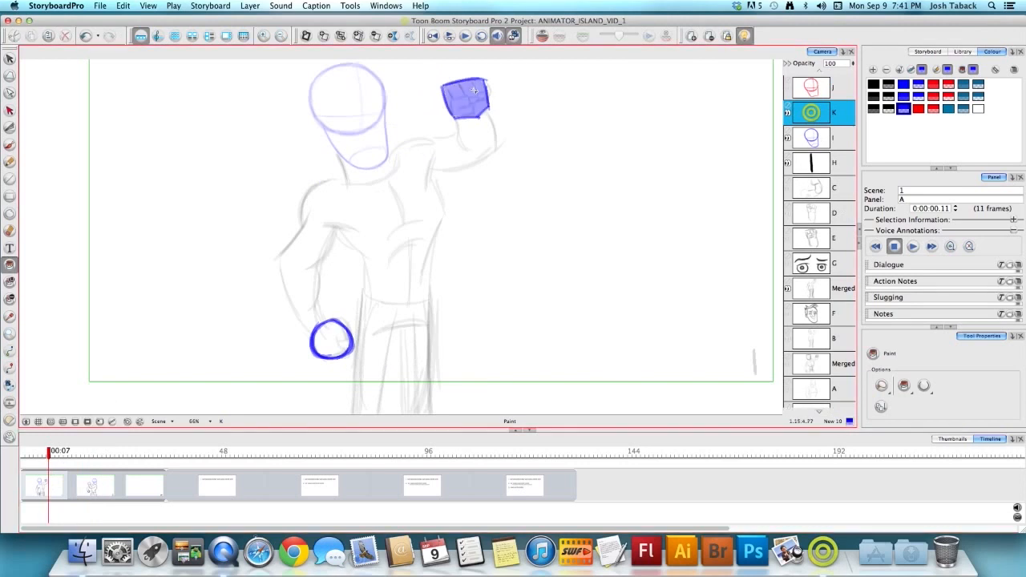
- Flip back and forth between the two pose panels to compare the blue hand's positions
key("Right")
key("Left")
key("Right")
key("Left")
key("Right")
key("Left")
key("Right")
key("Left")
key("Right")
key("Left")
key("Right")
key("Left")
key("Right")
key("Left")
key("Right")
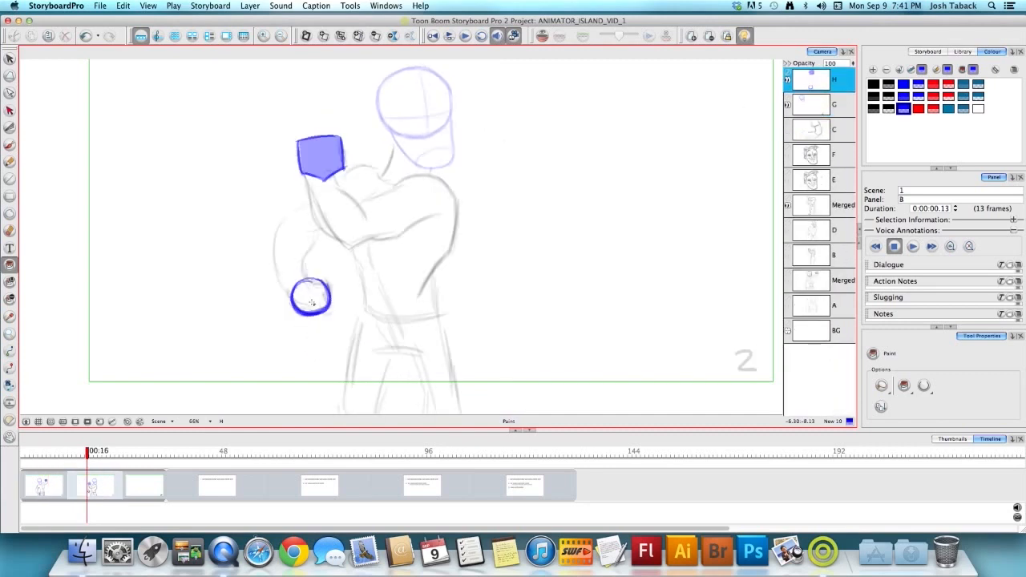
- Fill the circular hand with translucent red on both pose panels
left_click(951, 97)
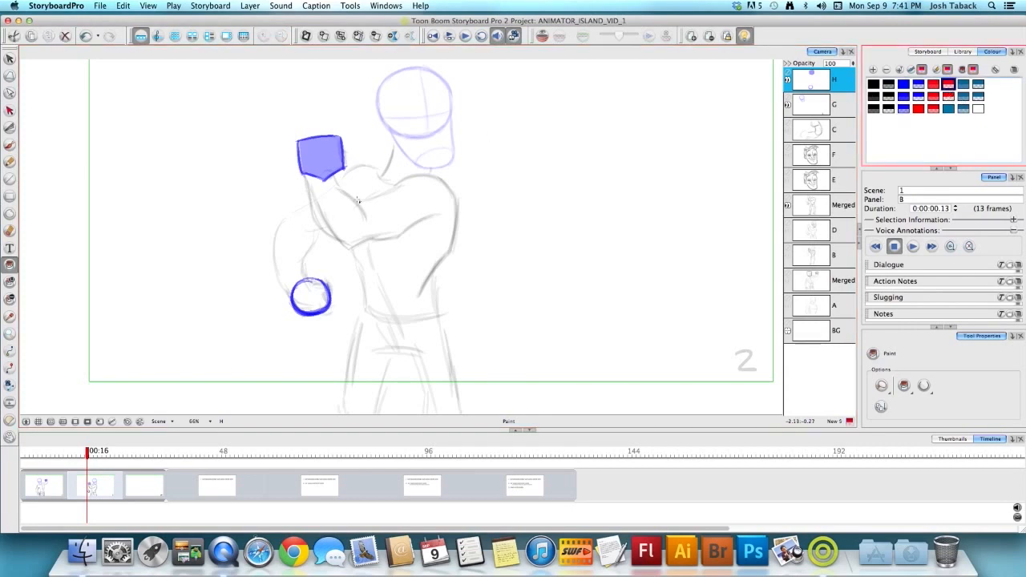
left_click(309, 295)
key("Left")
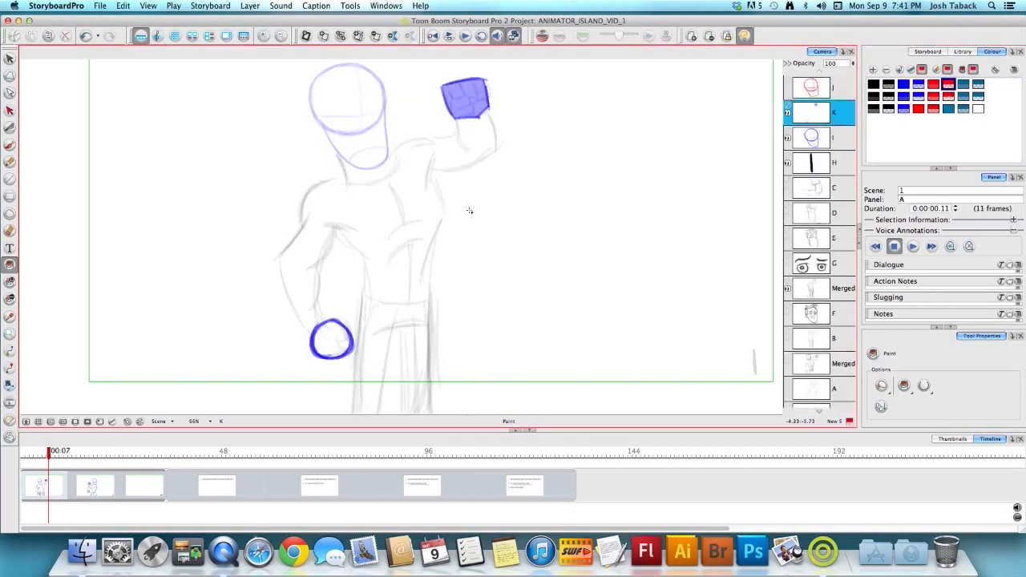
left_click(334, 341)
- Flip between the two pose panels to compare how the blue and red hands travel
key("Right")
key("Left")
key("Right")
key("Left")
key("Right")
key("2")
key("Left")
key("Right")
key("Left")
key("Right")
key("Left")
- Hide the layer with the coloured hand shapes on both pose panels
left_click(787, 112)
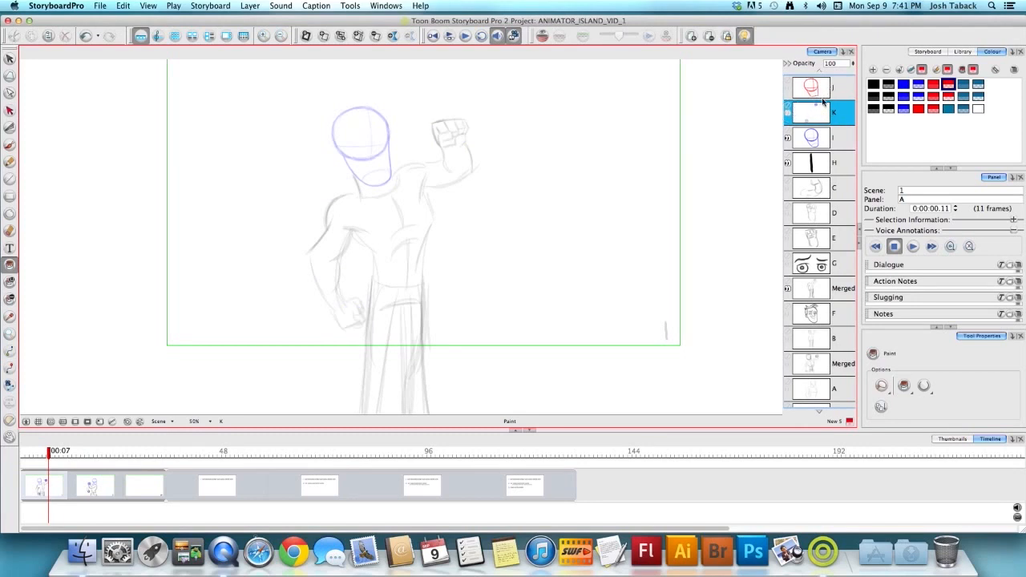
key("Right")
left_click(786, 78)
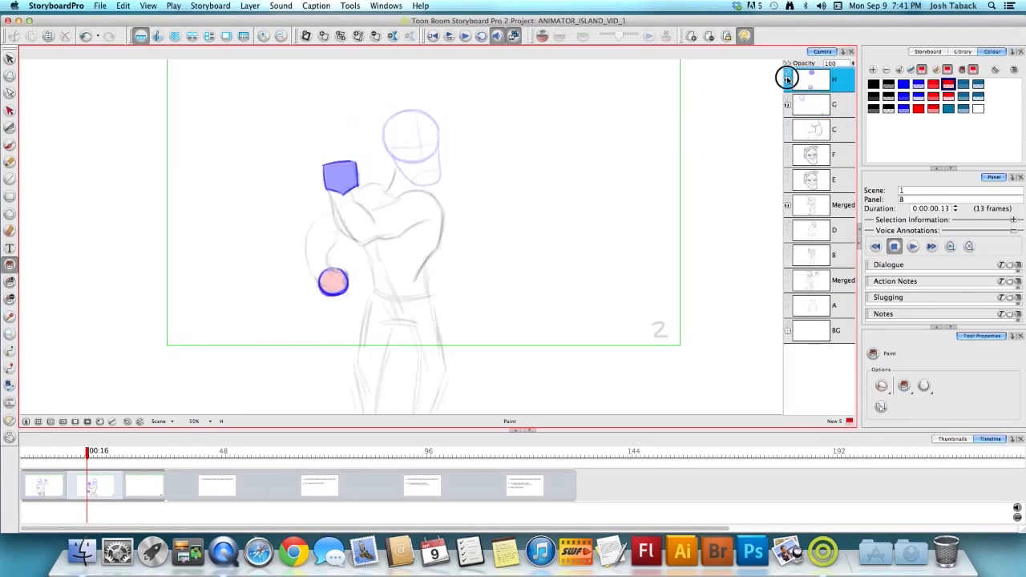
- Move panel 1A back between the two pose panels and turn the onion skin on for it
left_click_drag(139, 481, 80, 485)
left_click(96, 471)
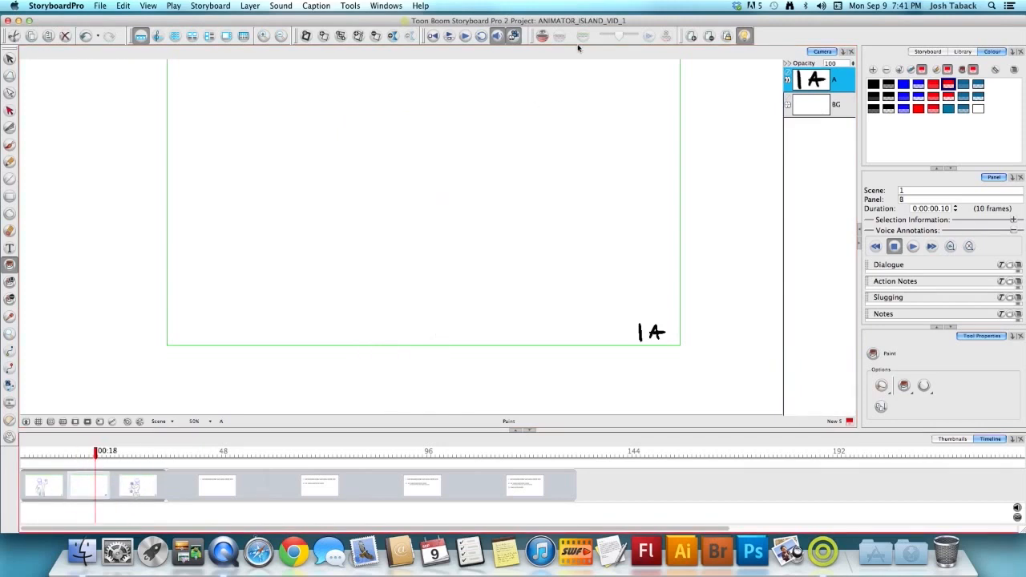
left_click(542, 37)
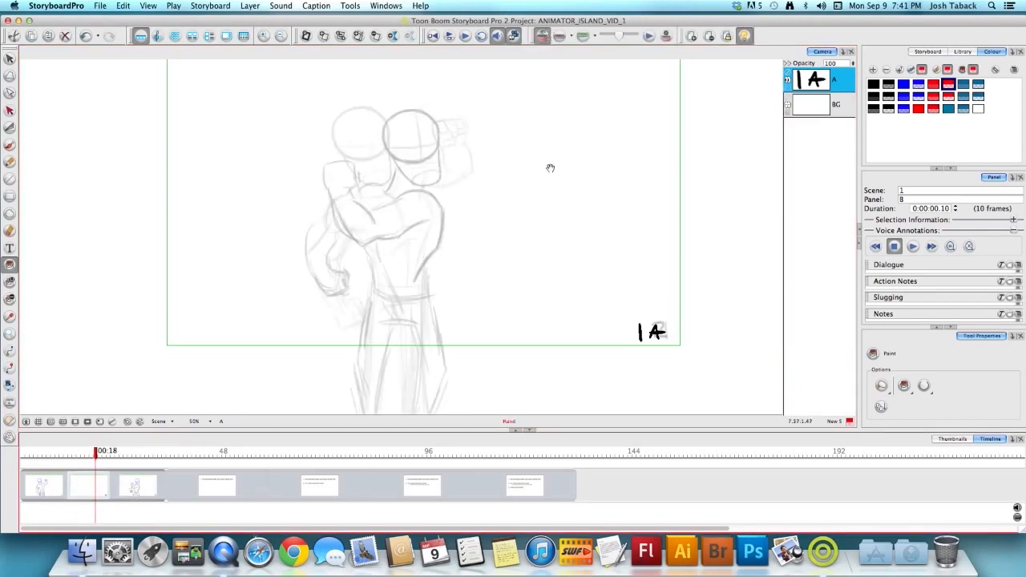
left_click_drag(550, 165, 518, 231)
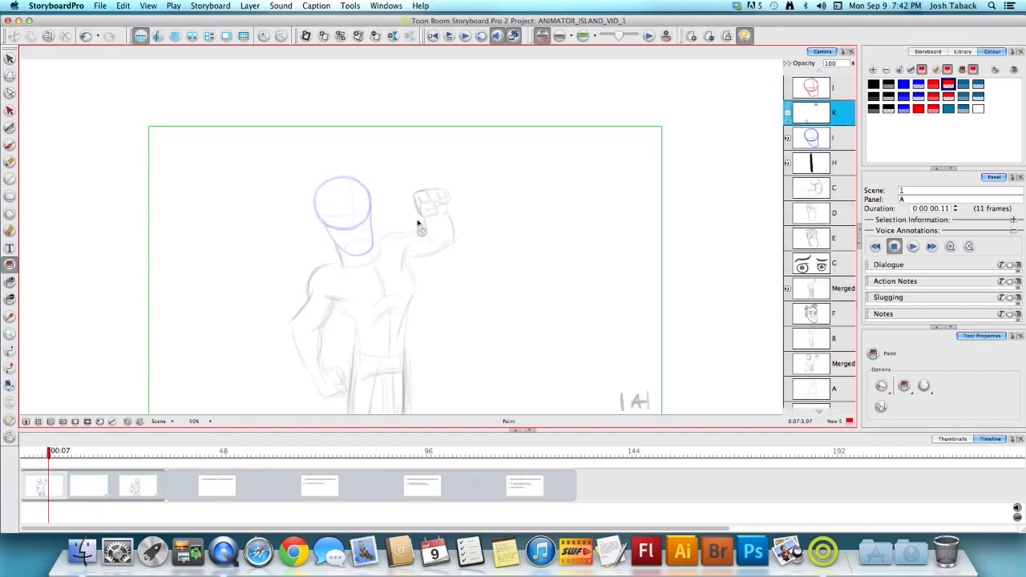
- Activate the blue head layer on both pose panels, and set the Brush to blue on panel 1A
left_click(831, 137)
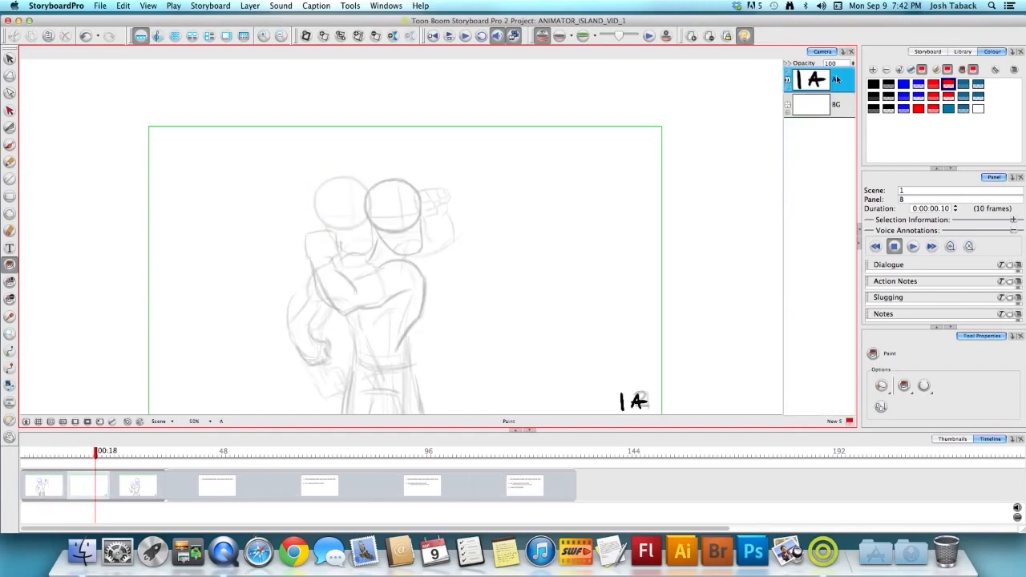
key("f")
left_click(827, 109)
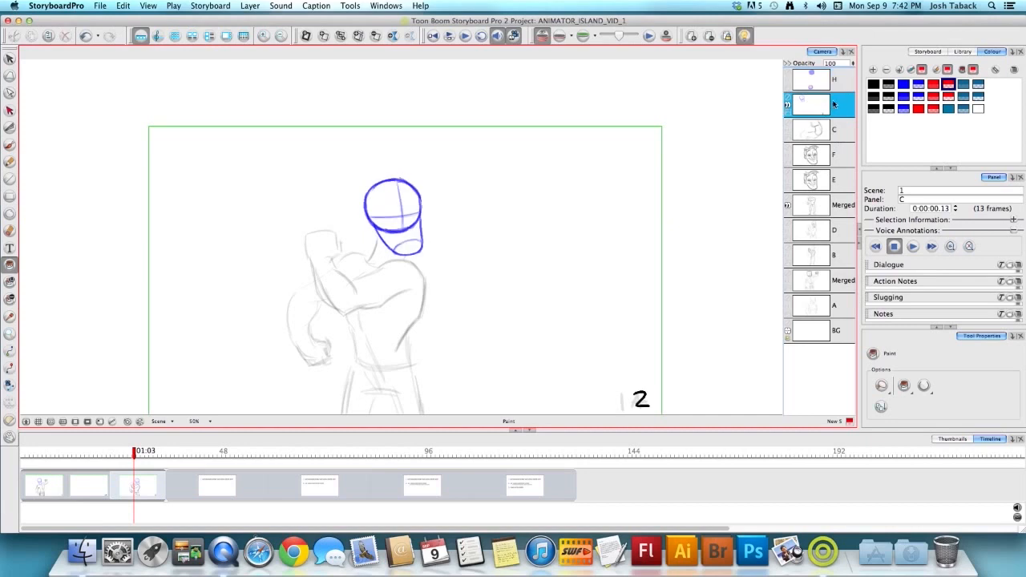
key("Left")
key("Left")
key("f")
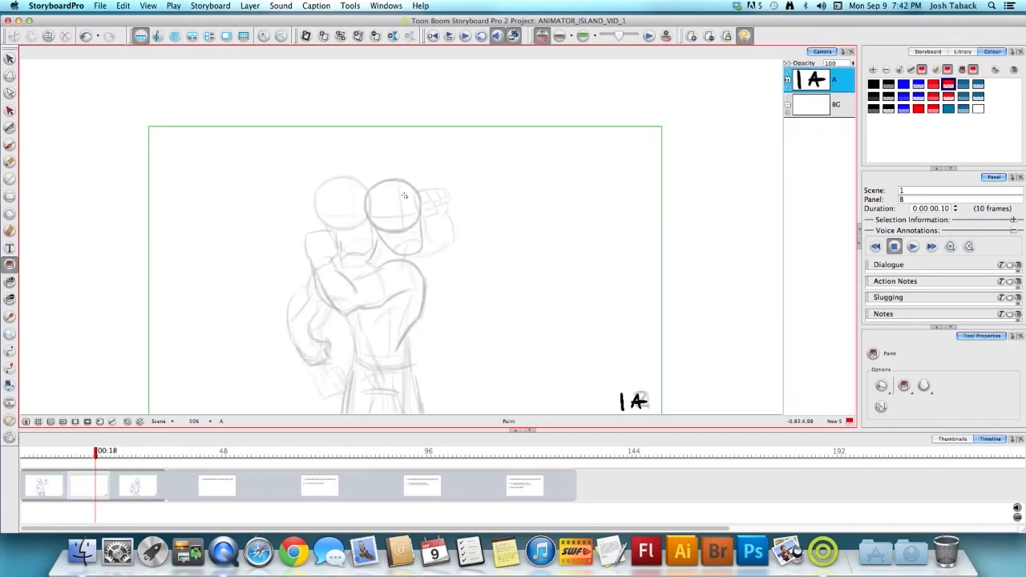
key("alt+b")
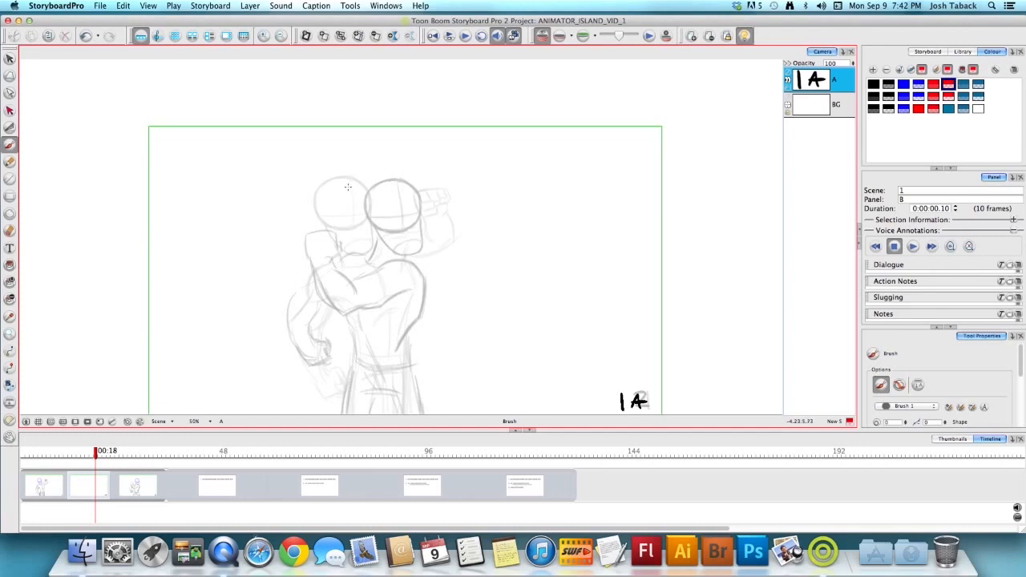
left_click(904, 108)
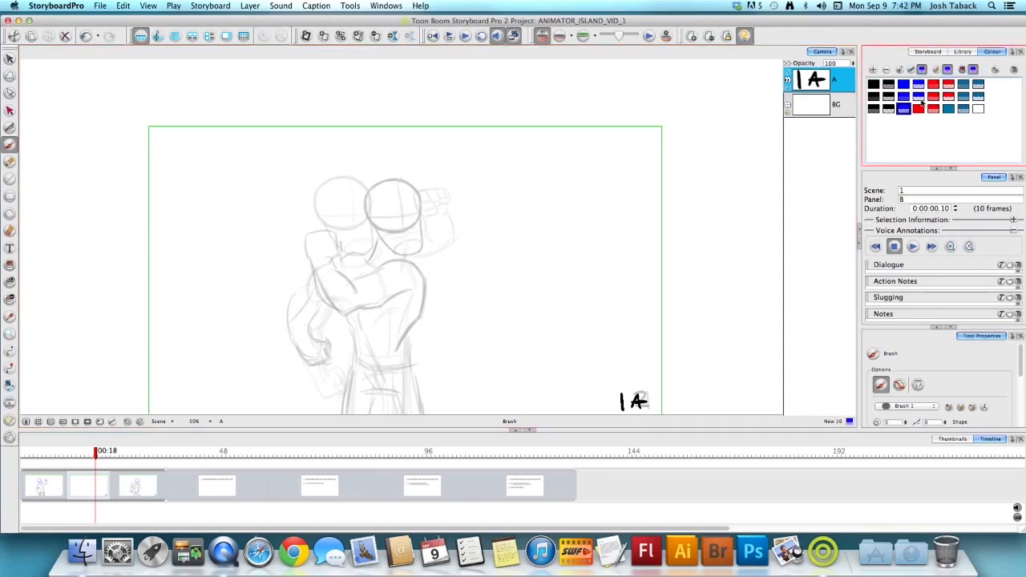
- Select the whole blue head construction, including the jaw, on the panel 2 pose and copy it
key("f")
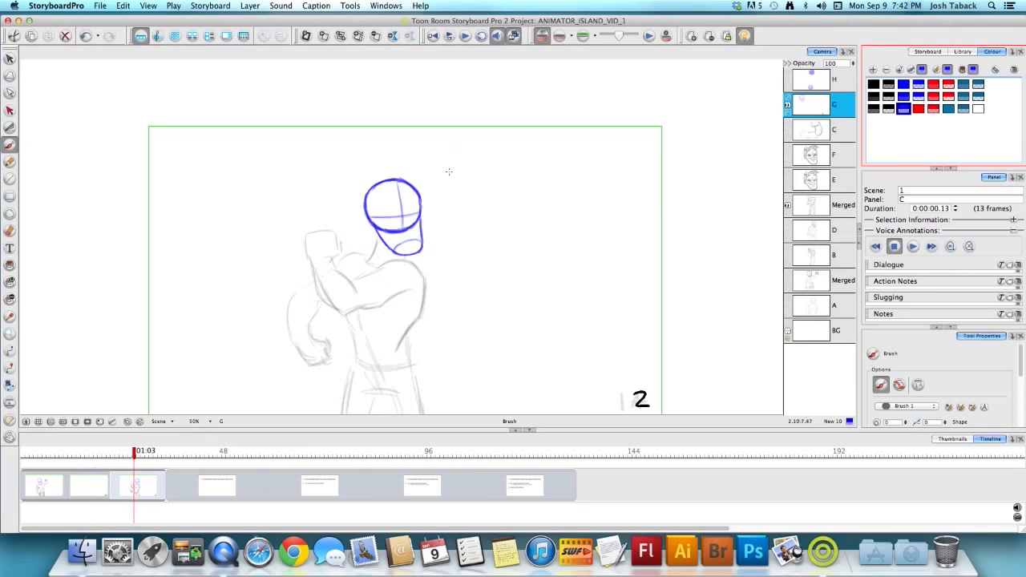
key("alt+t")
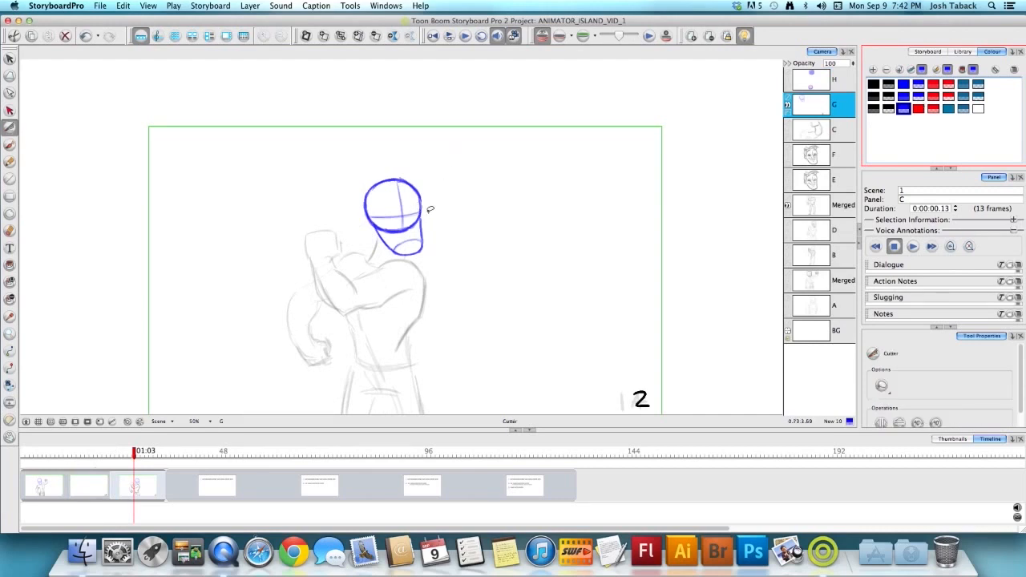
key("alt+s")
mouse_move(428, 206)
left_mouse_down()
mouse_move(393, 224)
mouse_move(351, 221)
mouse_move(451, 197)
mouse_move(463, 175)
left_mouse_up()
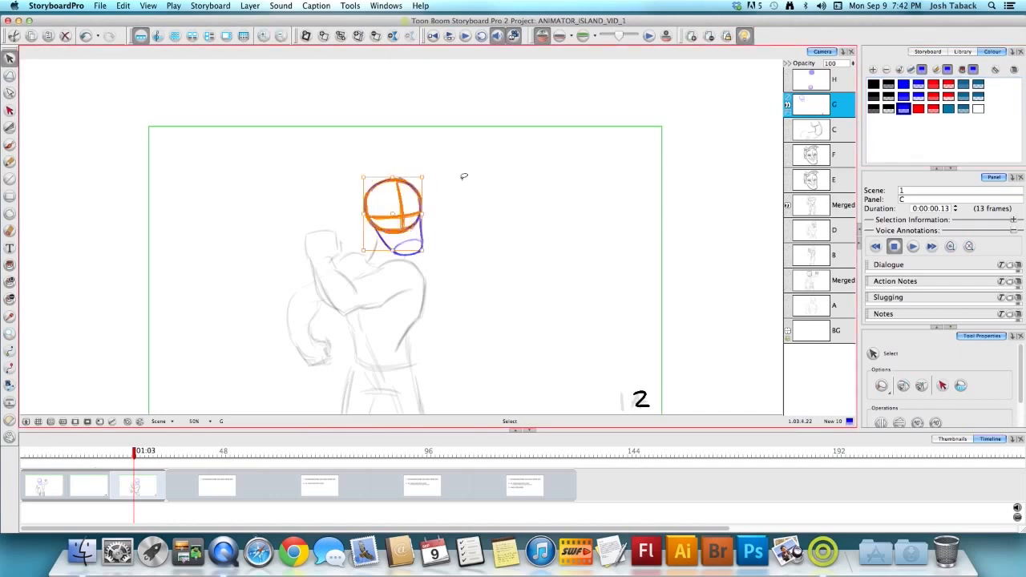
left_click(471, 230)
mouse_move(404, 151)
left_mouse_down()
mouse_move(447, 271)
mouse_move(409, 113)
left_mouse_up()
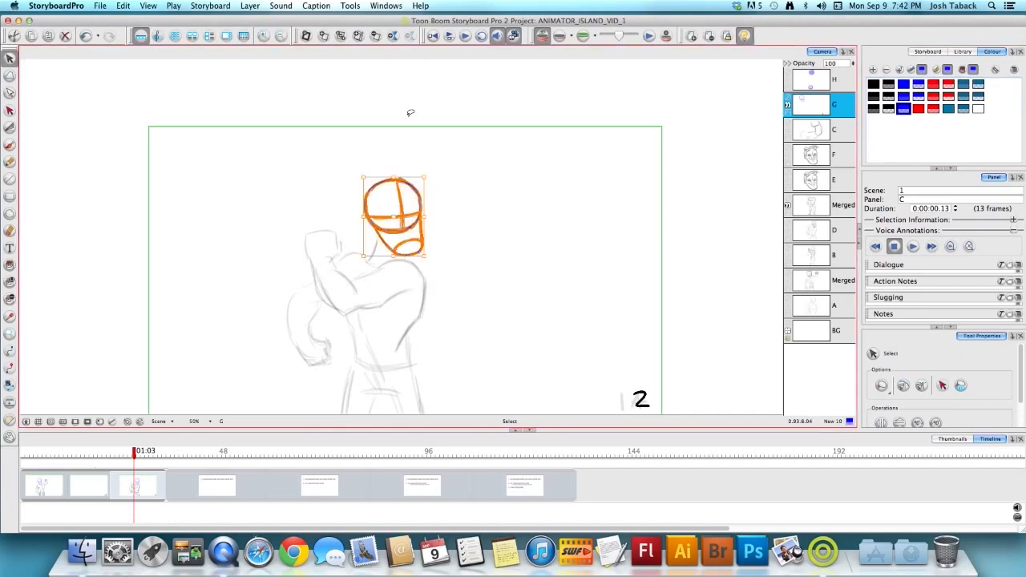
key("super+c")
- Try placing the copied head on panel 1A's existing layer, midway between the two onion-skinned heads
left_click(99, 483)
key("super+v")
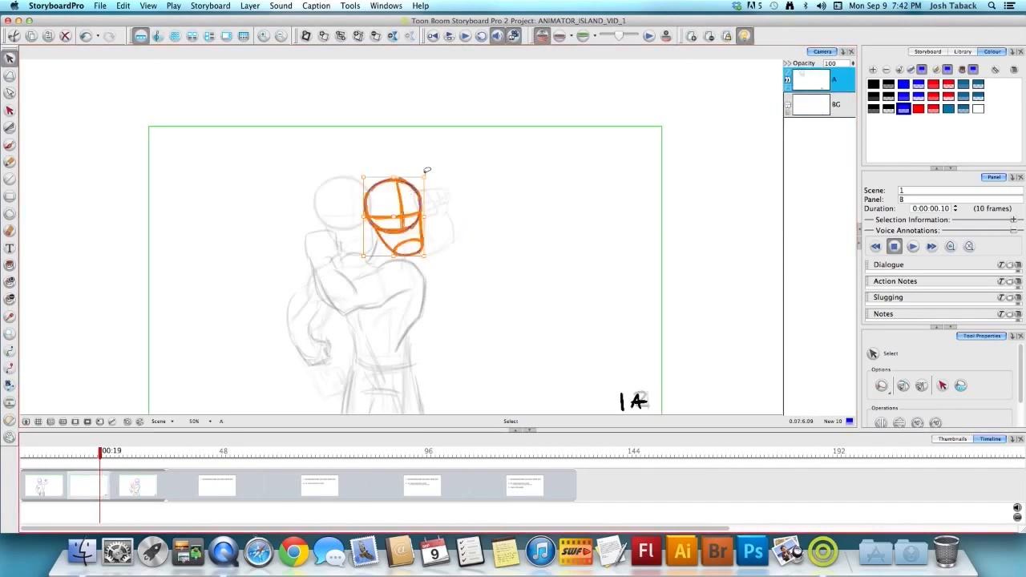
left_click_drag(403, 216, 375, 216)
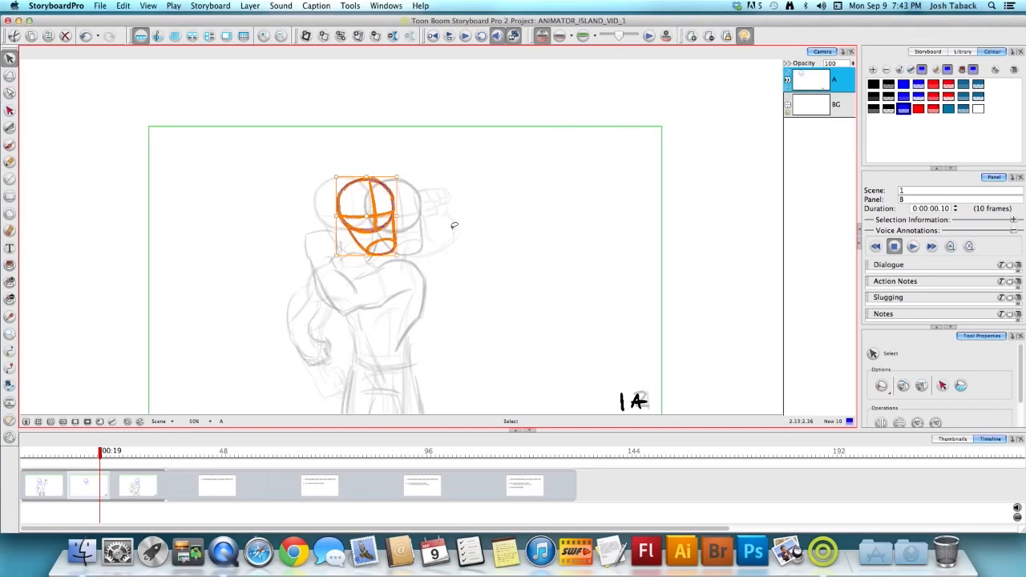
key("Delete")
- Add a layer on panel 1A and place the copied head on it, midway between the two onion-skinned heads
right_click(821, 198)
left_click(829, 204)
left_click(146, 479)
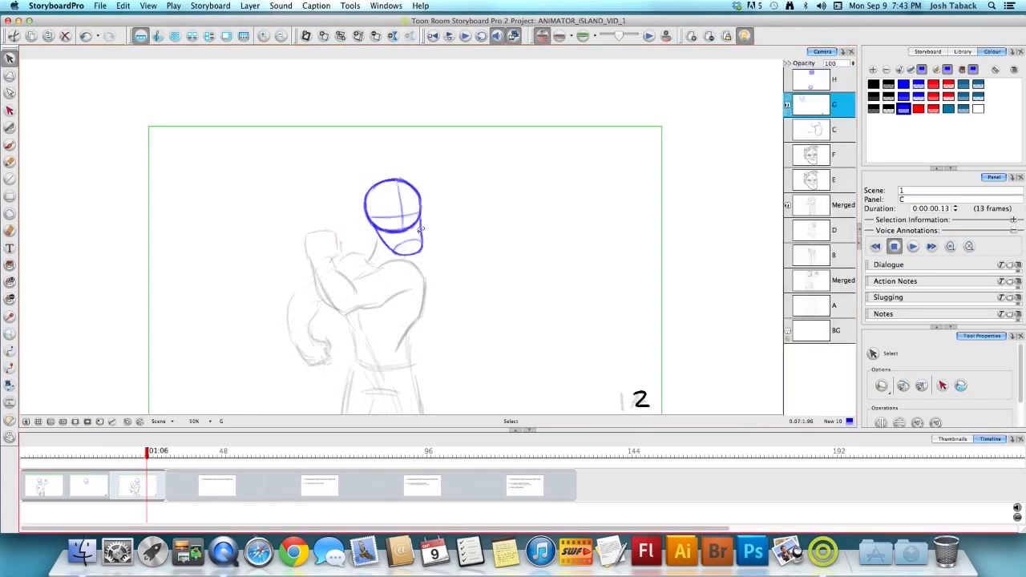
left_click(54, 485)
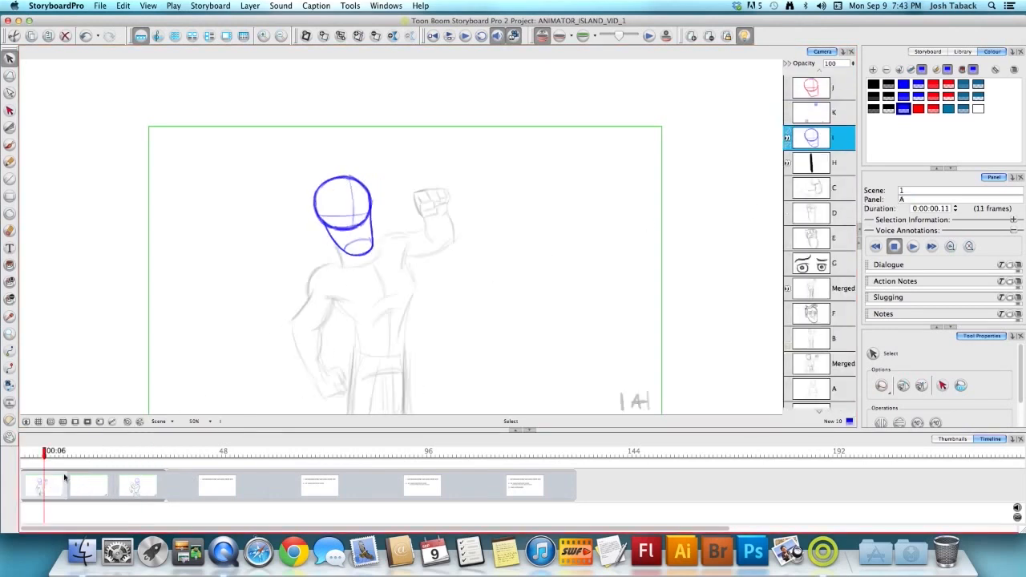
left_click(142, 487)
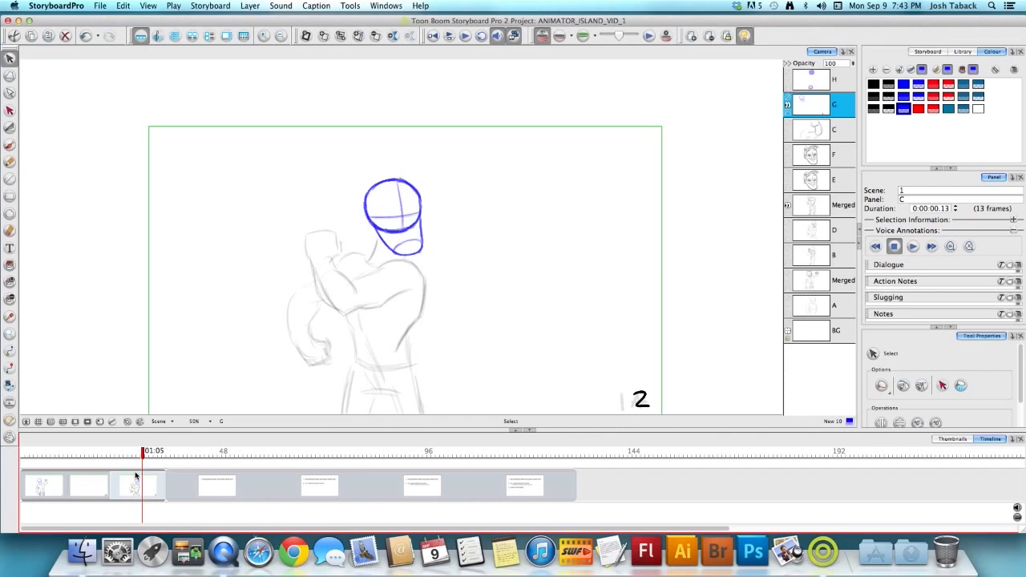
left_click(89, 490)
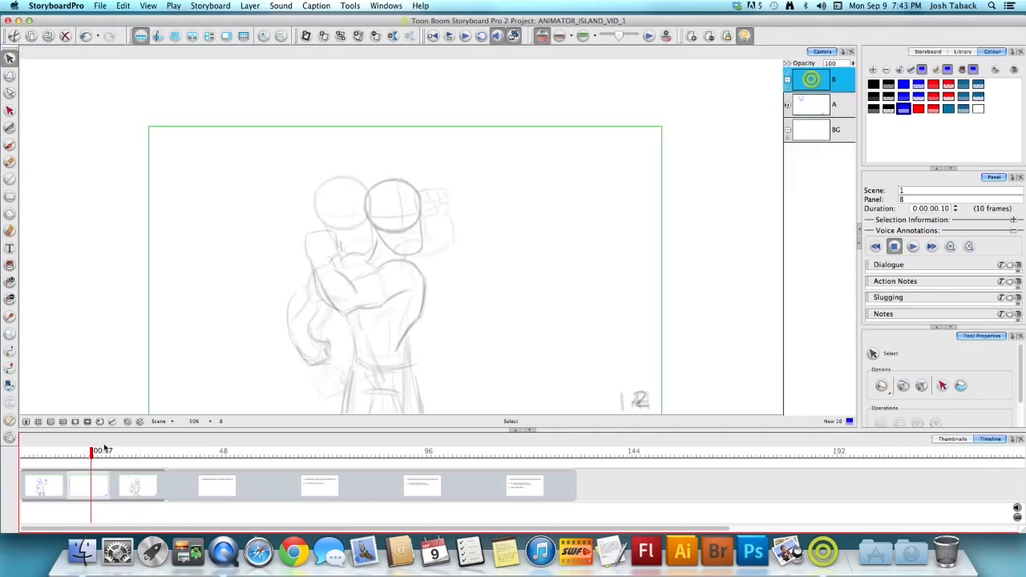
left_click_drag(417, 225, 388, 222)
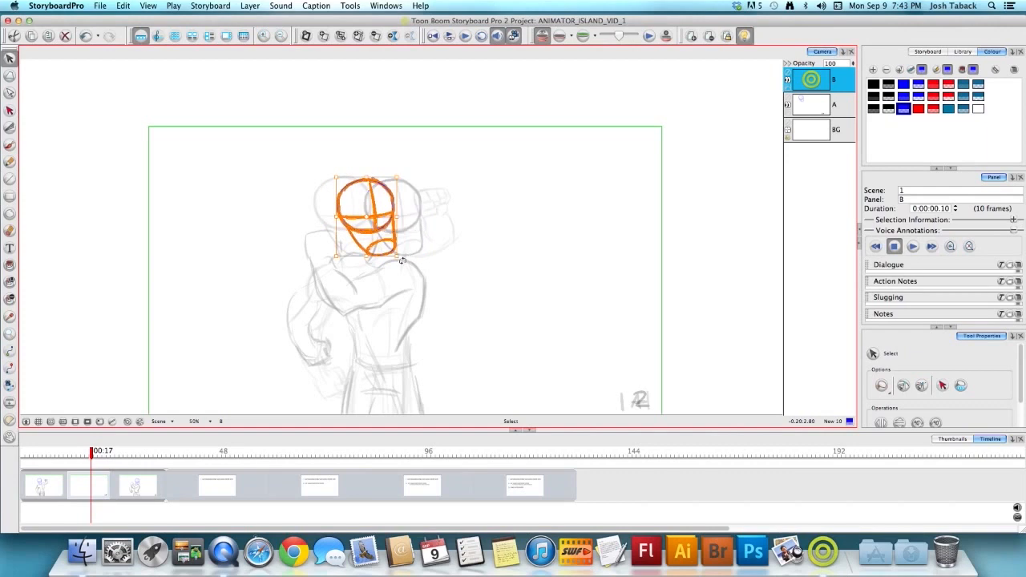
left_click_drag(401, 261, 397, 262)
- Delete the jaw and the guide lines from the pasted head on panel 1A, leaving only the cranium circle, and fine-tune the circle's placement
left_click_drag(384, 226, 447, 258)
left_click(430, 220)
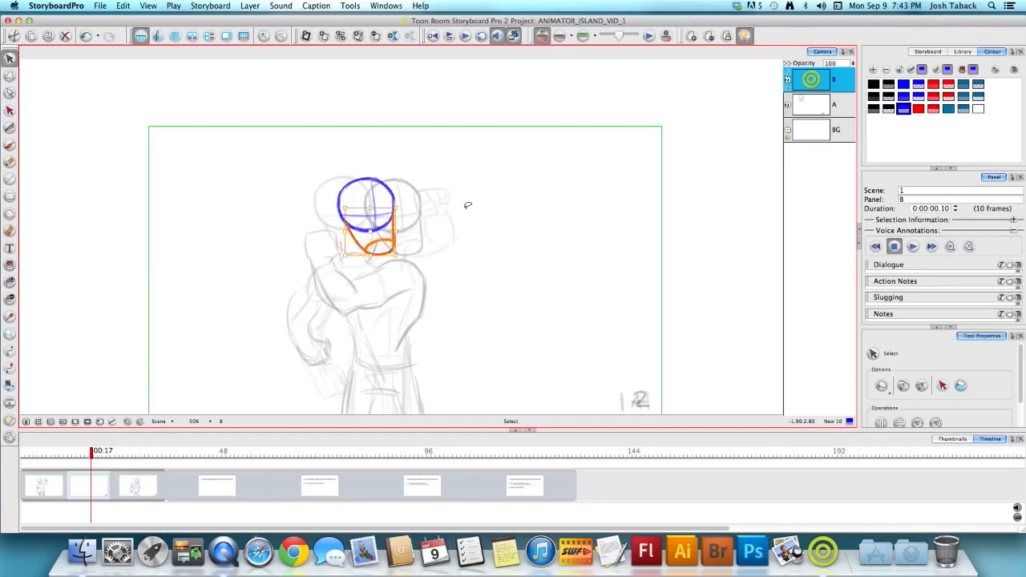
key("Delete")
mouse_move(412, 155)
left_mouse_down()
mouse_move(332, 260)
mouse_move(389, 147)
mouse_move(379, 197)
left_mouse_up()
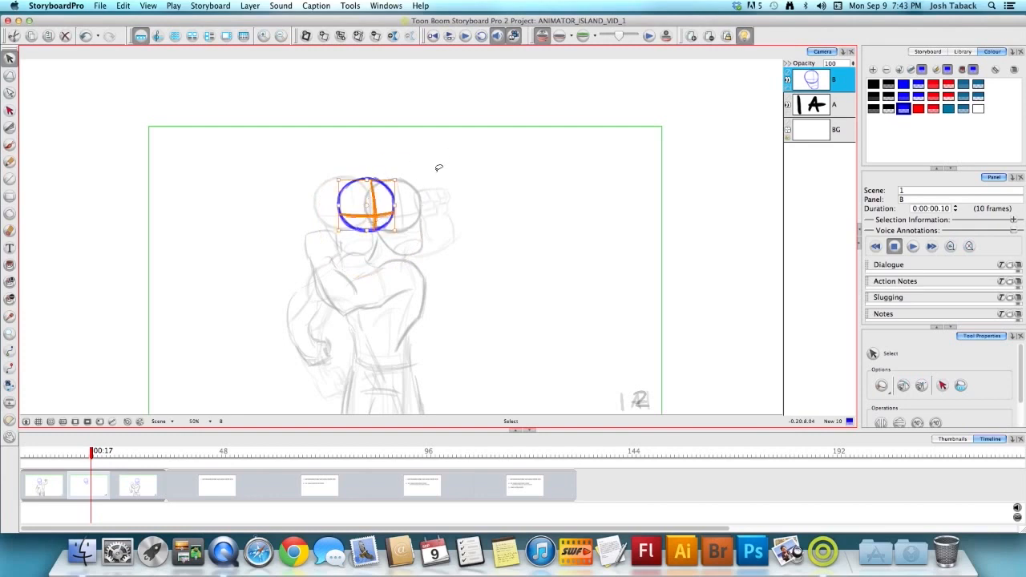
key("Delete")
mouse_move(428, 169)
left_mouse_down()
mouse_move(320, 176)
mouse_move(406, 222)
left_mouse_up()
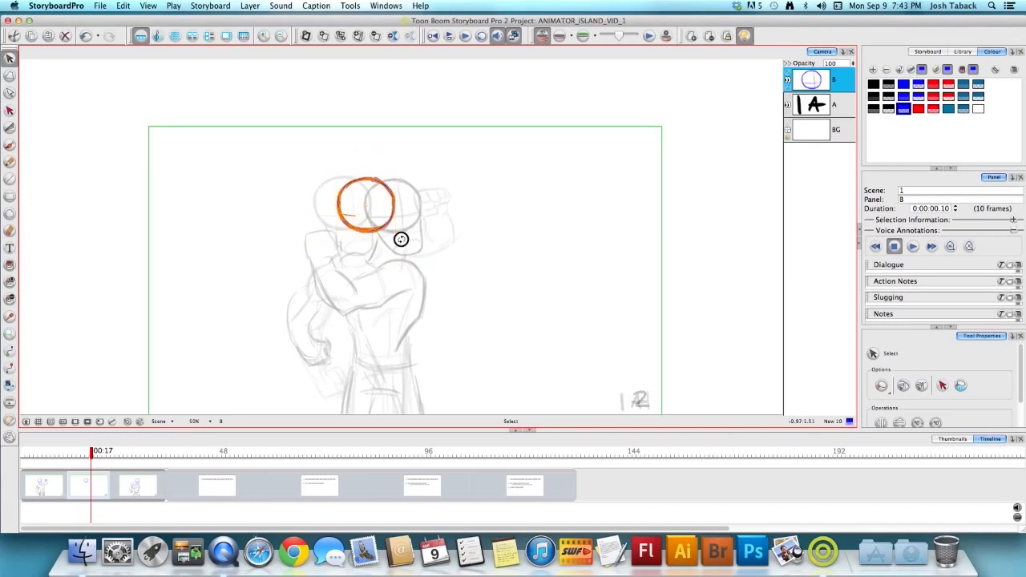
left_click_drag(369, 229, 375, 228)
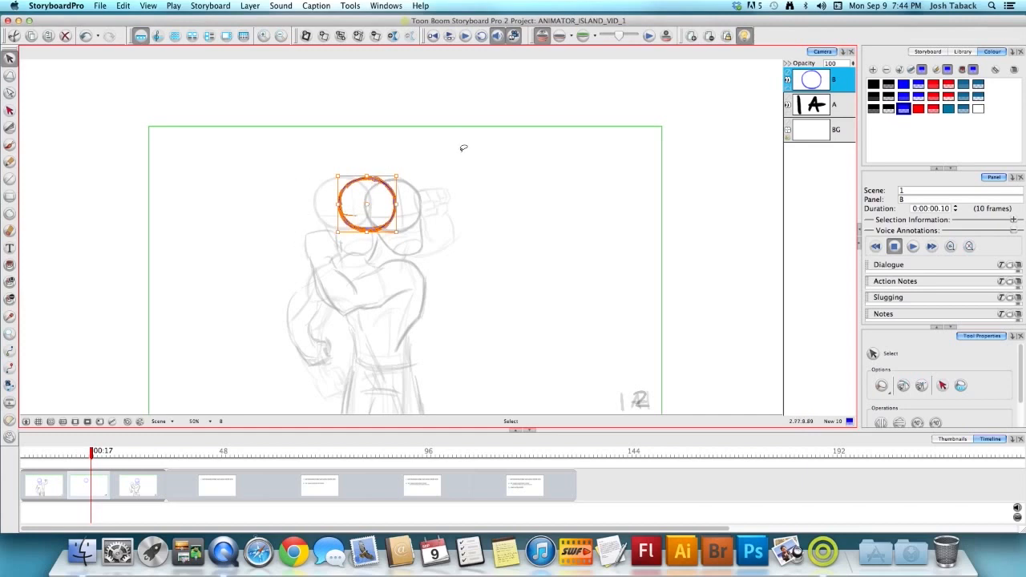
- Sketch a demonstration arc with a circle on it in the empty area beside the figure, and delete the sketch
left_click(553, 225)
key("alt+b")
mouse_move(466, 238)
left_mouse_down()
mouse_move(569, 189)
mouse_move(619, 197)
left_mouse_up()
left_click_drag(547, 184, 542, 194)
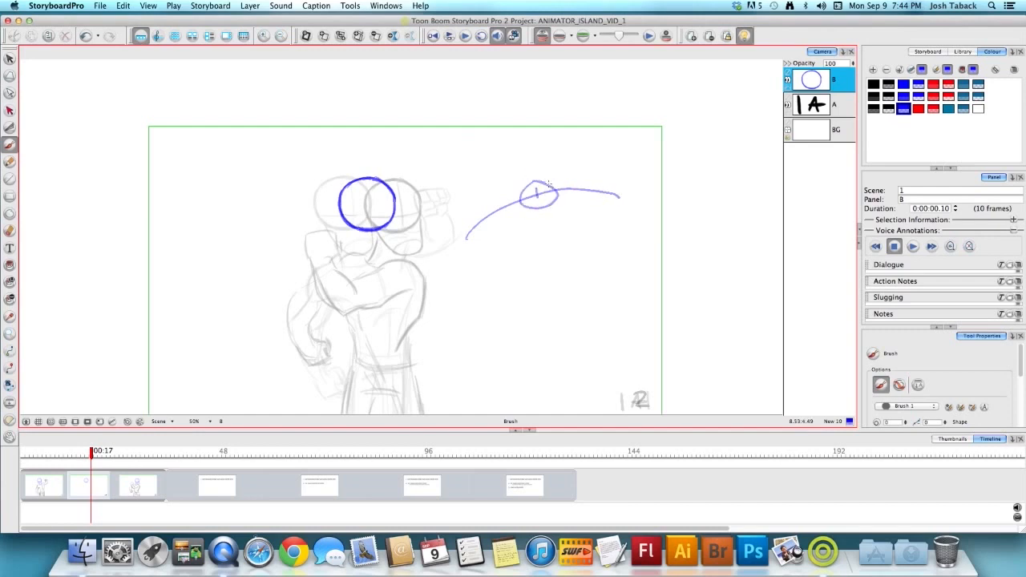
mouse_move(456, 257)
left_mouse_down()
mouse_move(538, 190)
mouse_move(641, 213)
left_mouse_up()
key("alt+s")
left_click_drag(597, 169, 647, 145)
key("Delete")
key("alt+b")
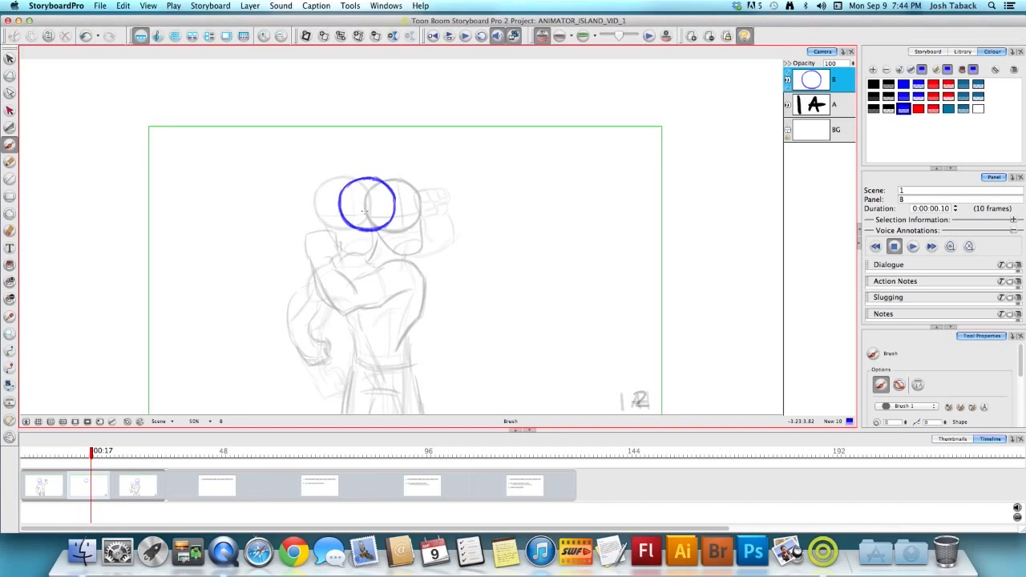
- Move the cranium circle on panel 1A closer to the onion-skinned head of panel 2
key("alt+s")
left_click_drag(377, 142, 392, 147)
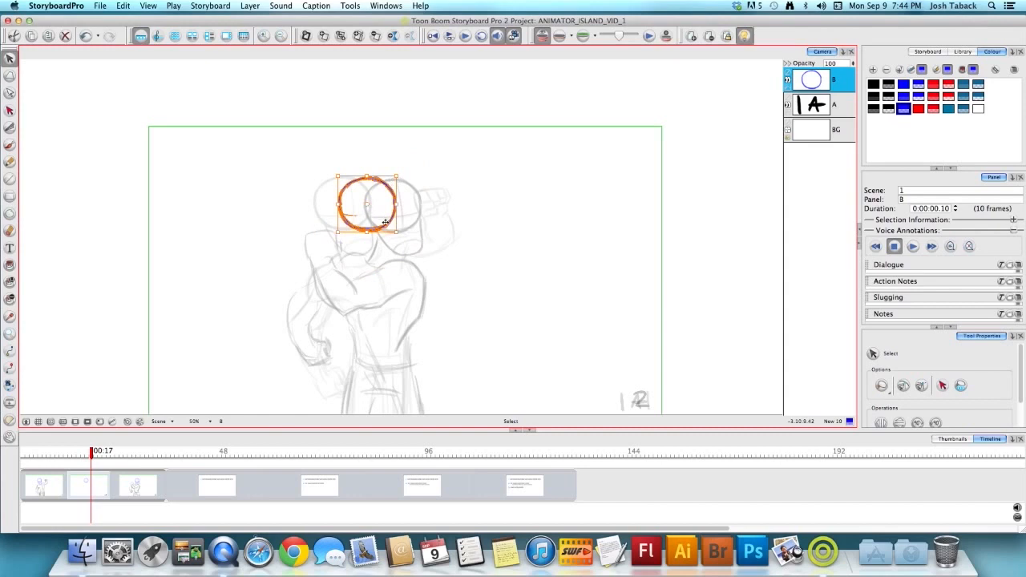
left_click_drag(378, 228, 387, 230)
left_click(471, 198)
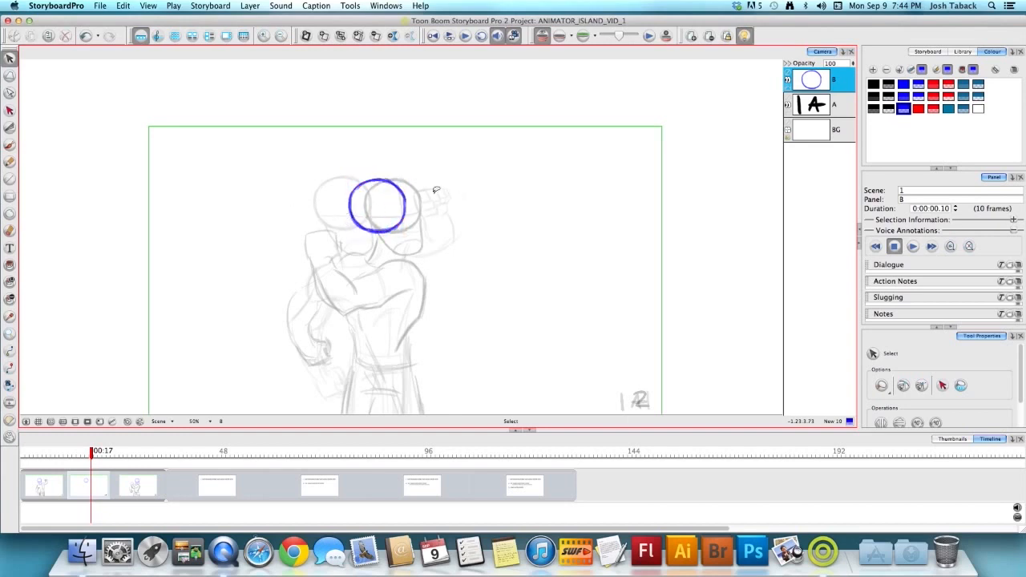
- Compare the head position across panels 1, 1A and 2, and return to panel 1A
left_click(48, 490)
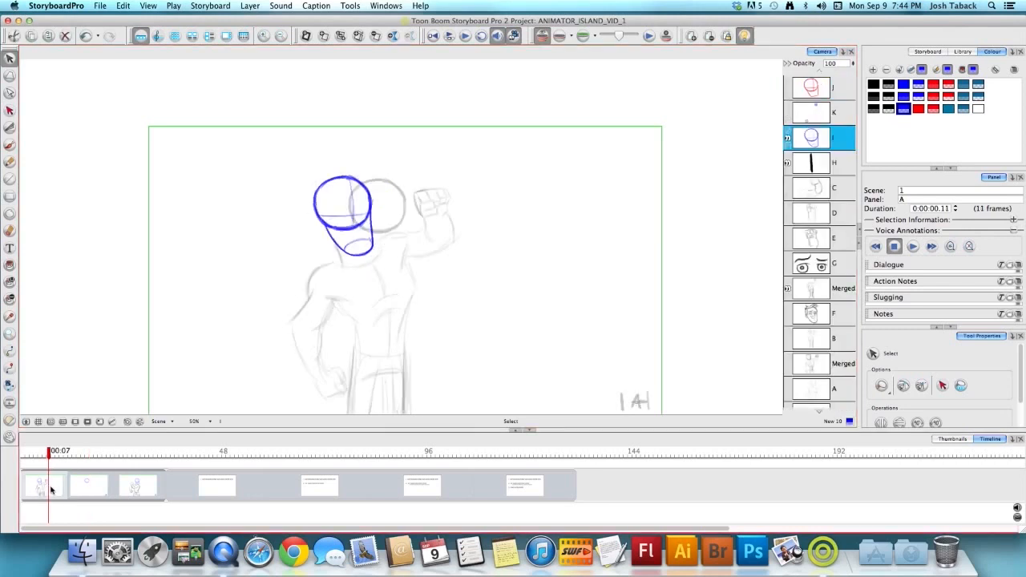
left_click(128, 492)
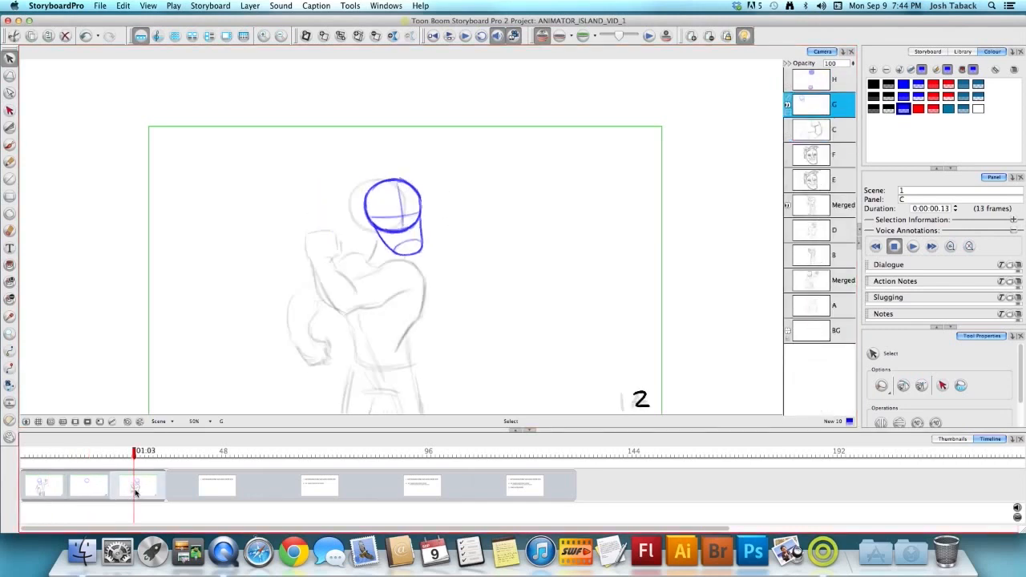
left_click(40, 488)
left_click(79, 489)
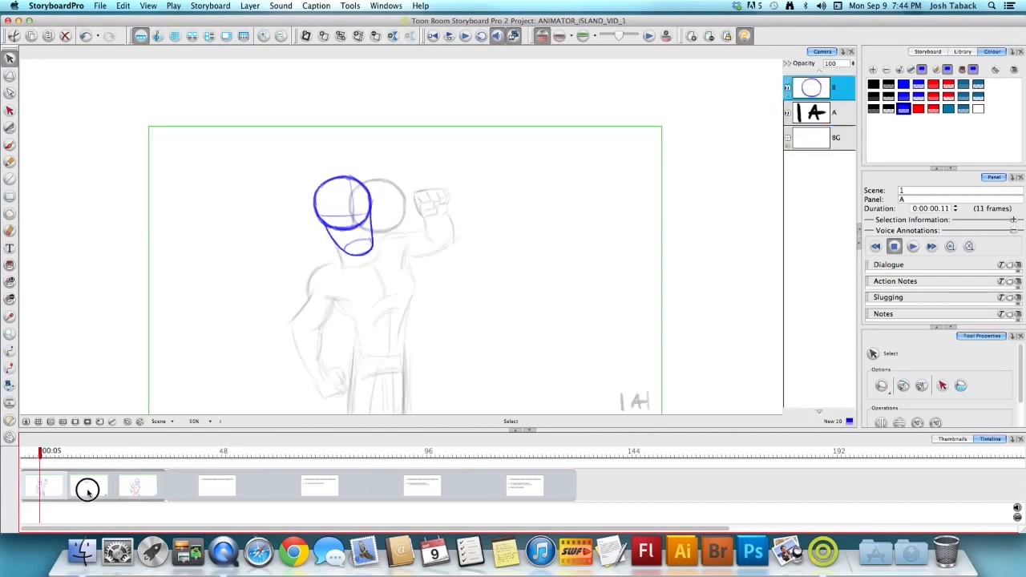
left_click(131, 483)
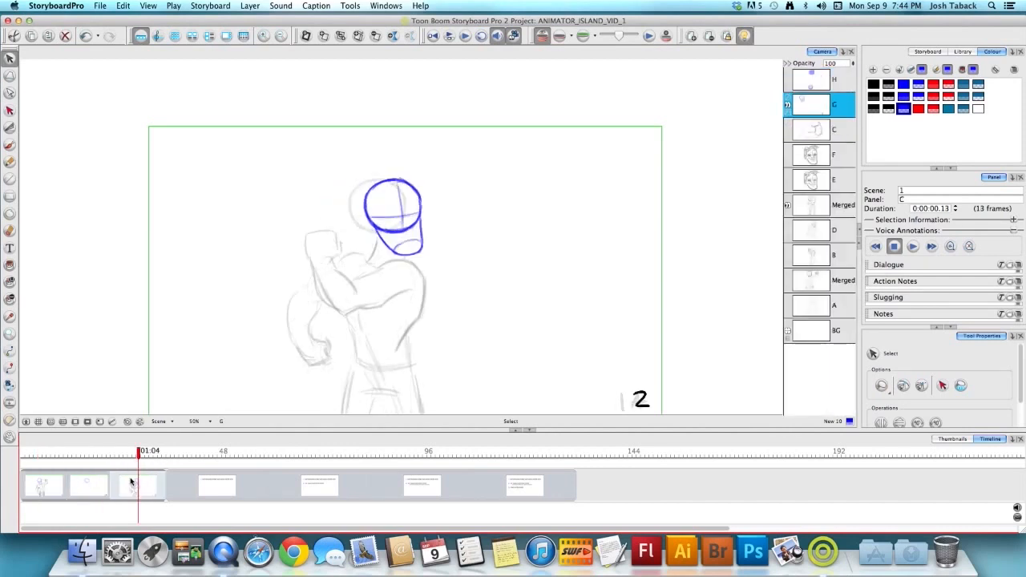
left_click(89, 486)
left_click(147, 488)
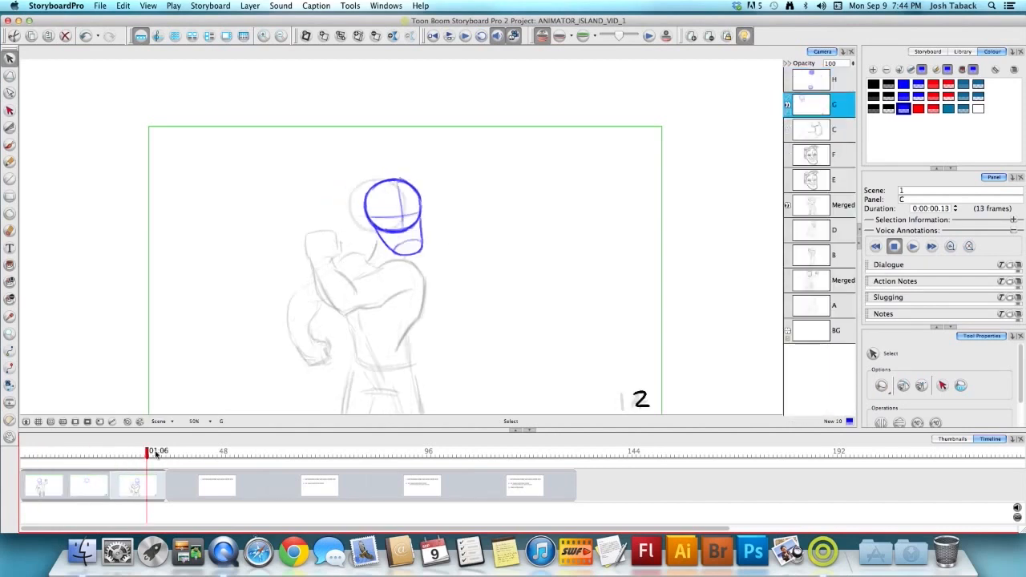
left_click(93, 457)
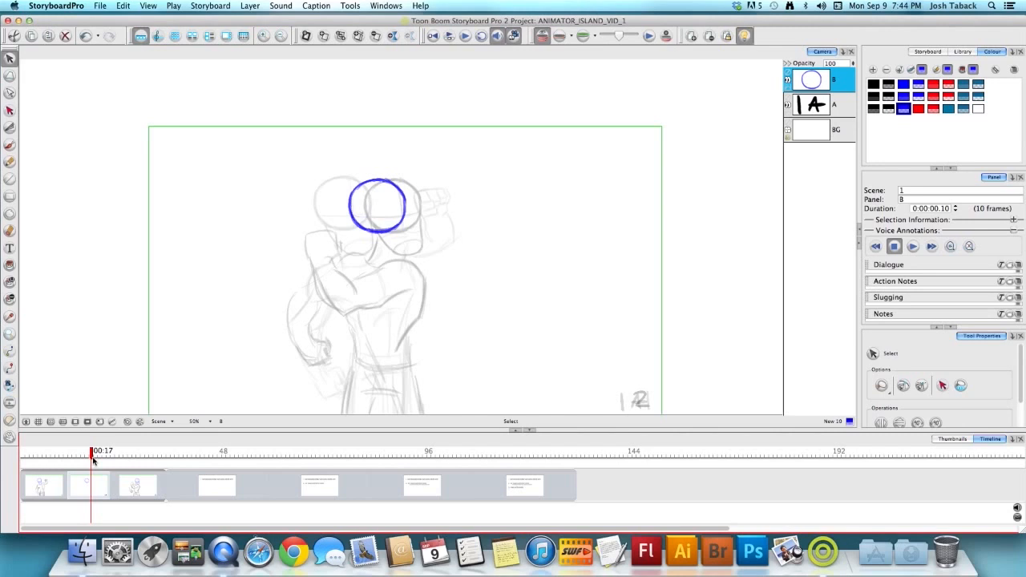
- Sketch the jaw, vertical centre line and eye line onto panel 1A's cranium circle with the Brush, using the translucent blue New 11
key("alt+b")
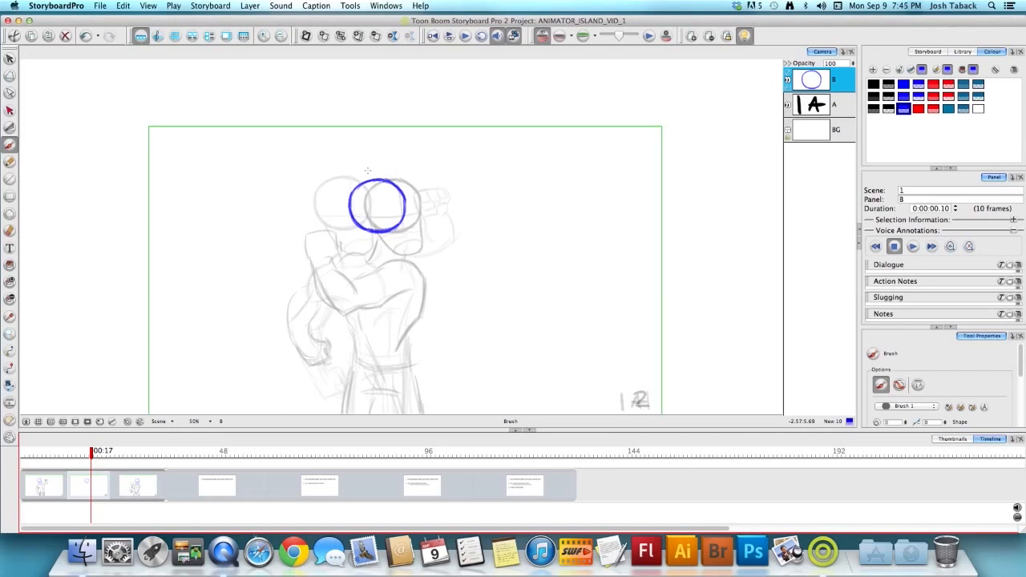
mouse_move(383, 209)
left_mouse_down()
mouse_move(371, 230)
mouse_move(353, 202)
mouse_move(361, 248)
left_mouse_up()
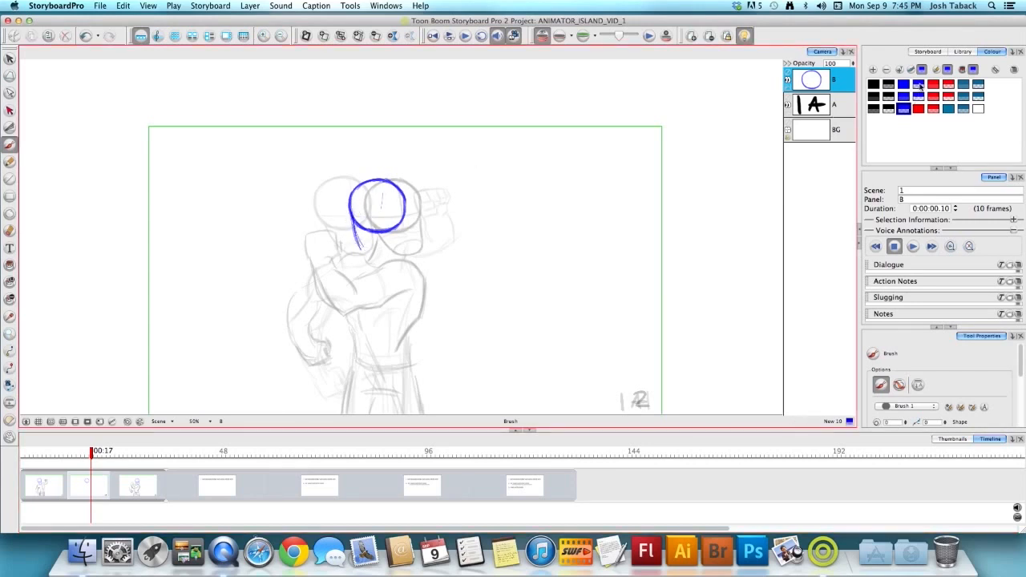
left_click(920, 83)
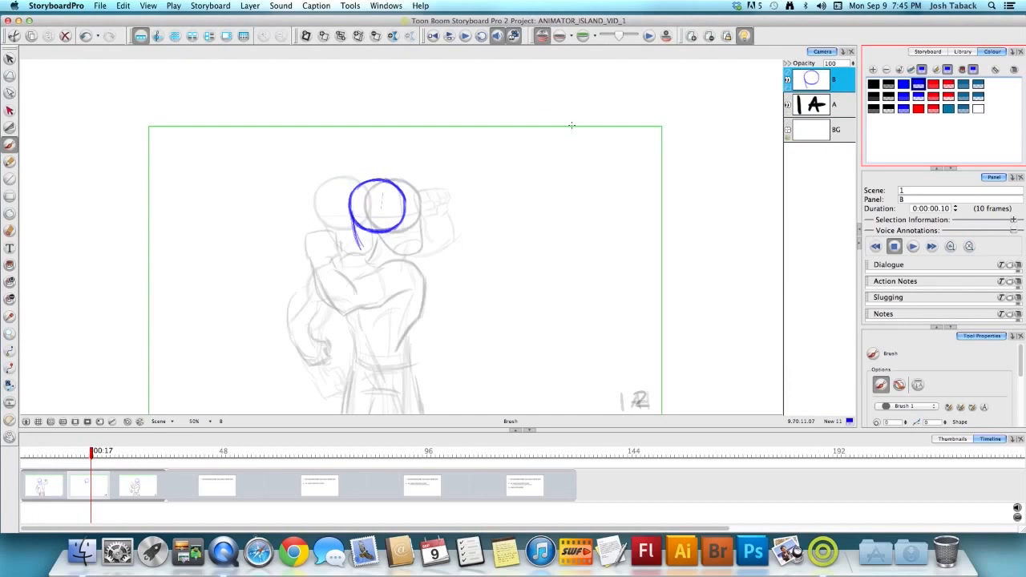
left_click_drag(353, 209, 367, 260)
mouse_move(402, 201)
left_mouse_down()
mouse_move(363, 253)
mouse_move(396, 256)
left_mouse_up()
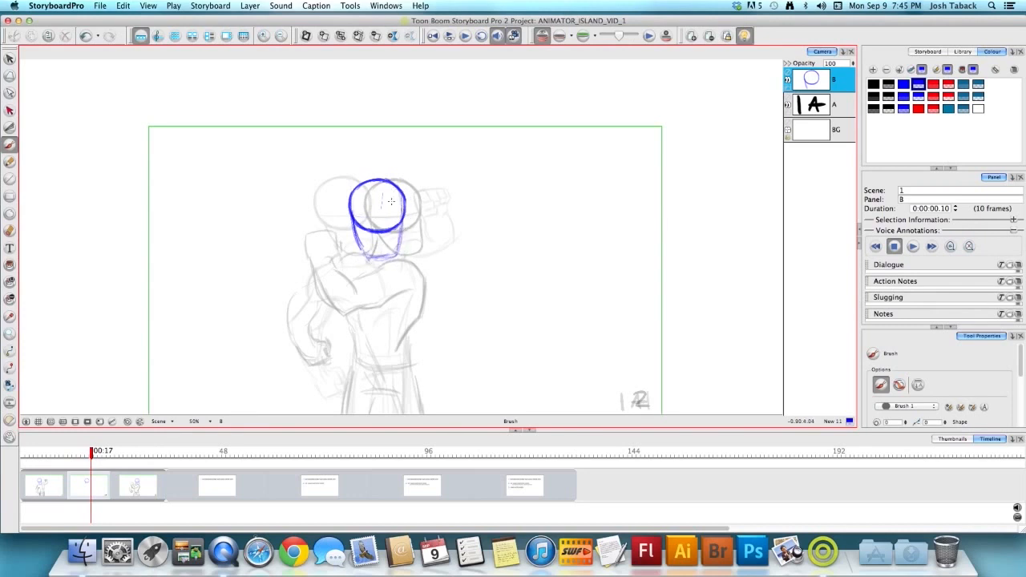
left_click_drag(384, 181, 378, 250)
left_click_drag(354, 210, 401, 212)
mouse_move(353, 212)
left_mouse_down()
mouse_move(403, 217)
mouse_move(381, 231)
mouse_move(394, 215)
left_mouse_up()
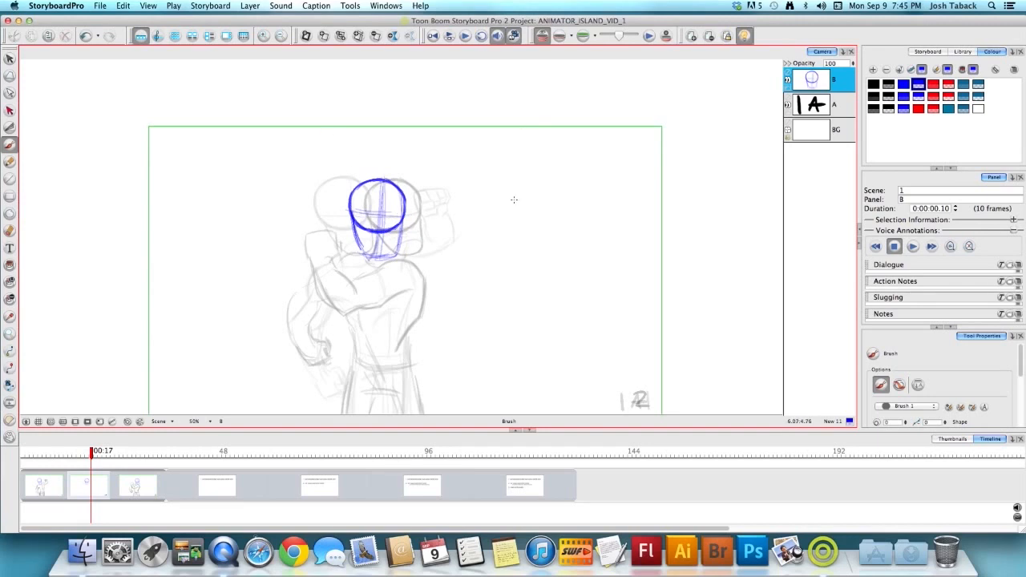
- Turn off the onion skin and flip between panels 1 and 1A to check how the head moves
left_click(546, 37)
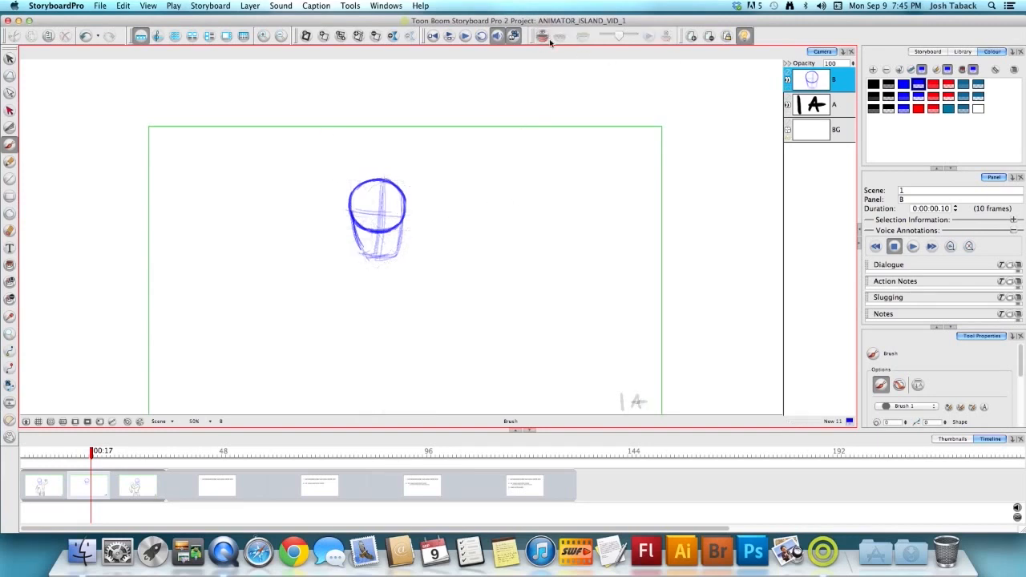
key("Left")
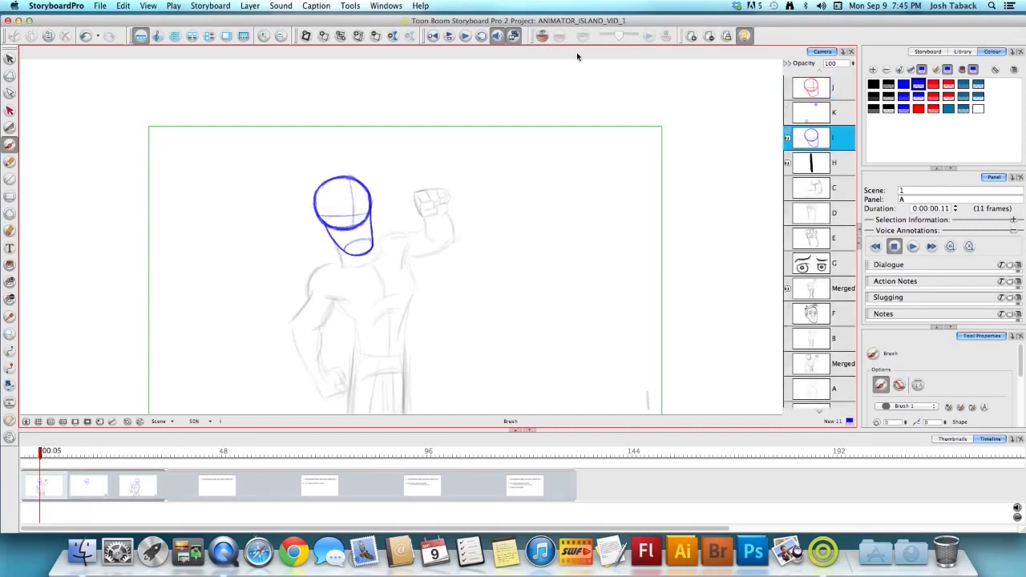
key("Right")
key("Left")
key("Right")
key("Left")
key("Right")
key("Left")
key("Right")
- Recolour the whole rough head on panel 1A with the lighter blue New 12
key("alt+s")
mouse_move(414, 128)
left_mouse_down()
mouse_move(432, 311)
mouse_move(303, 157)
mouse_move(521, 225)
left_mouse_up()
left_click(918, 97)
left_click(577, 264)
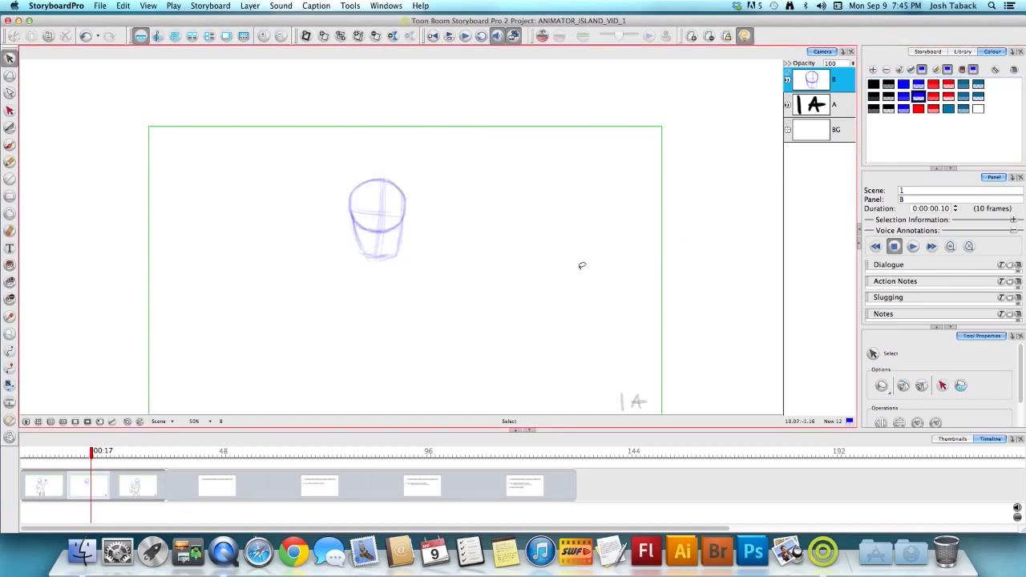
- Add a layer above the rough head on panel 1A, activate the Brush and turn off the light table
right_click(808, 216)
left_click(828, 224)
key("alt+b")
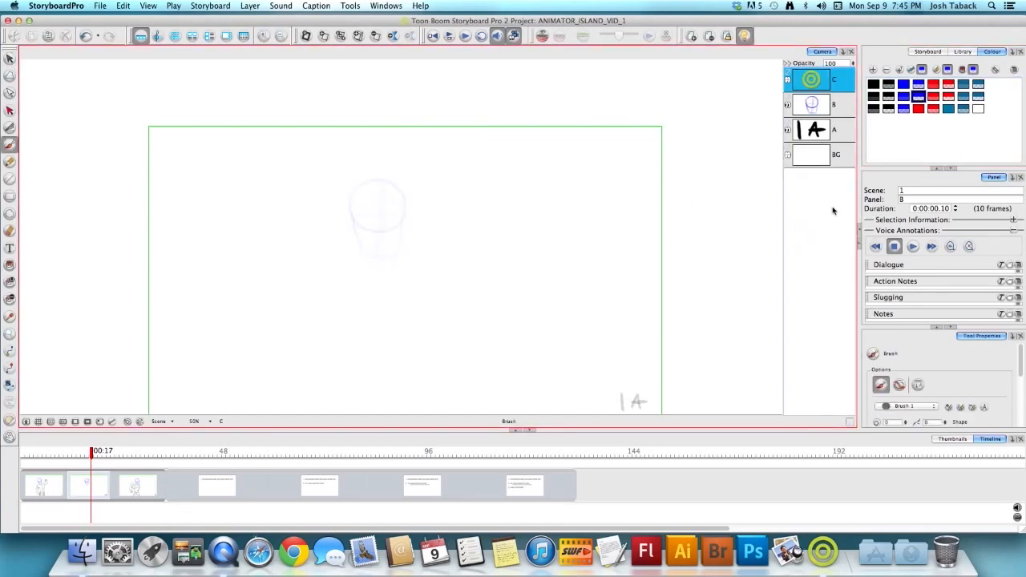
left_click(744, 36)
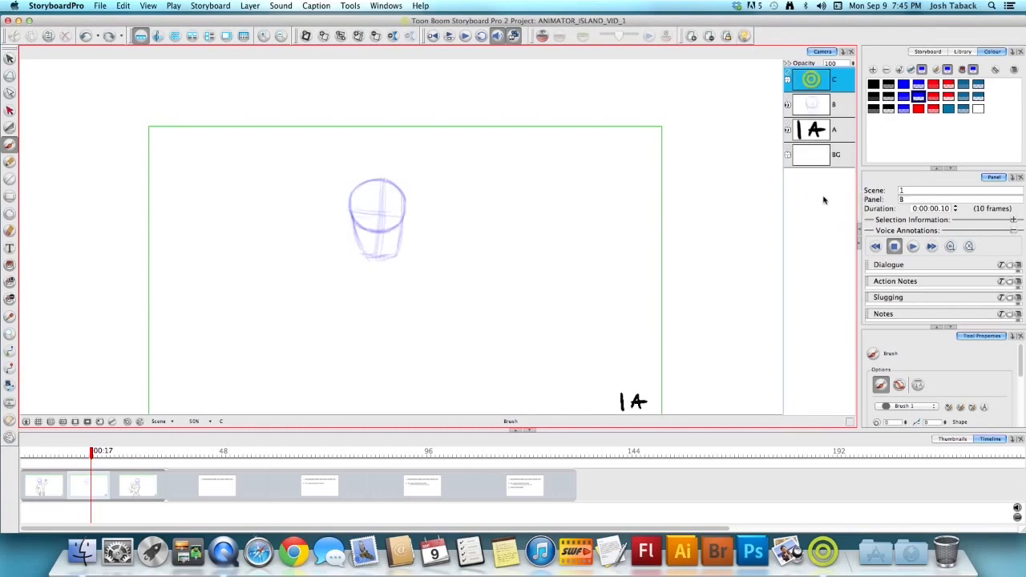
- Zoom in on the head and flip repeatedly through panels 1, 1A and 2 to examine its tilt and turn
key("Left")
key("Right")
key("Left")
key("Right")
key("2")
key("1")
left_click_drag(481, 323, 419, 339)
key("Right")
key("Left")
key("Right")
key("Left")
key("Left")
key("Right")
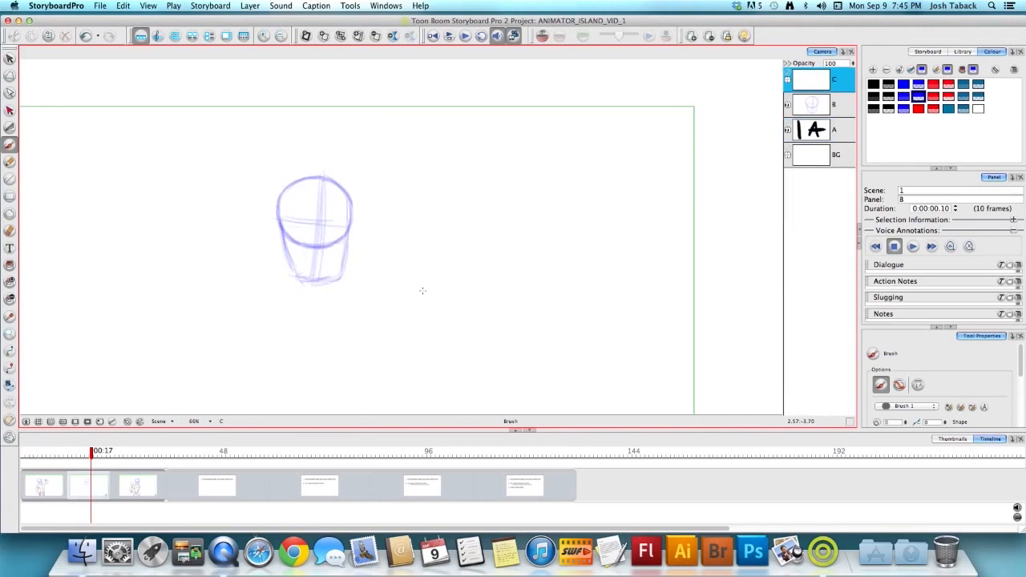
key("Right")
key("Left")
key("Left")
key("Right")
key("Right")
key("Left")
key("Left")
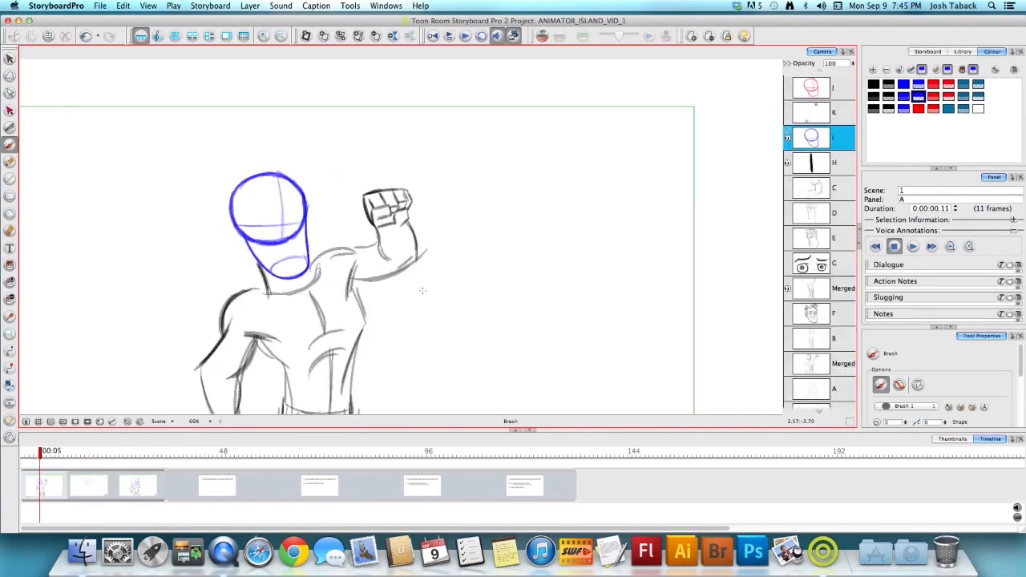
key("Right")
key("Right")
key("Left")
key("Left")
key("Right")
key("Right")
key("Left")
key("Left")
key("Right")
key("Left")
key("Right")
key("Right")
key("Left")
key("Left")
key("Right")
key("Left")
key("Right")
key("Right")
key("Left")
key("Left")
key("Right")
key("Right")
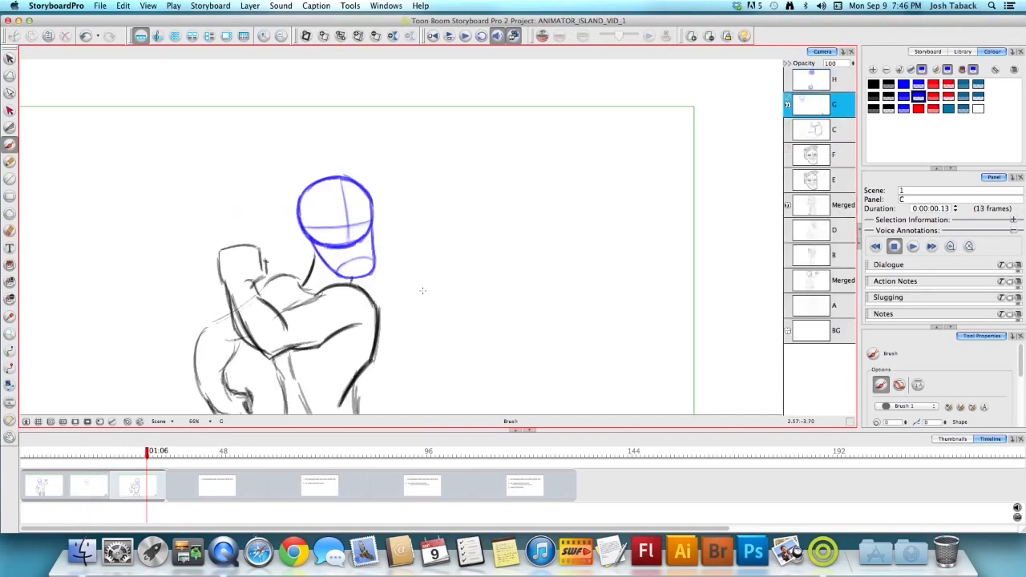
key("Left")
key("Left")
key("Right")
key("Left")
key("Right")
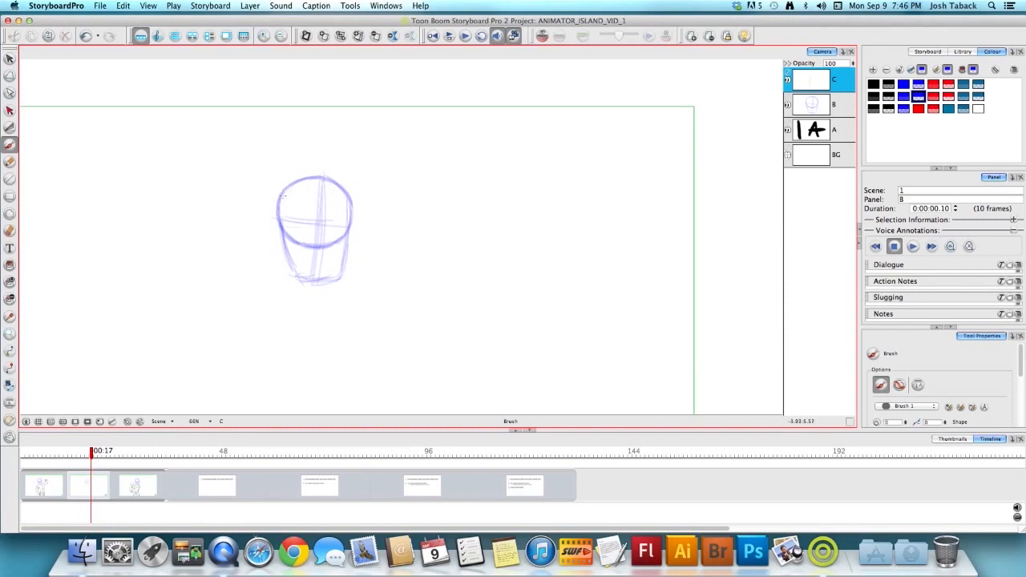
- Trace the rough cranium circle on the new layer in blue New 10, adding a curved centre line and a downward-dipping eye line
left_click(904, 108)
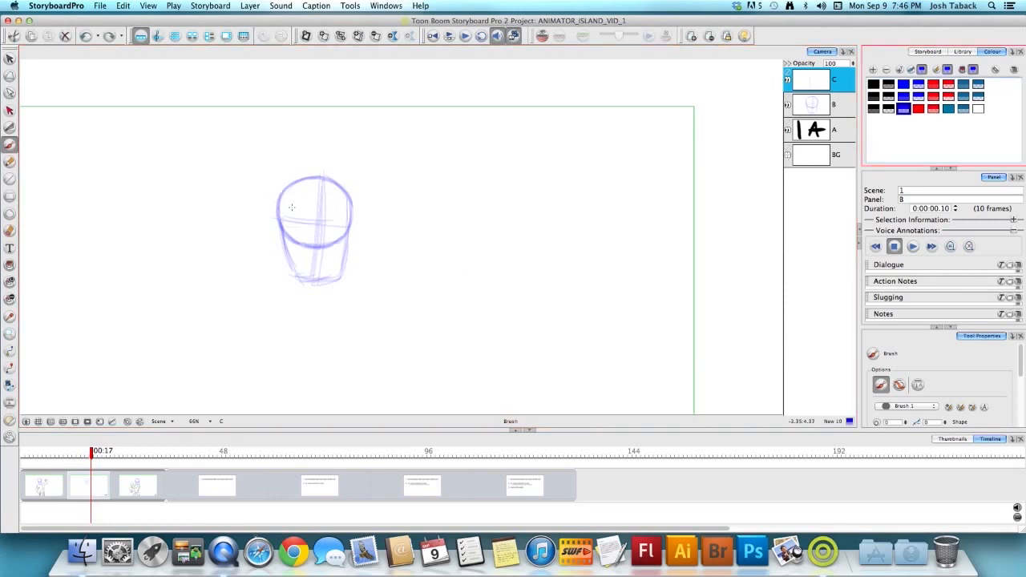
mouse_move(281, 192)
left_mouse_down()
mouse_move(280, 219)
mouse_move(303, 242)
left_mouse_up()
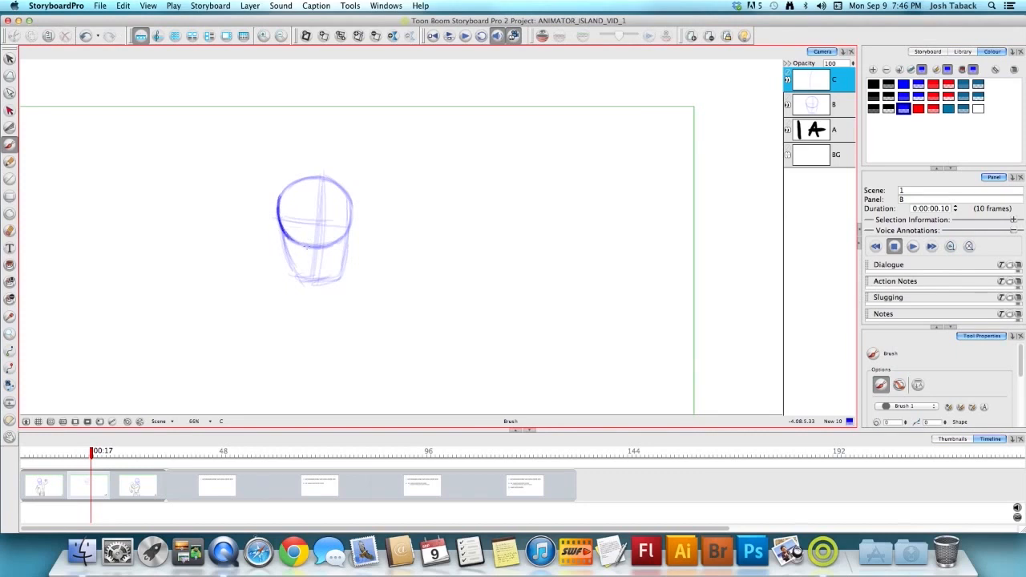
left_click_drag(282, 195, 314, 176)
mouse_move(328, 177)
left_mouse_down()
mouse_move(349, 196)
mouse_move(346, 232)
left_mouse_up()
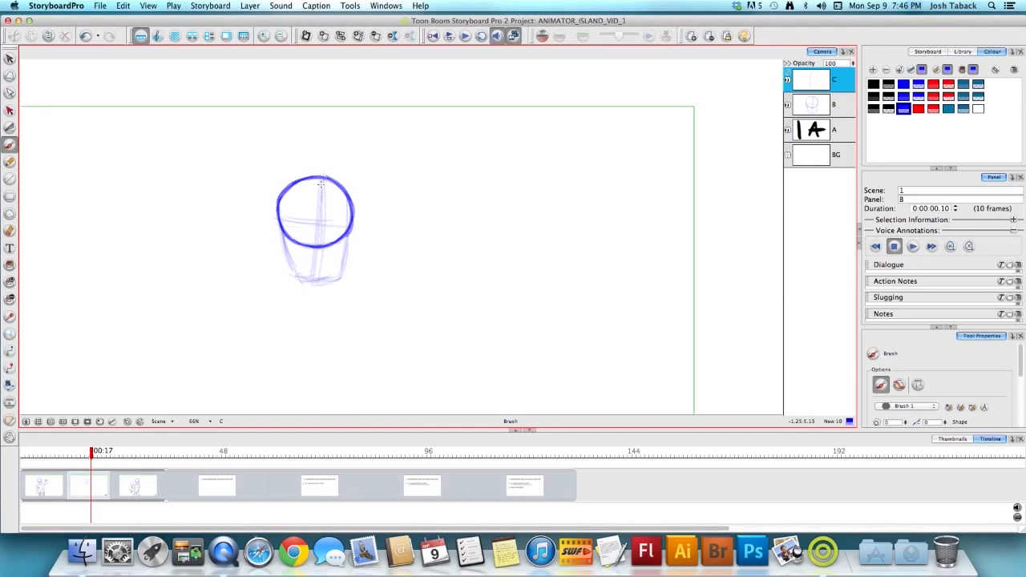
left_click_drag(322, 180, 318, 243)
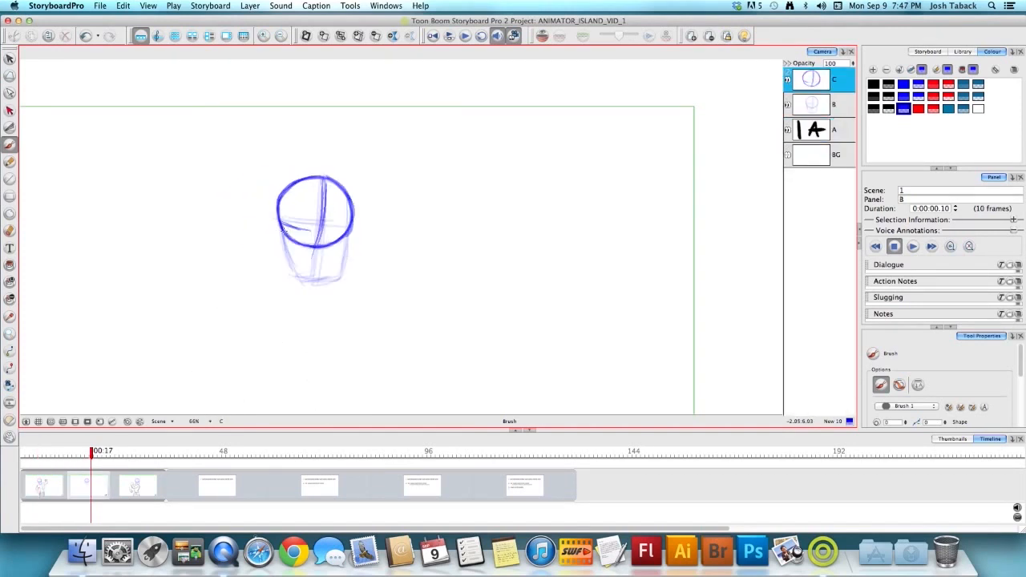
mouse_move(284, 231)
left_mouse_down()
mouse_move(338, 231)
mouse_move(282, 219)
left_mouse_up()
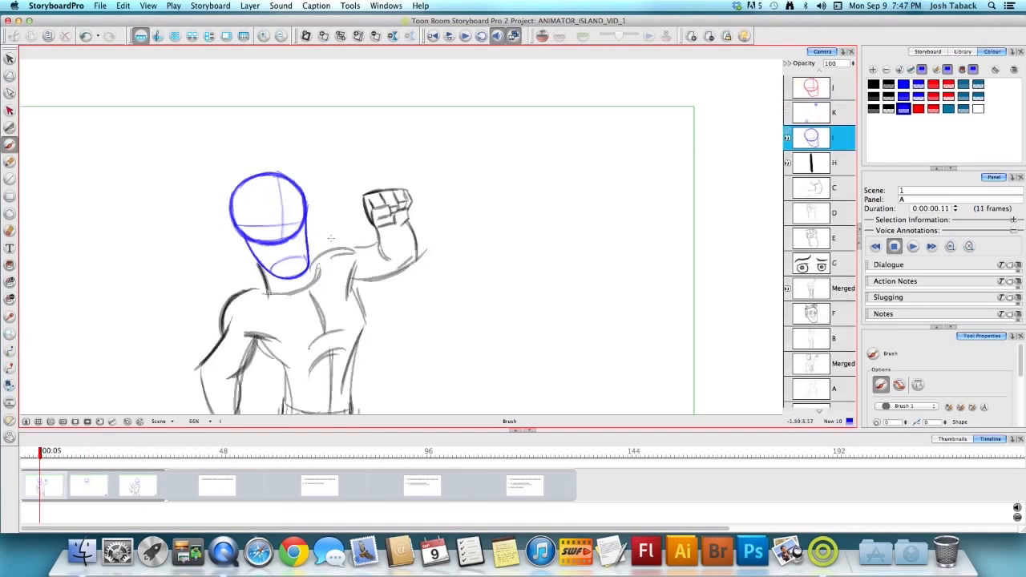
- Sketch a red New 13 oval over the side of the jaw on panel 1 and flip through the neighbouring panels
left_click(917, 108)
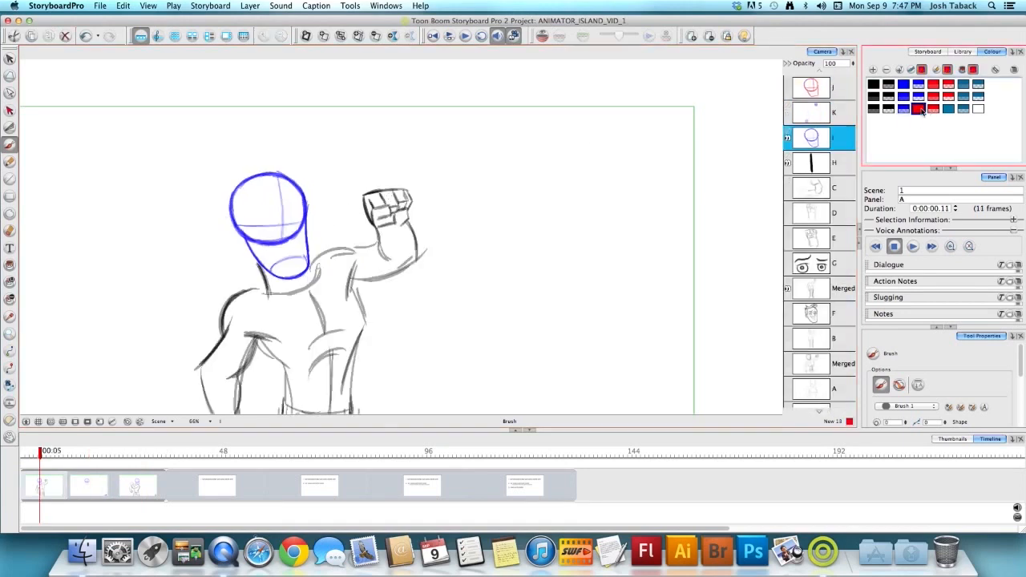
mouse_move(332, 226)
left_mouse_down()
mouse_move(298, 197)
mouse_move(331, 224)
left_mouse_up()
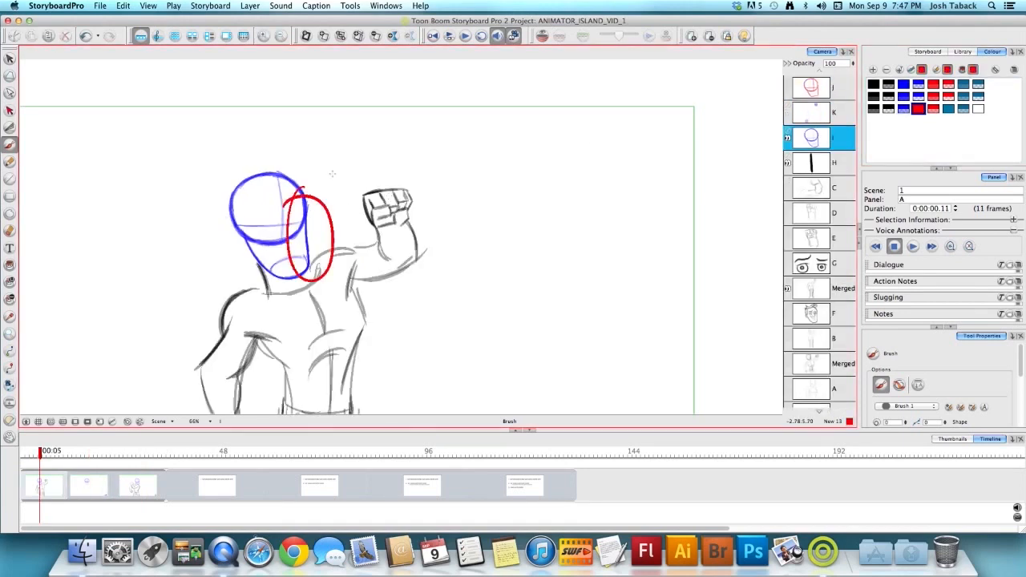
key("Right")
key("Right")
key("Left")
key("Left")
key("Right")
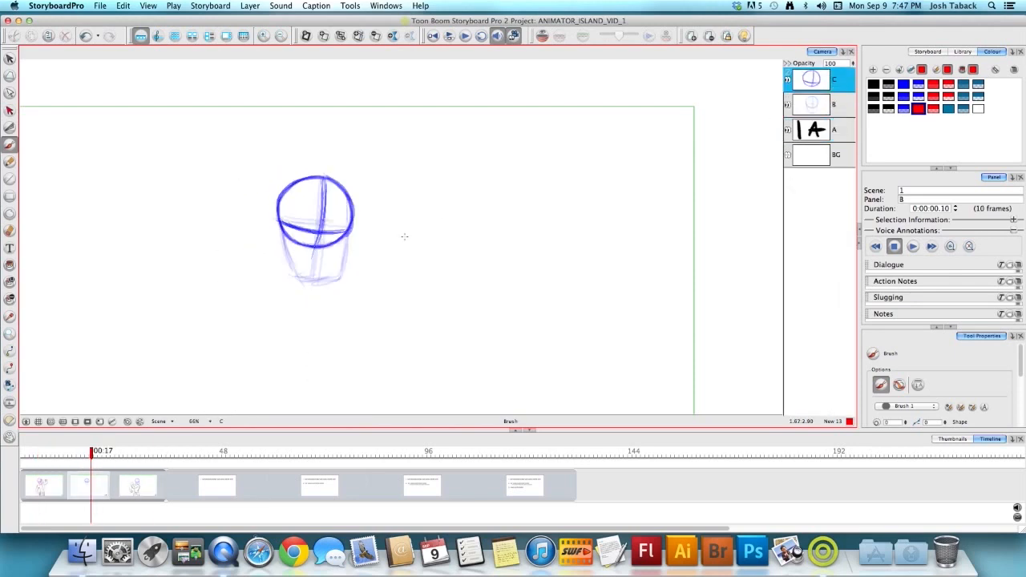
- Delete the red oval from panel 1 and set the Brush back to blue New 10
key("Left")
key("alt+s")
key("super+a")
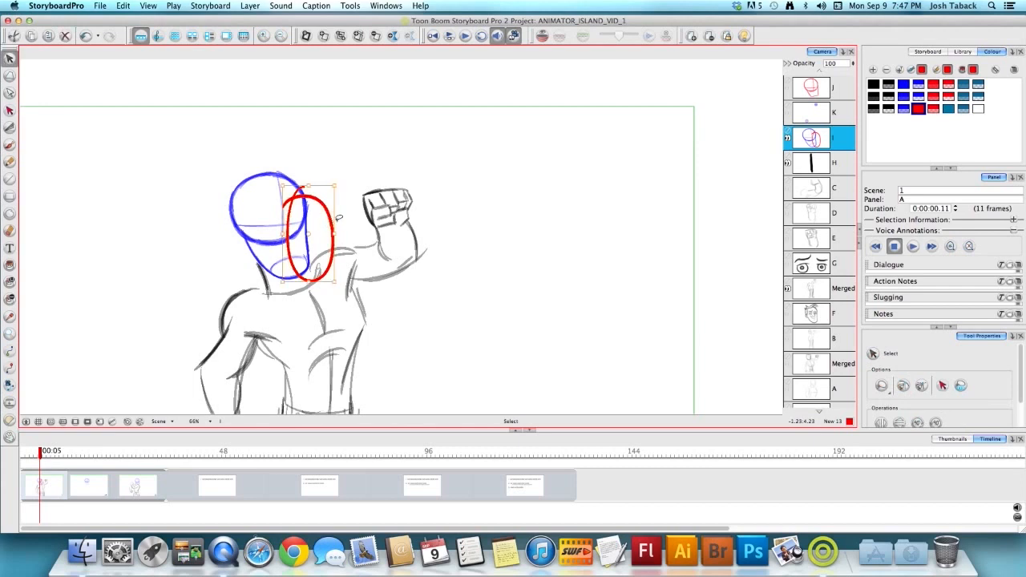
key("Delete")
key("alt+b")
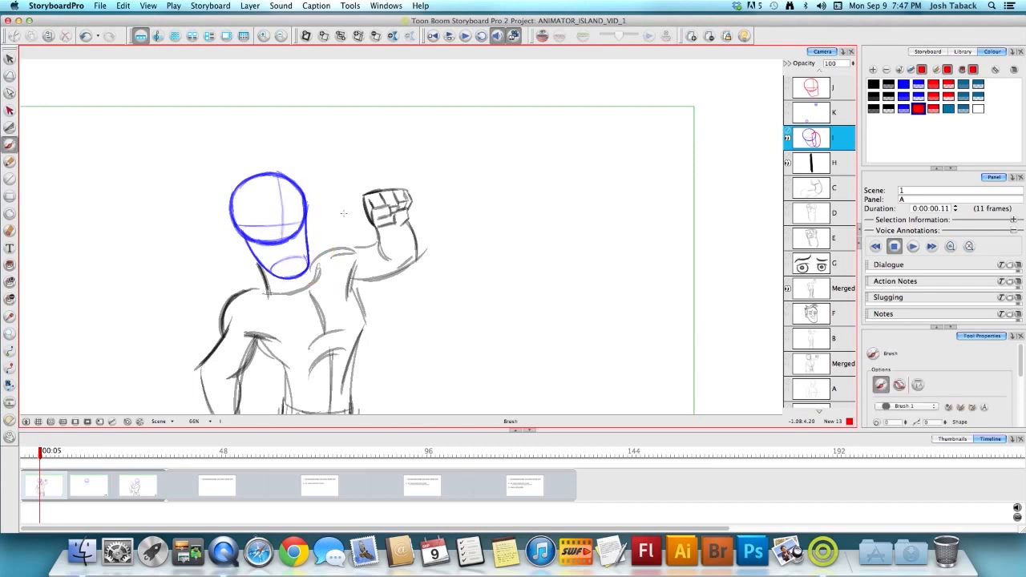
left_click(903, 109)
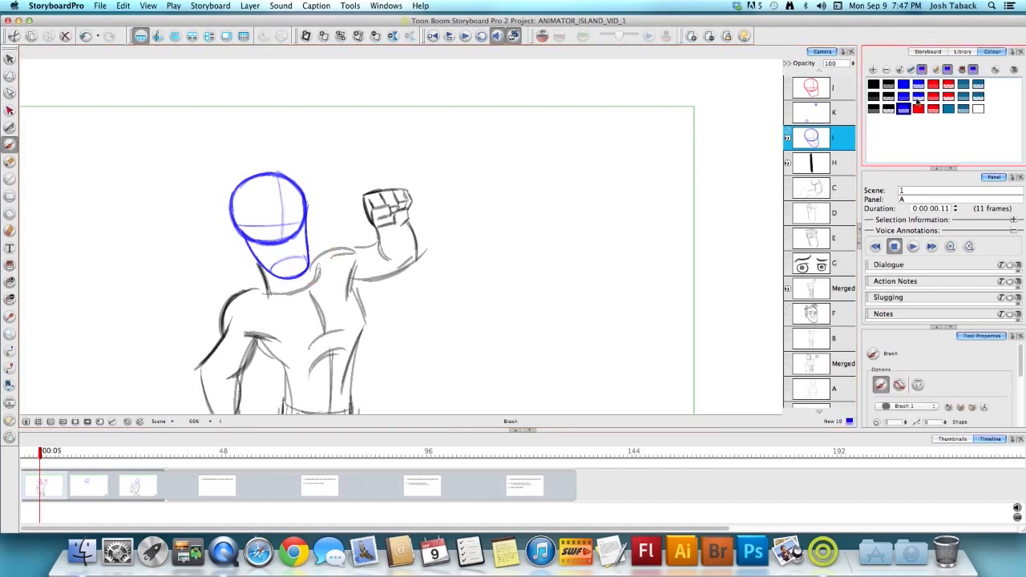
- Try tracing the right jaw line and a chin ellipse on panel 1A, flipping to neighbouring panels to compare each stroke
key("f")
key("d")
key("f")
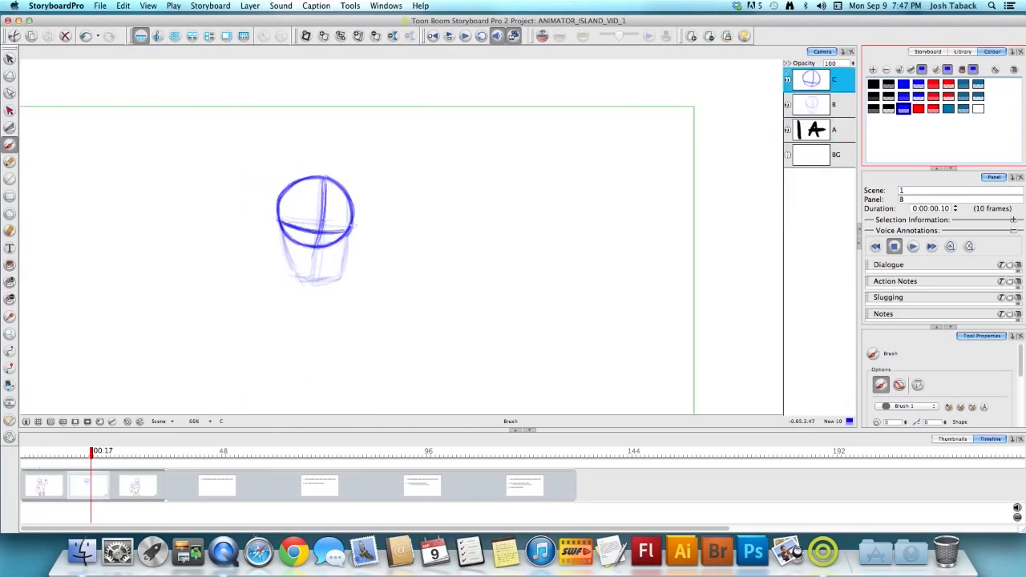
left_click_drag(351, 226, 337, 272)
key("d")
key("f")
left_click_drag(350, 233, 329, 280)
key("d")
key("f")
left_click_drag(350, 234, 320, 286)
key("d")
key("f")
key("d")
key("f")
key("d")
key("f")
left_click_drag(340, 268, 335, 275)
key("d")
key("f")
- Delete the traced jaw and chin strokes from panel 1A and reactivate the Brush
key("alt+t")
left_click_drag(355, 256, 356, 258)
key("alt+s")
left_click(343, 253)
key("Delete")
key("alt+b")
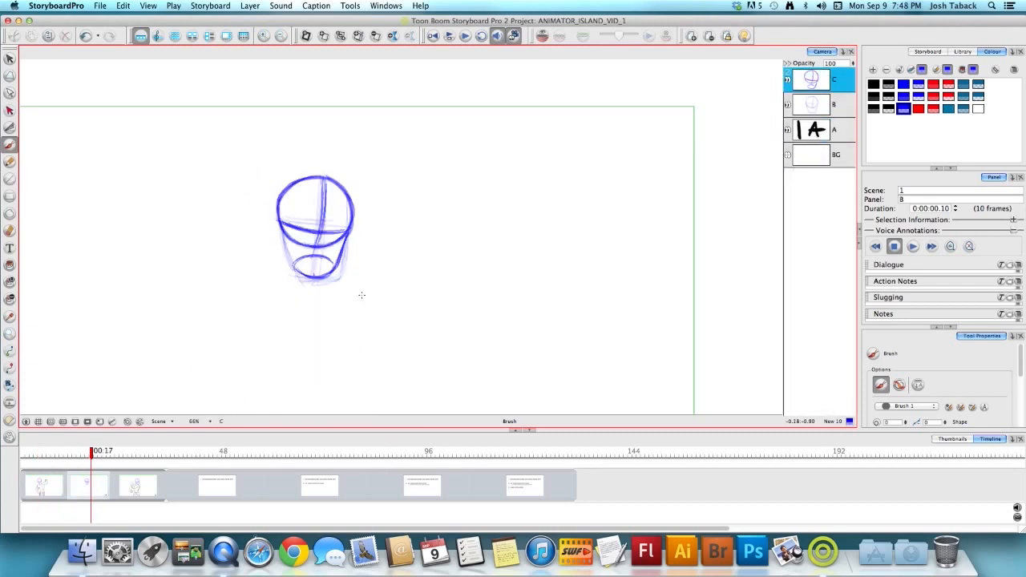
key("alt+s")
left_click(345, 252)
key("Delete")
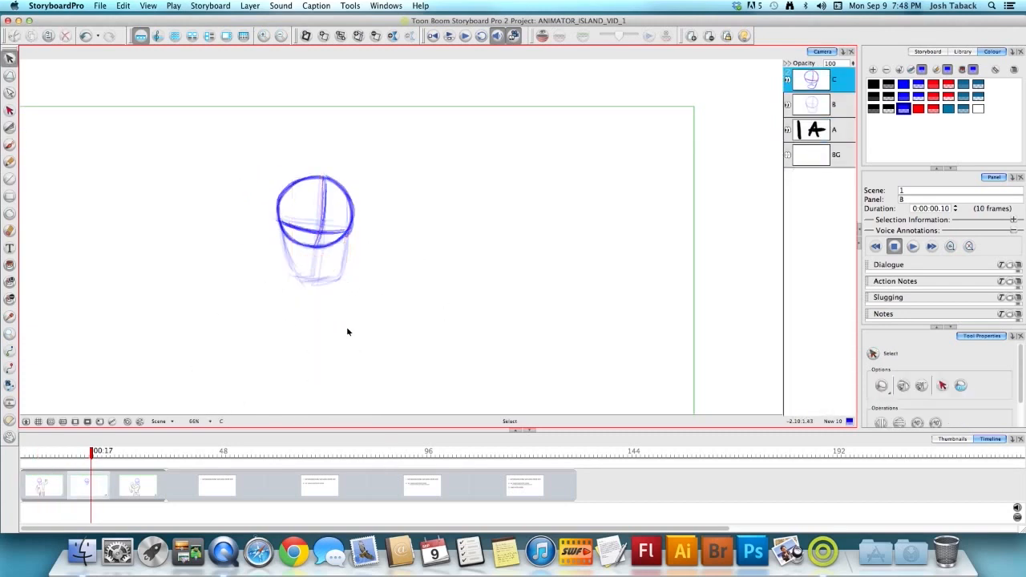
key("alt+b")
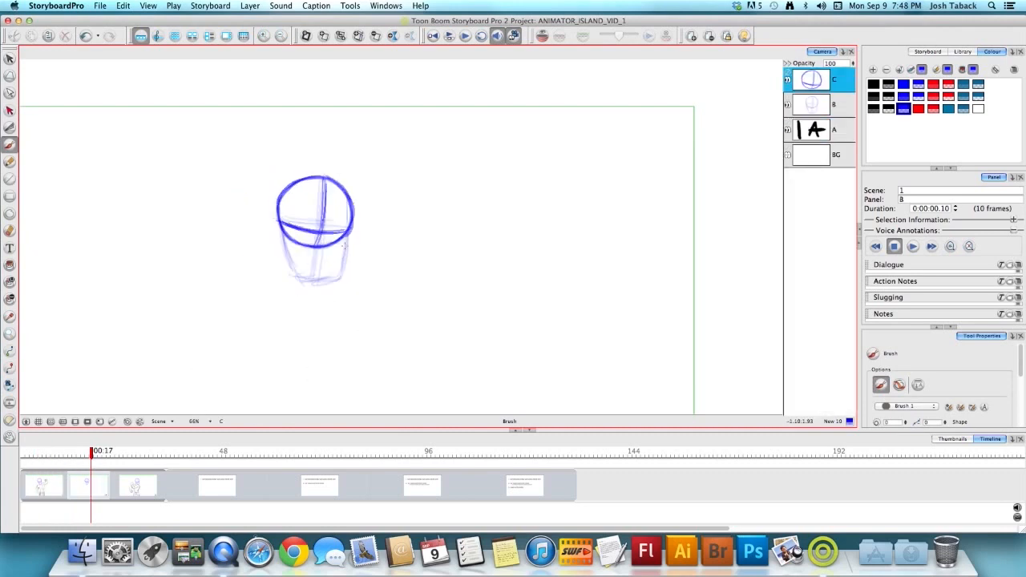
- Redraw the right jaw line curving into the chin on panel 1A, checking it against panels 1 and 2
left_click_drag(349, 232, 323, 282)
key("Left")
key("Right")
key("Right")
key("Left")
key("Left")
key("Left")
key("Right")
key("Left")
key("Right")
key("Left")
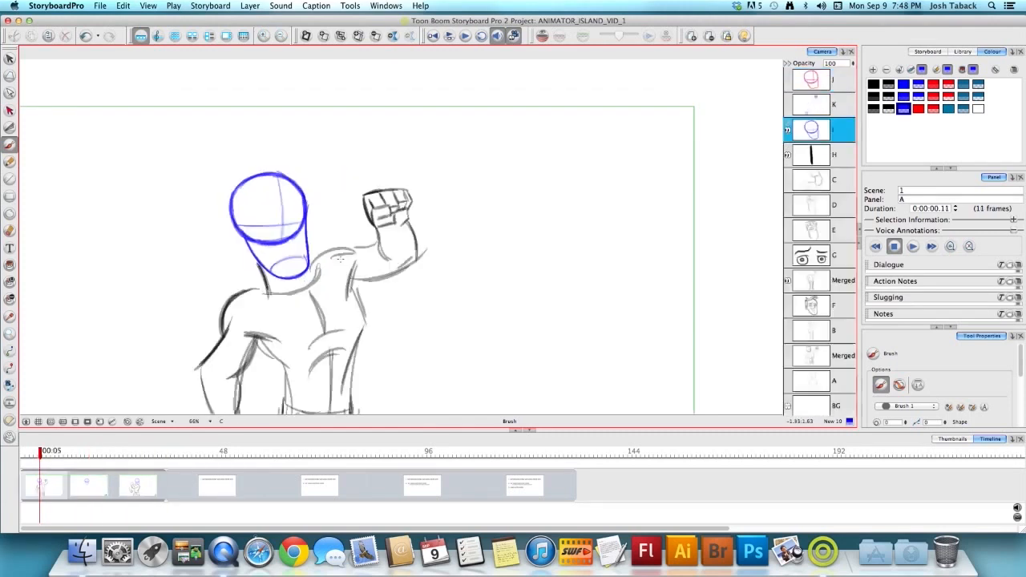
- Draw a left jaw line down from the eye line on panel 1A, flipping to panel 1 to compare
key("Right")
key("Left")
key("Right")
key("Left")
key("Right")
key("Left")
key("Right")
key("Left")
key("Right")
key("Left")
key("Right")
key("Left")
key("Right")
key("Left")
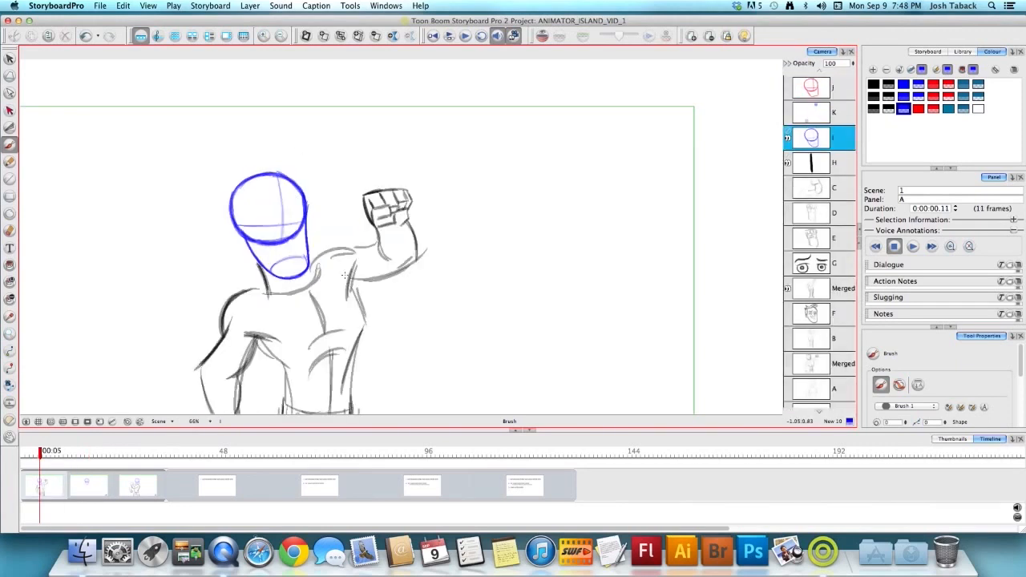
key("Right")
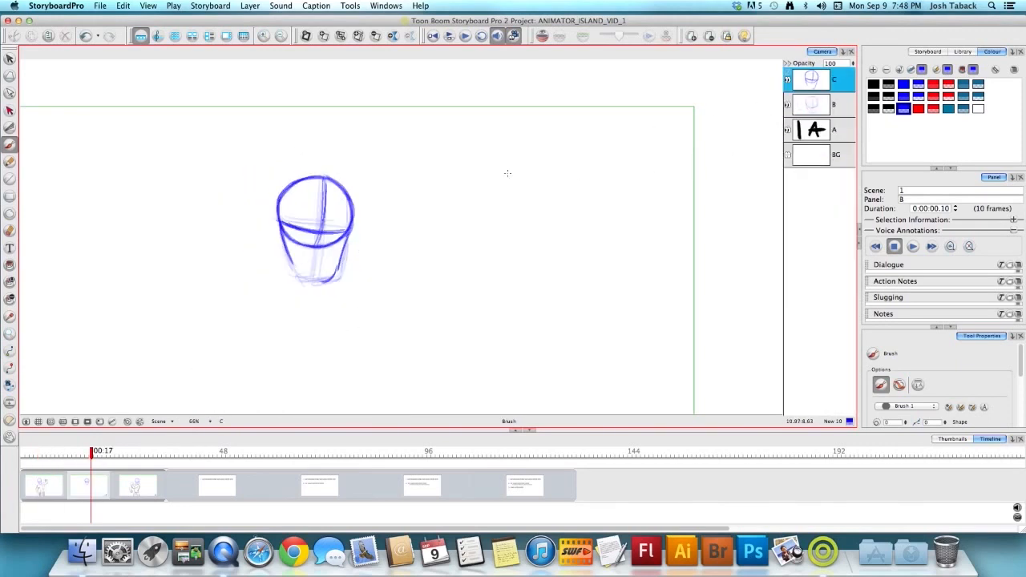
- Recolour the centre line and eye line of the head on panel 1 with blue New 10, then reactivate the Brush
key("Left")
key("alt+s")
left_click(275, 221)
left_click(907, 110)
left_click(569, 206)
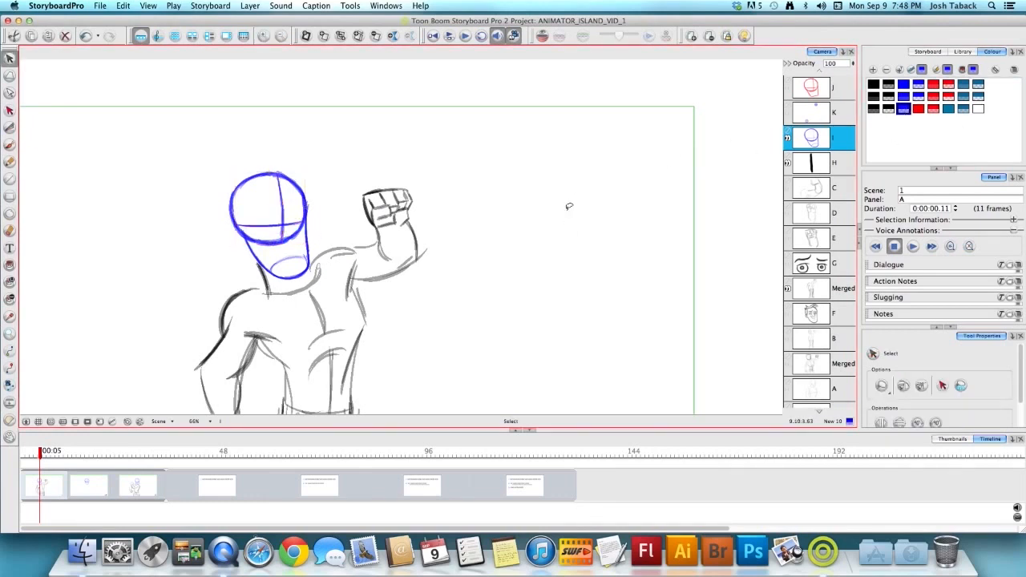
key("alt+b")
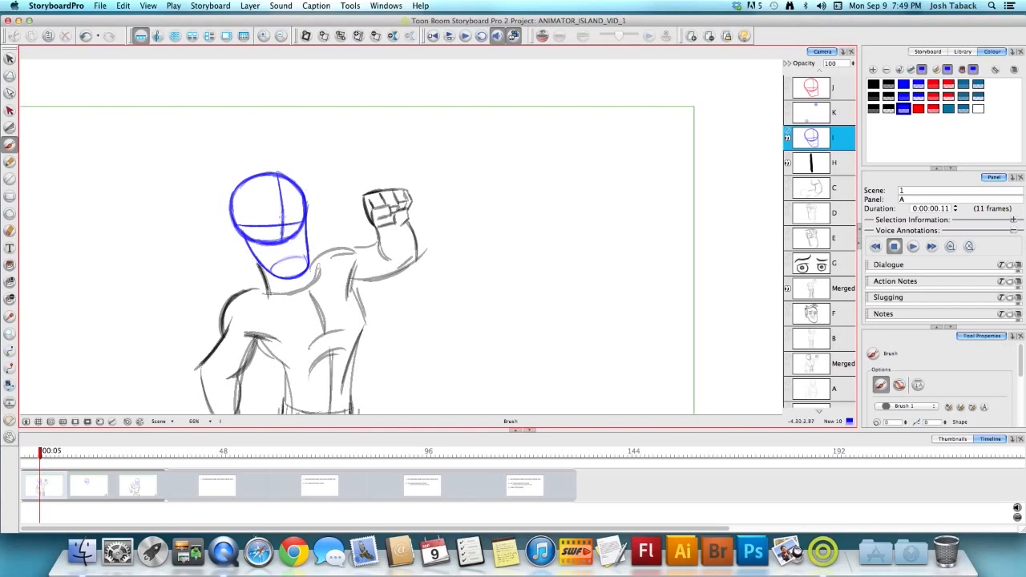
- Flip repeatedly between panels 1 and 1A to examine how the jaw follows the head's turn
key("Right")
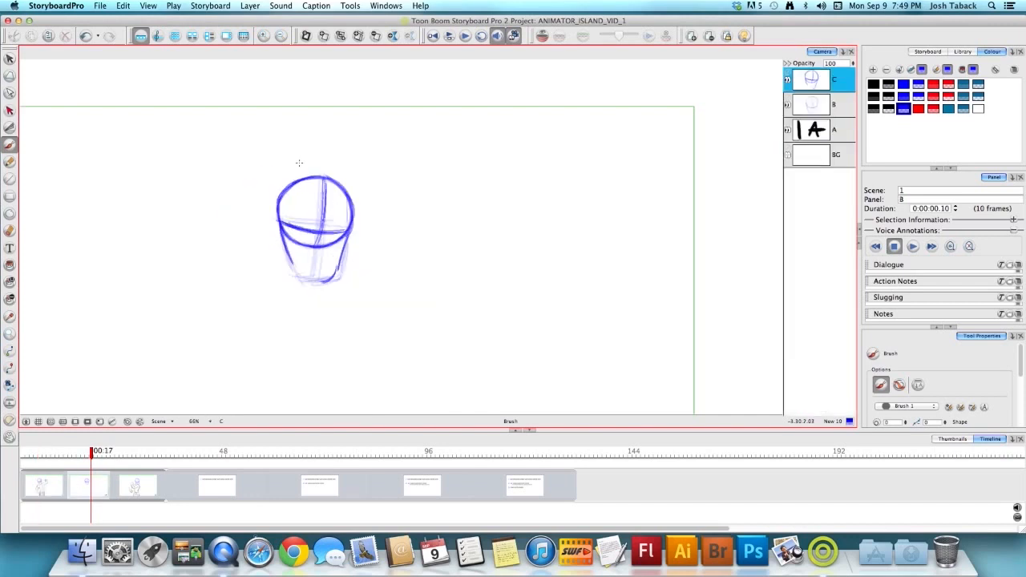
key("Left")
key("Right")
key("Left")
key("Right")
key("Left")
key("Right")
key("Left")
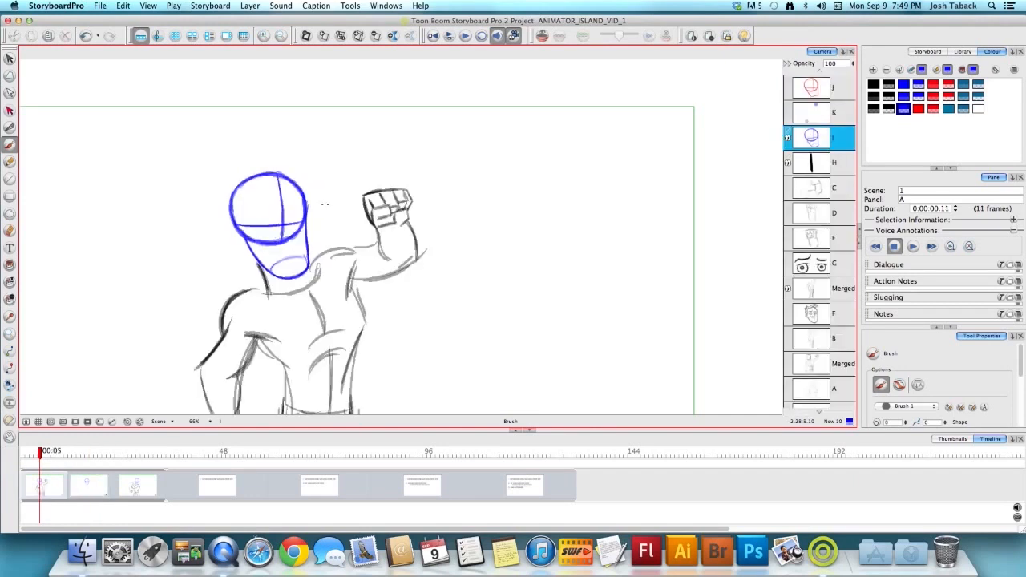
- Remove the left jaw line on panel 1A, redraw it inside the cranium's edge, and save the project
key("Right")
key("Left")
key("Right")
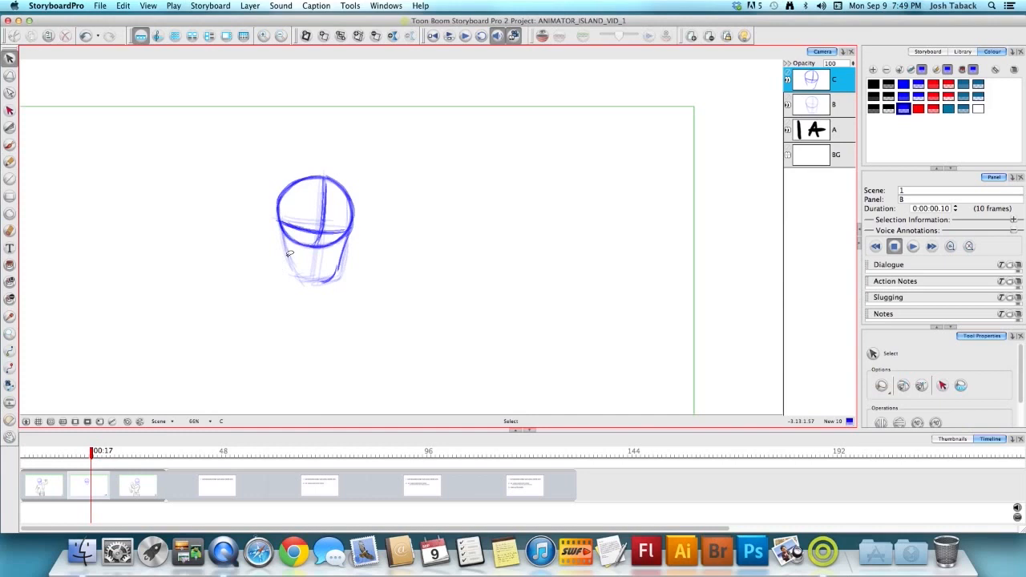
key("Left")
key("Right")
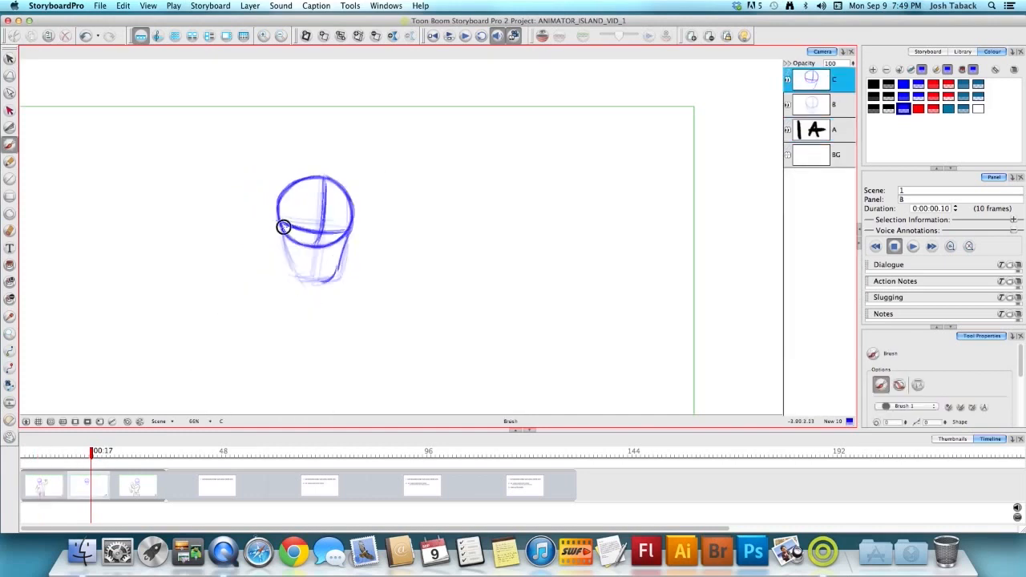
key("Left")
key("super+s")
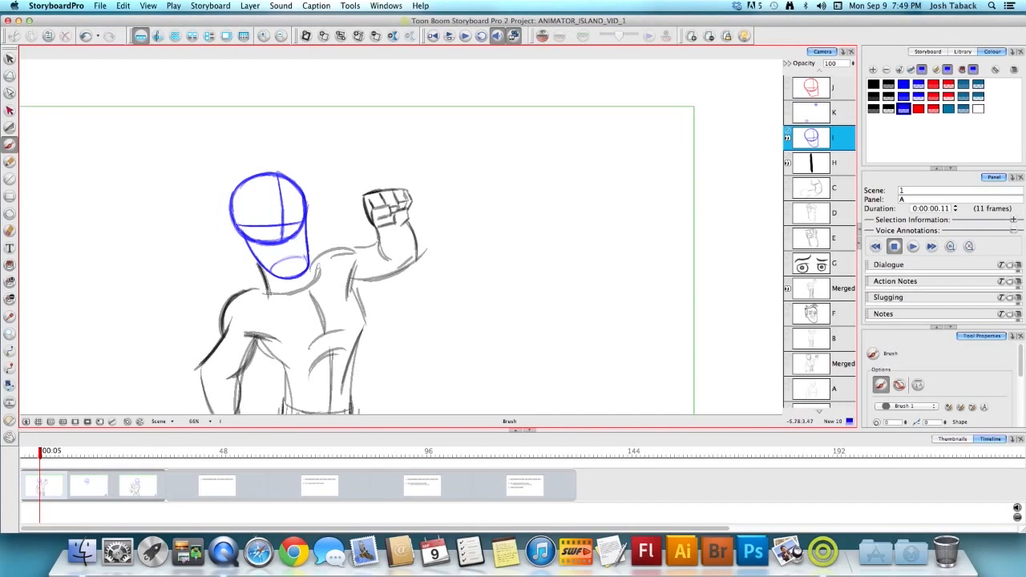
- Close the jaw on panel 1A with a rounded chin and add a thin arc above it, comparing with the neighbouring panel
key("g")
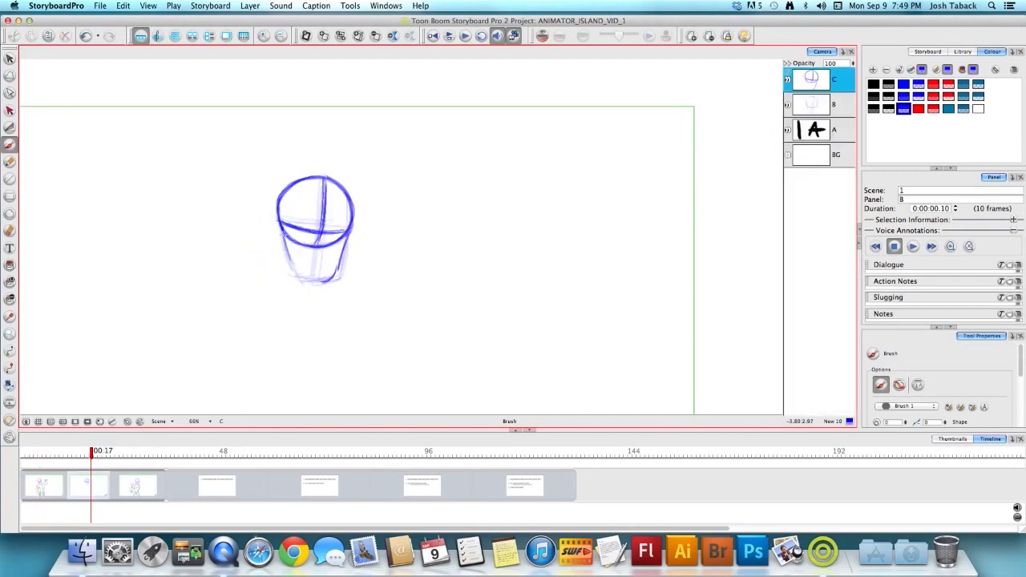
key("f")
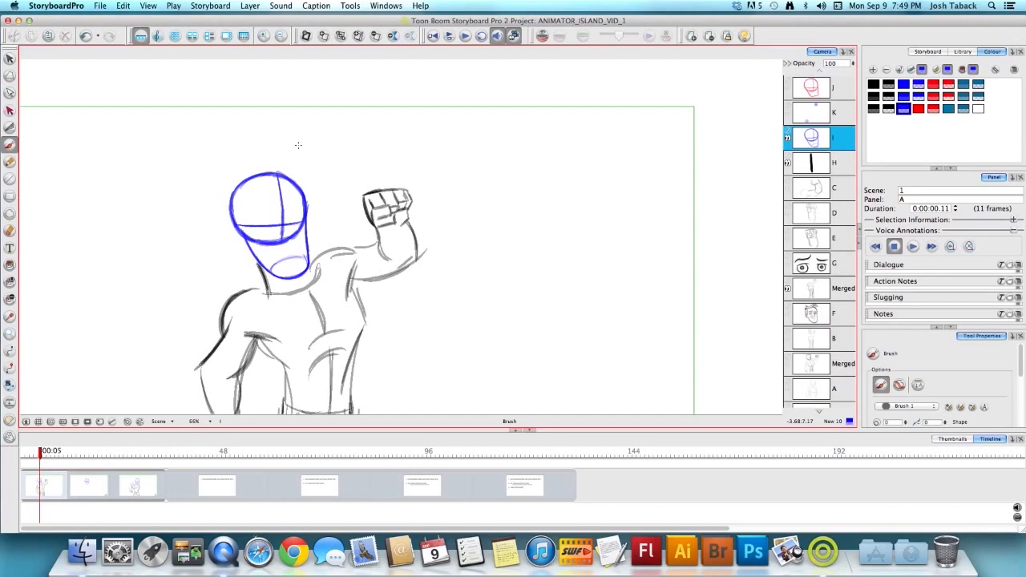
key("g")
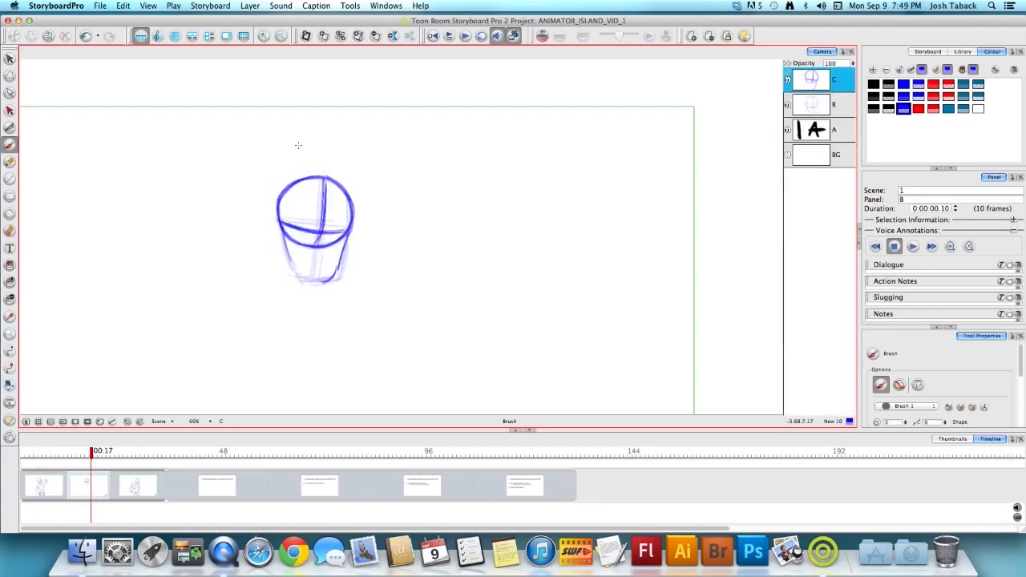
key("f")
key("g")
key("f")
key("g")
key("f")
key("g")
mouse_move(293, 270)
left_mouse_down()
mouse_move(310, 279)
mouse_move(337, 271)
left_mouse_up()
key("f")
key("g")
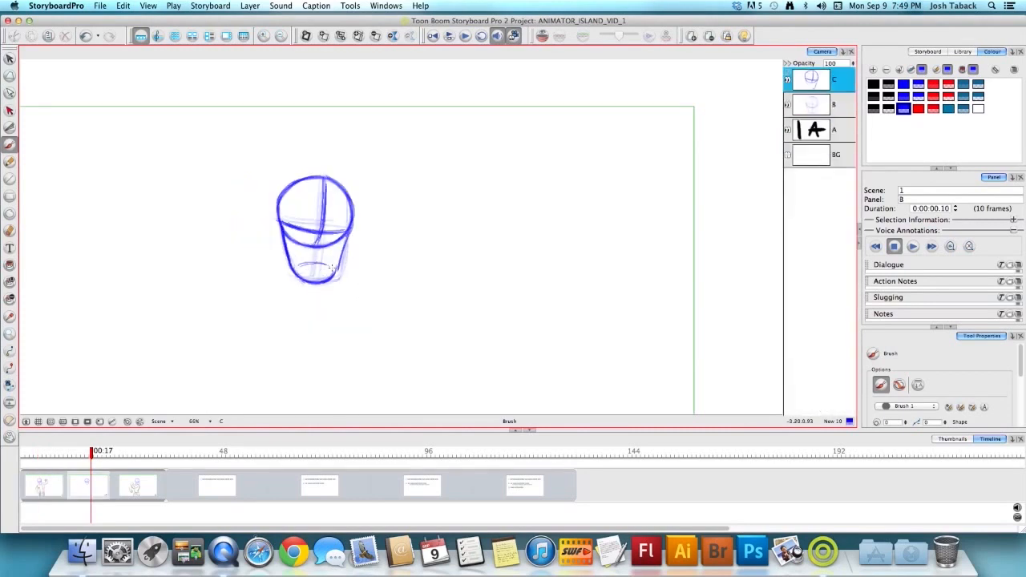
key("f")
key("g")
- Go over the right jaw line and darken the chin arc on panel 1A, flipping to check the shapes
left_click_drag(349, 234, 322, 281)
key("f")
key("g")
key("f")
key("g")
key("f")
key("g")
key("f")
key("g")
key("f")
key("g")
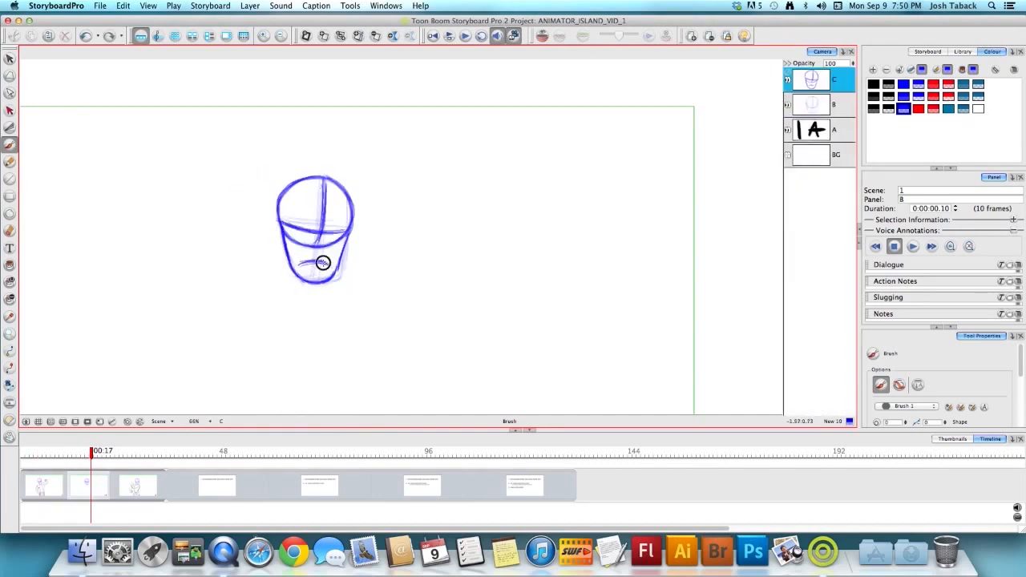
- Flip through panels 1, 1A and 2 to examine how the traced head moves between the key poses
key("f")
key("g")
key("g")
key("f")
key("f")
key("g")
key("g")
key("f")
key("g")
key("f")
key("f")
key("g")
key("g")
key("f")
- Hide rough layer B on panel 1A, select layer C, and review the clean head's motion across panels 1, 1A and 2
left_click(789, 107)
left_click(825, 81)
key("f")
key("g")
key("g")
key("f")
key("f")
key("g")
key("g")
key("f")
key("f")
key("g")
key("g")
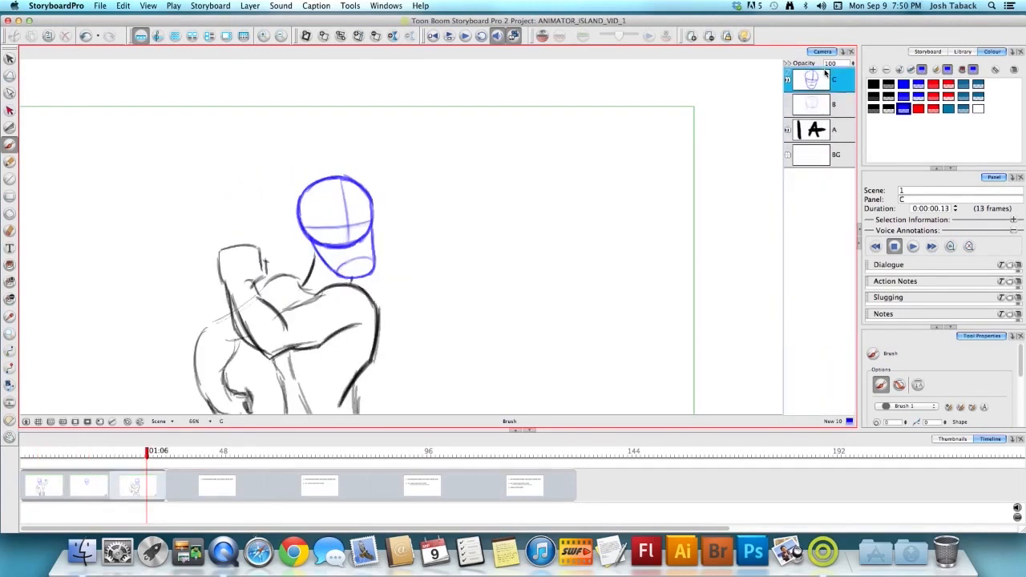
key("f")
key("f")
key("g")
key("g")
key("f")
key("f")
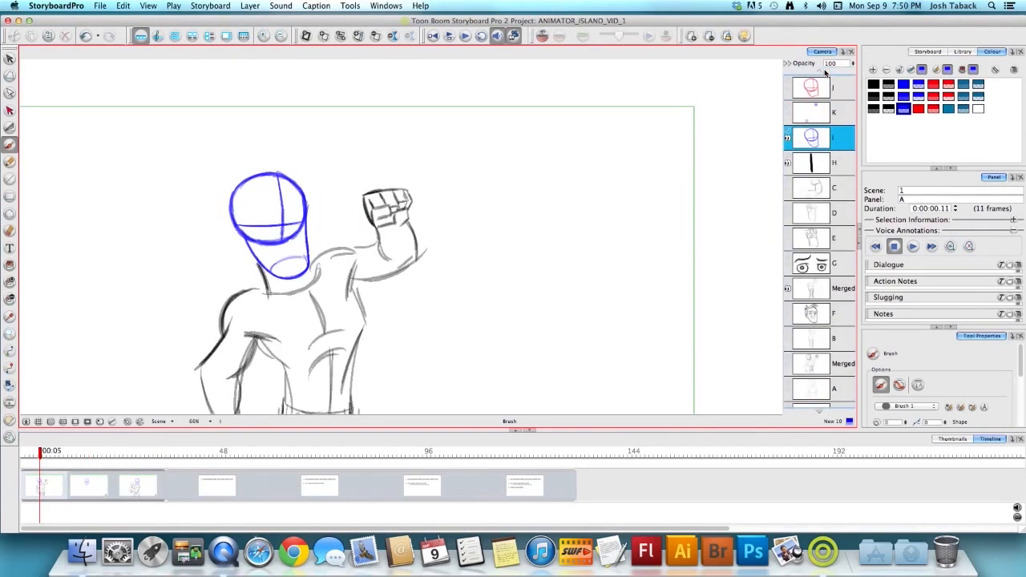
key("g")
key("g")
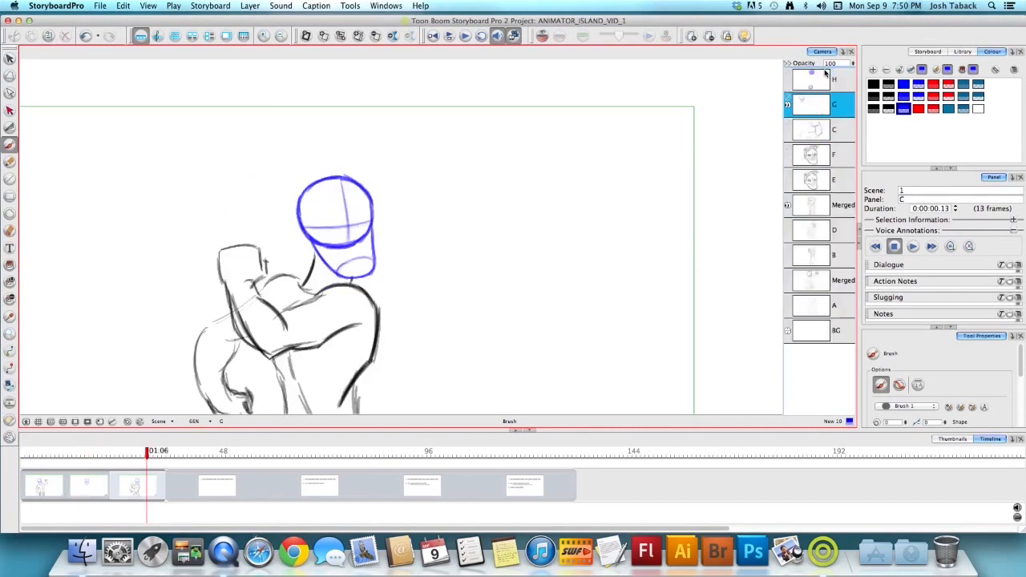
key("f")
key("f")
key("g")
key("g")
key("f")
key("f")
key("g")
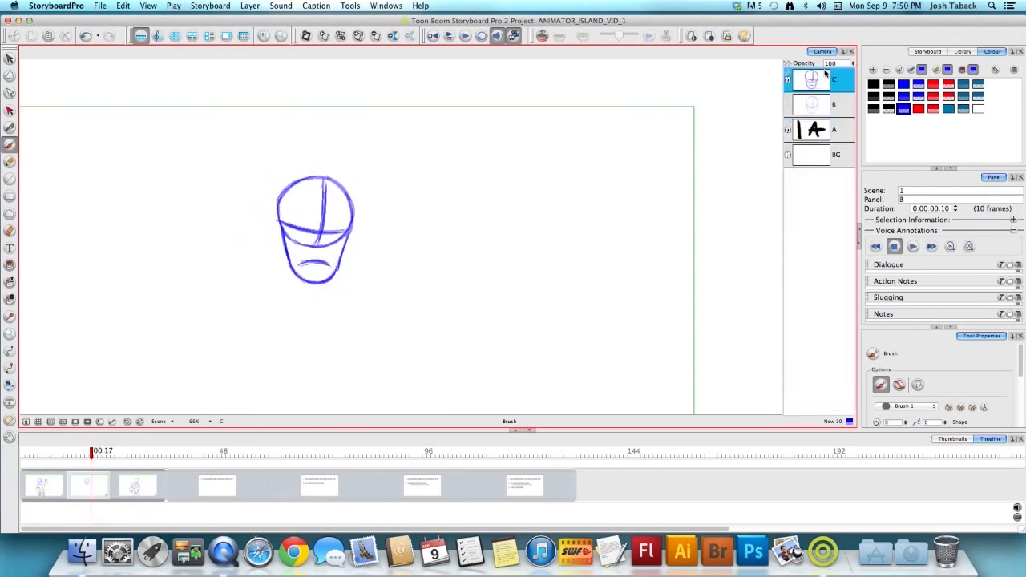
- Select the jaw and chin strokes on panel 1A with the Perspective tool and stretch them slightly downward
left_click(10, 74)
left_click_drag(354, 255, 315, 289)
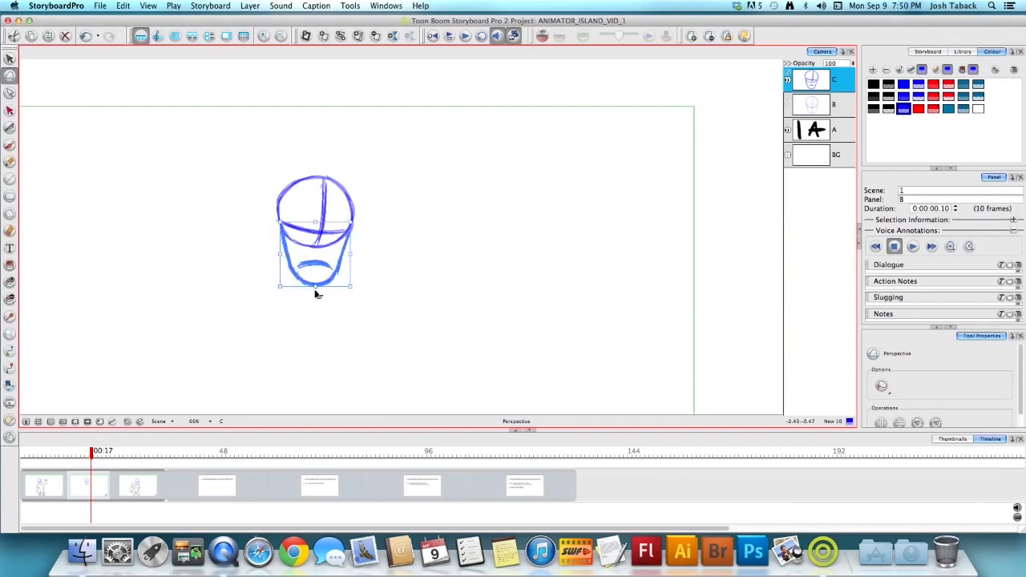
left_click(320, 318)
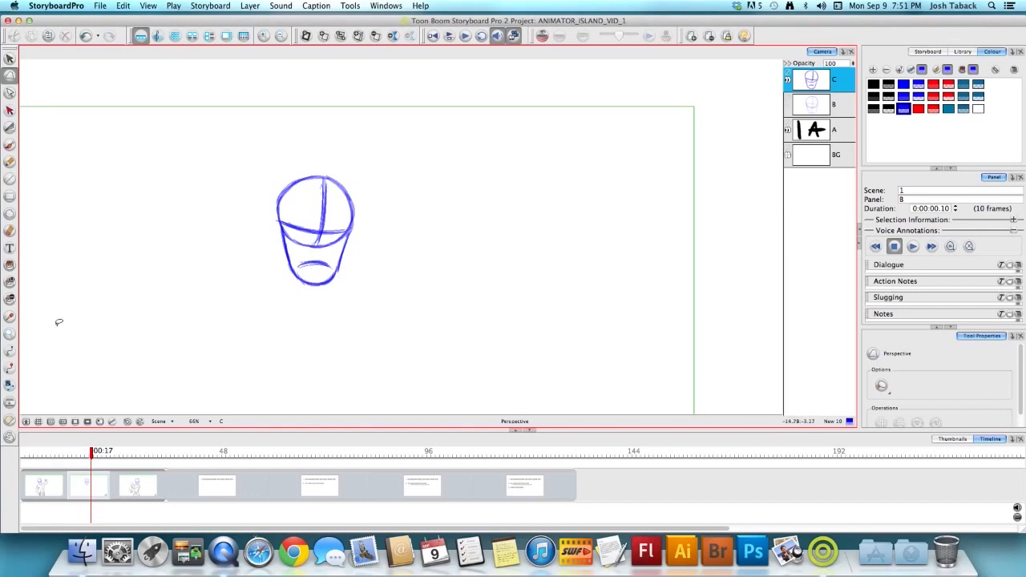
- Draw a tall test curve to the left of the head on panel 1A and warp it with the Perspective tool
key("alt+b")
left_click_drag(122, 151, 153, 330)
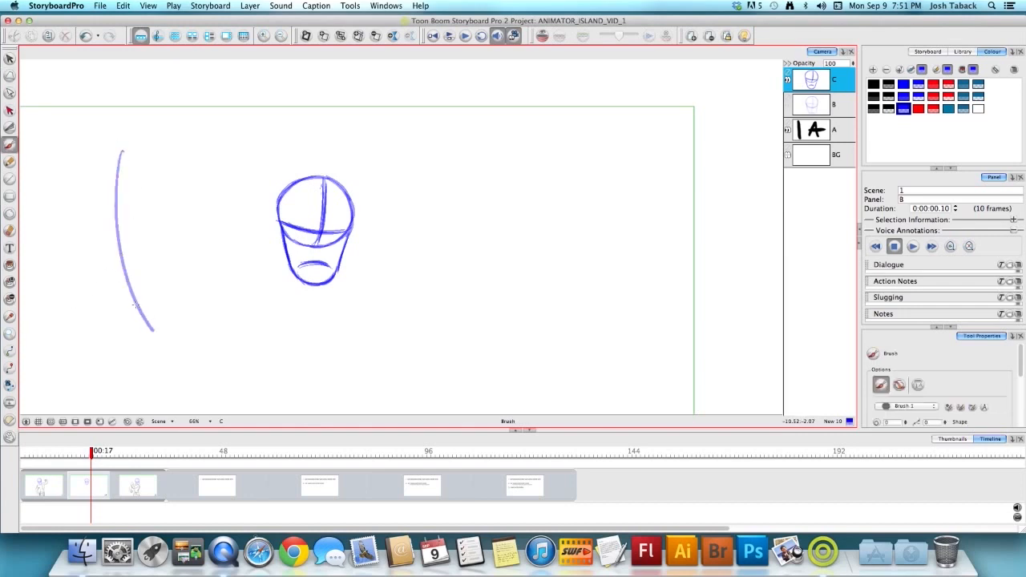
left_click(12, 77)
mouse_move(168, 240)
left_mouse_down()
mouse_move(156, 351)
mouse_move(165, 240)
mouse_move(72, 240)
left_mouse_up()
mouse_move(154, 330)
left_mouse_down()
mouse_move(155, 248)
mouse_move(72, 337)
left_mouse_up()
mouse_move(160, 154)
left_mouse_down()
mouse_move(142, 153)
mouse_move(99, 193)
left_mouse_up()
left_click_drag(74, 153, 141, 157)
- Select the warped test curve beside the head and delete it
key("alt+s")
left_click(200, 242)
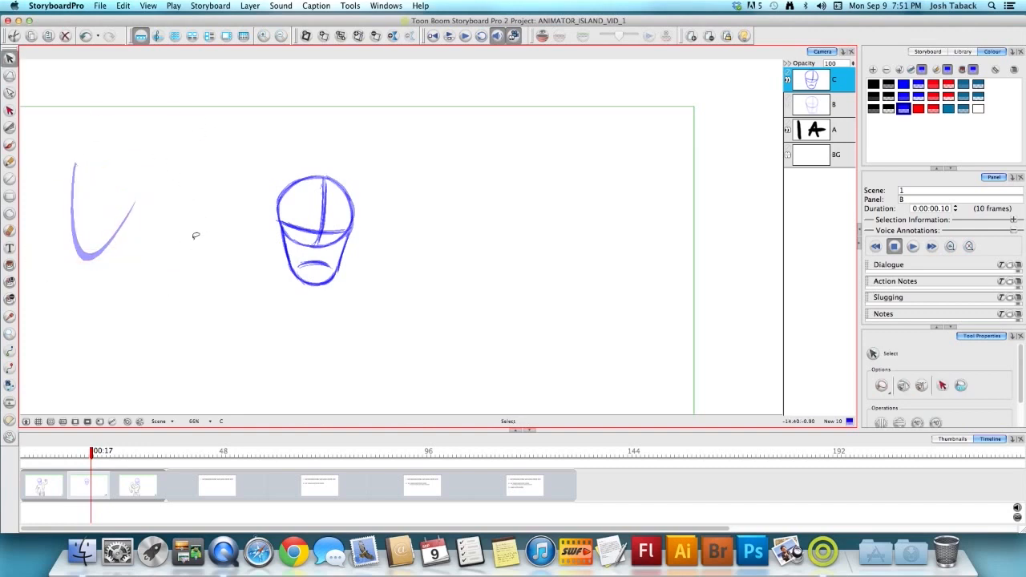
left_click_drag(153, 245, 180, 138)
key("Delete")
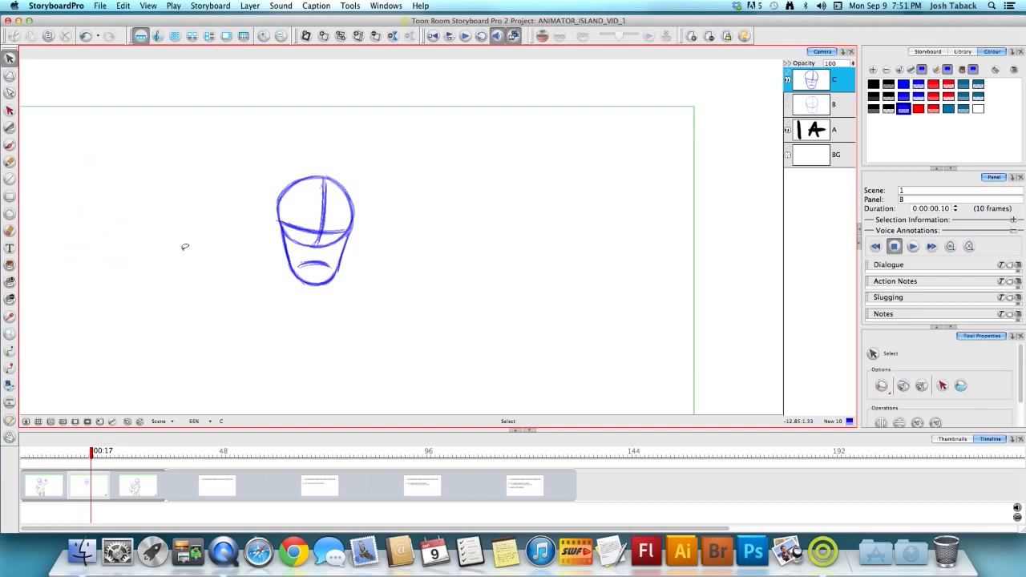
- Look at the numbered tips panel in scene 2 and go back through panel 2 to panel 1A
key("alt+b")
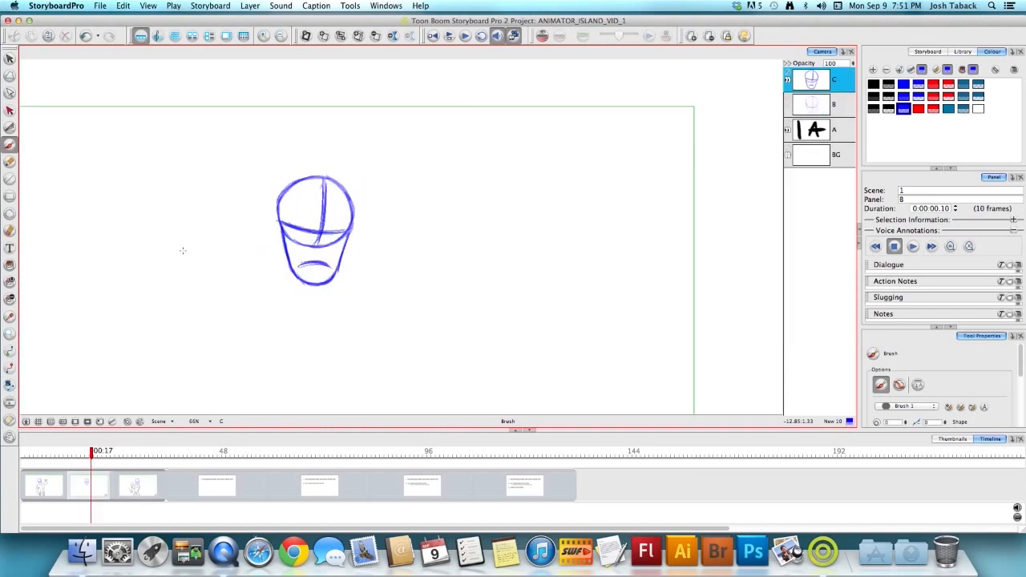
key("l")
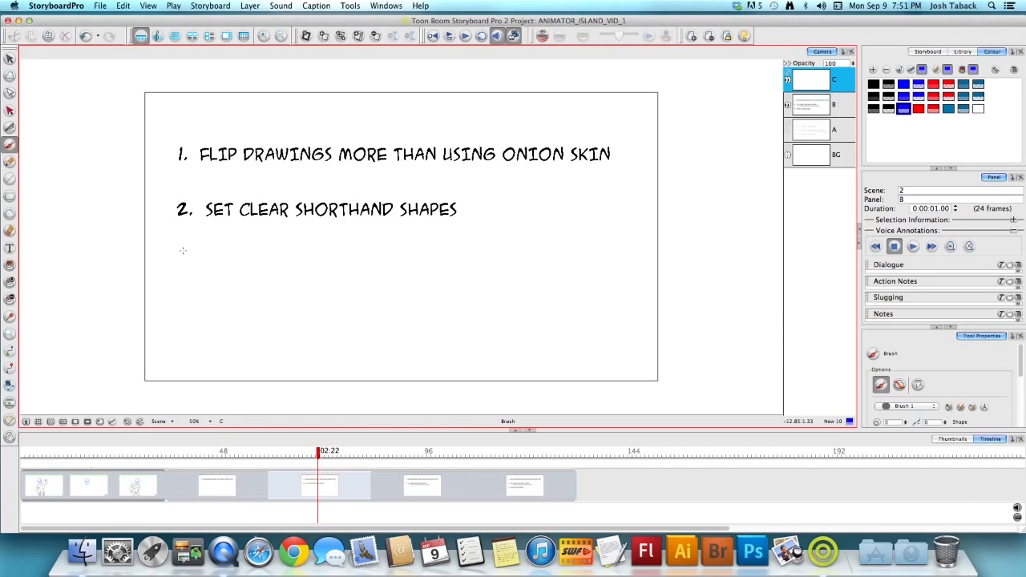
key("Left")
key("Left")
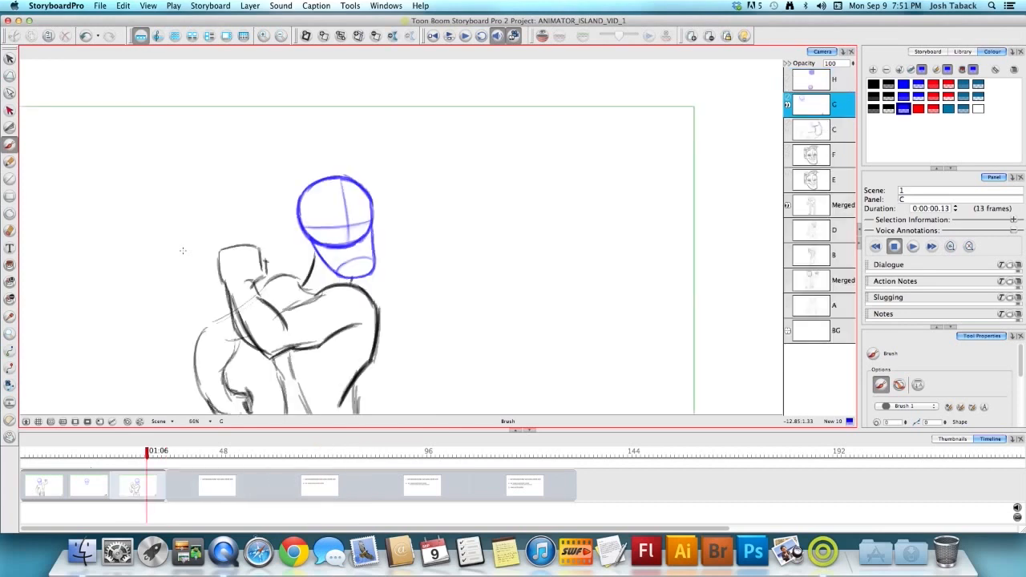
key("Left")
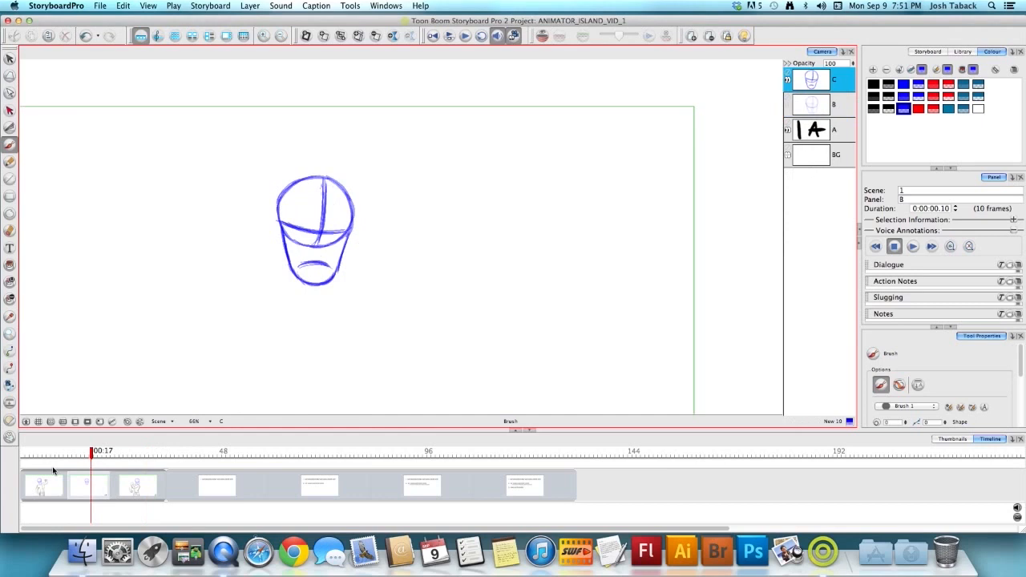
- Show face layer F on panel 1 and compare it with and without the blue construction head on layer I
key("Left")
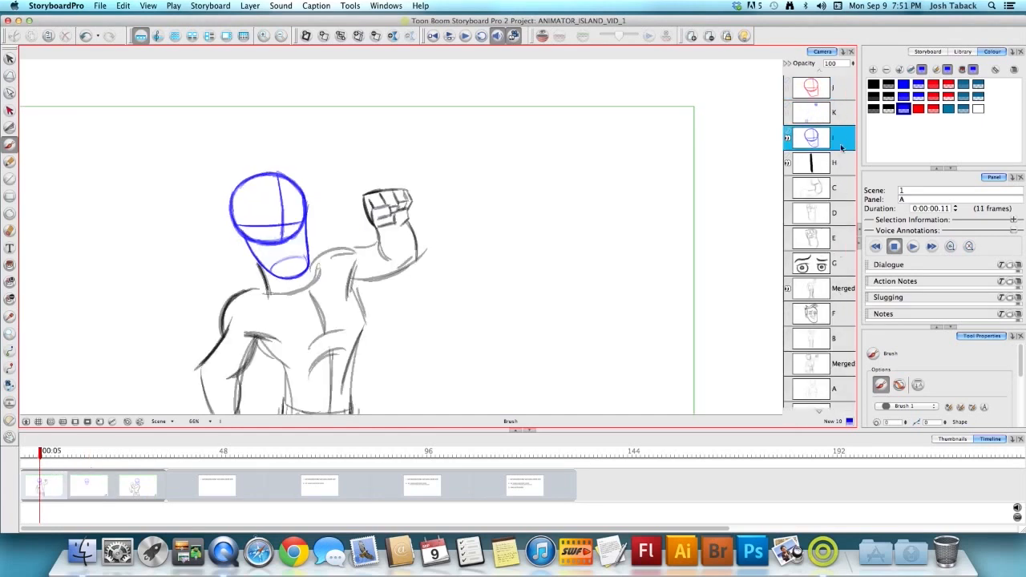
left_click(834, 314)
left_click(788, 312)
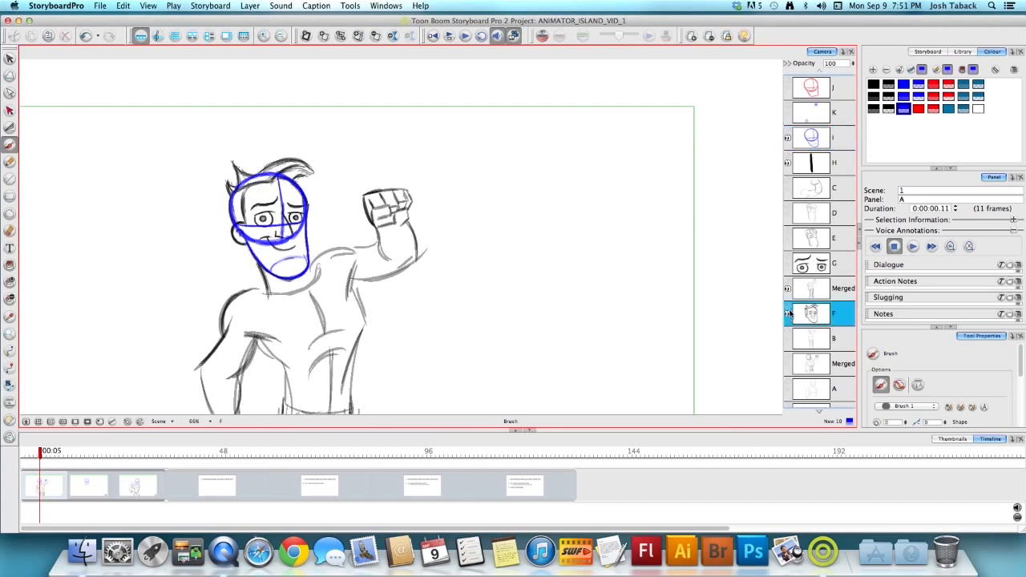
left_click(838, 140)
left_click(787, 138)
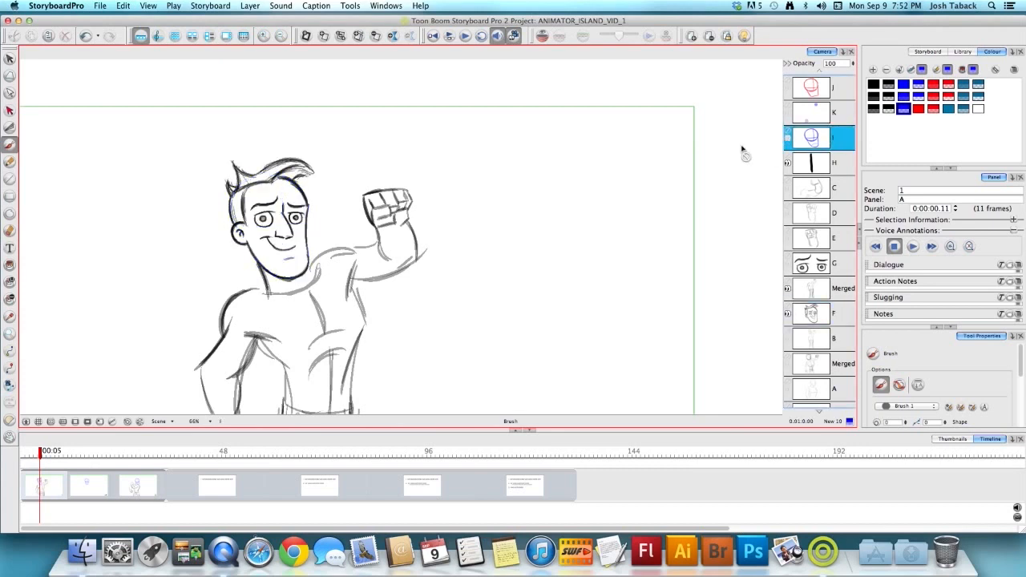
left_click(787, 139)
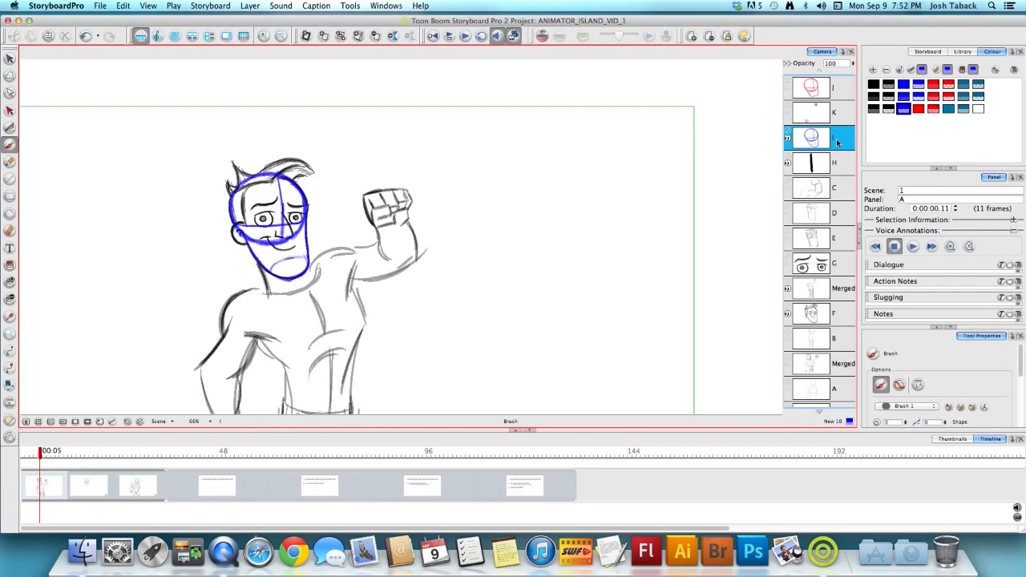
- Add a new layer above layer I on panel 1, with the light table on and a red brush colour
right_click(837, 142)
left_click(873, 163)
left_click(744, 35)
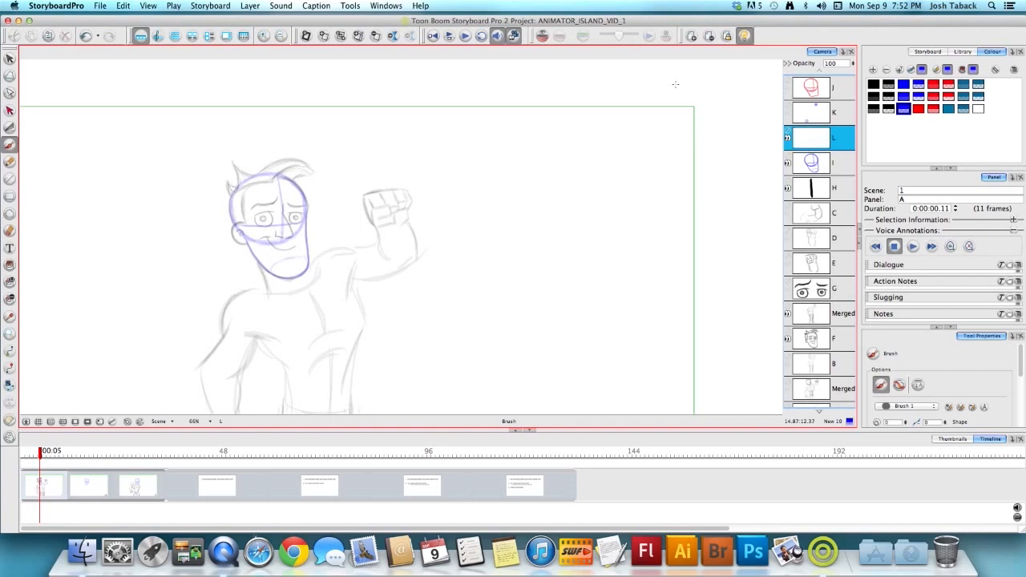
left_click(933, 109)
left_click(355, 246)
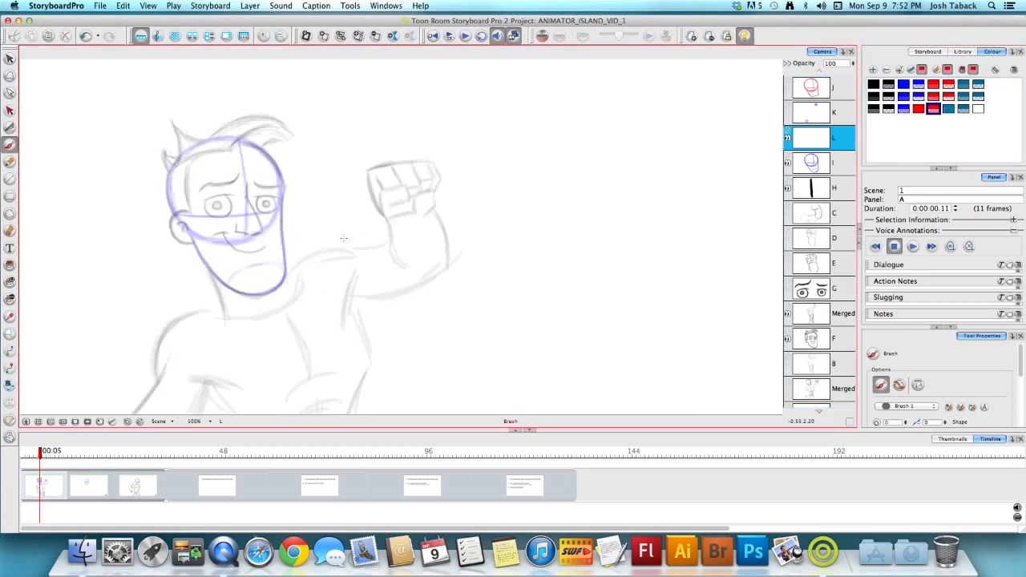
left_click_drag(357, 257, 412, 262)
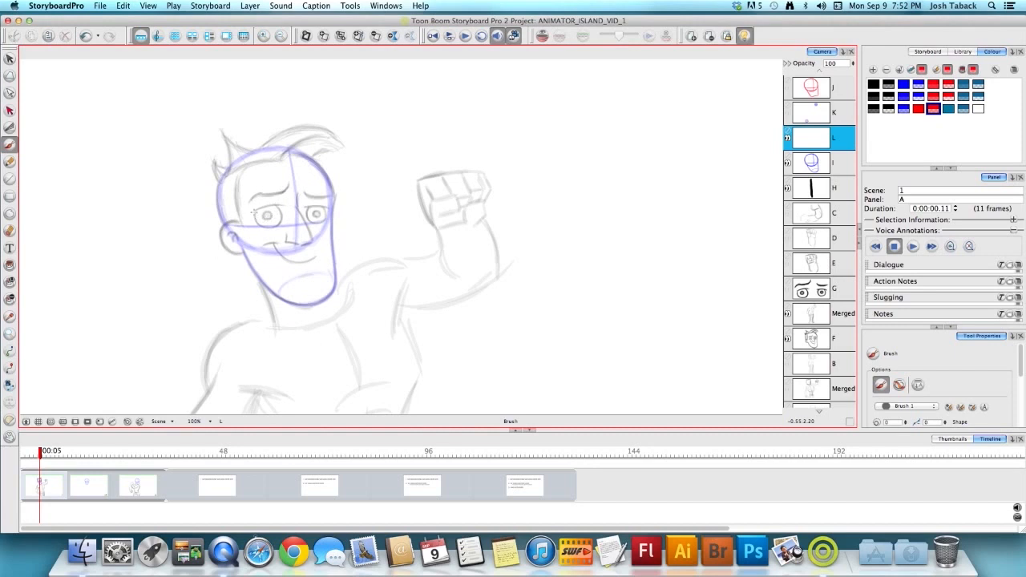
left_click_drag(254, 213, 267, 250)
key("alt+s")
key("Delete")
- Brush a red mask shape on panel 1's new layer, enclosing the eyes, nose and mouth, and thicken its outline
key("alt+b")
mouse_move(254, 209)
left_mouse_down()
mouse_move(327, 210)
mouse_move(317, 256)
left_mouse_up()
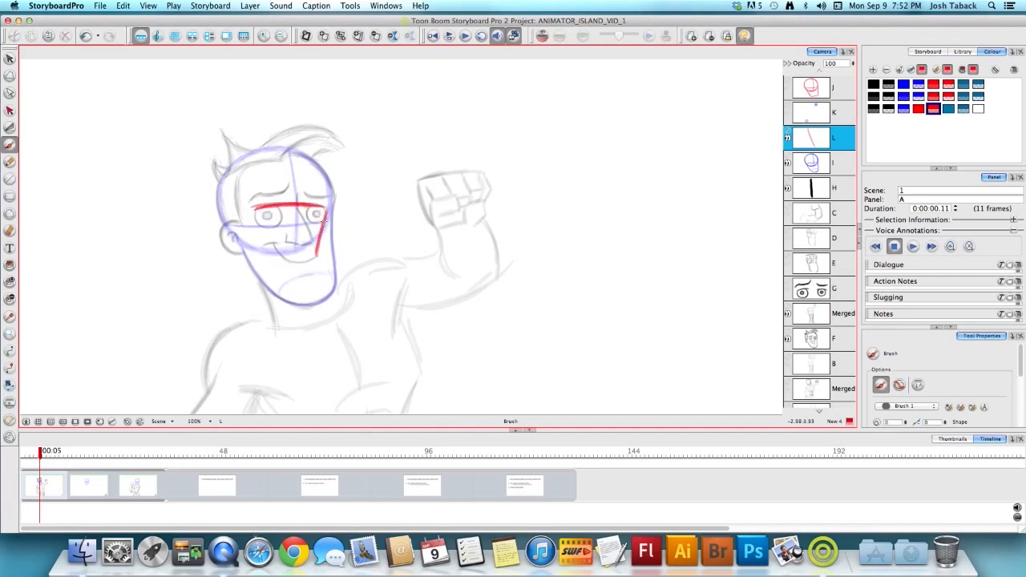
mouse_move(254, 209)
left_mouse_down()
mouse_move(279, 256)
mouse_move(316, 256)
left_mouse_up()
mouse_move(265, 233)
left_mouse_down()
mouse_move(288, 261)
mouse_move(315, 257)
left_mouse_up()
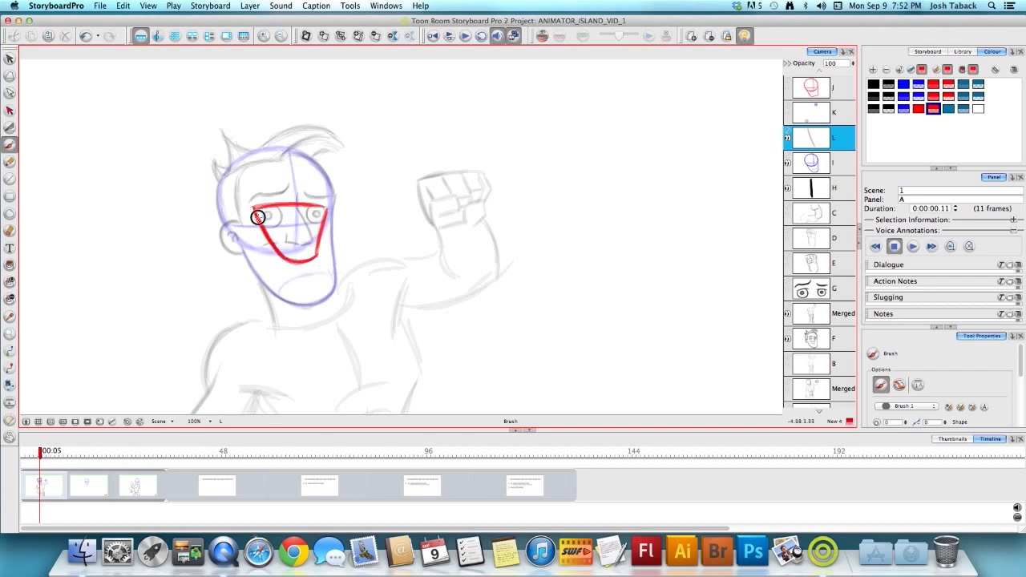
left_click_drag(258, 207, 331, 197)
- Compare face layers E and F on panel 2 and leave only layer F shown
key("Return")
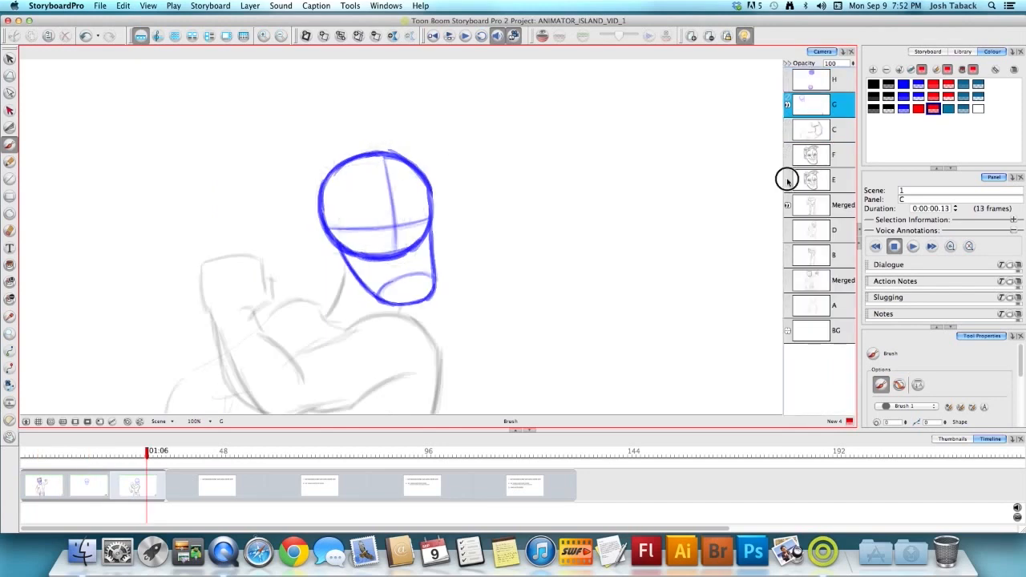
left_click(788, 181)
left_click(787, 155)
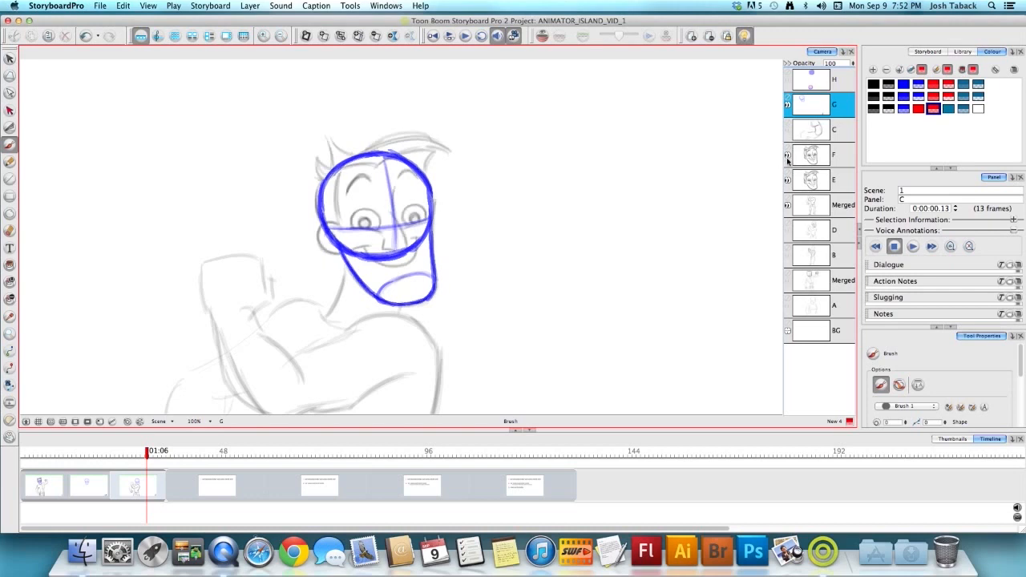
left_click(788, 181)
left_click(831, 161)
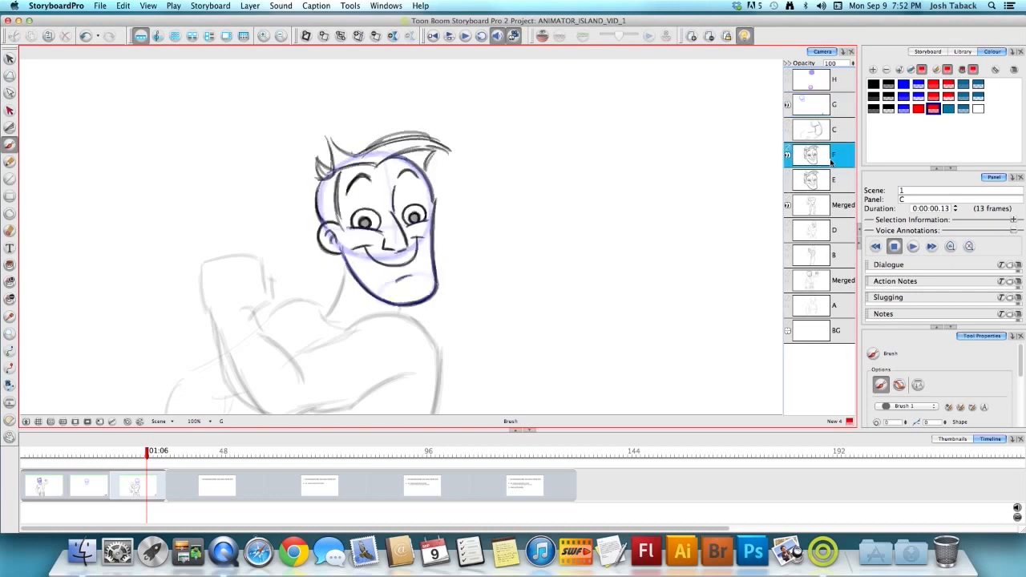
left_click(787, 182)
left_click(833, 179)
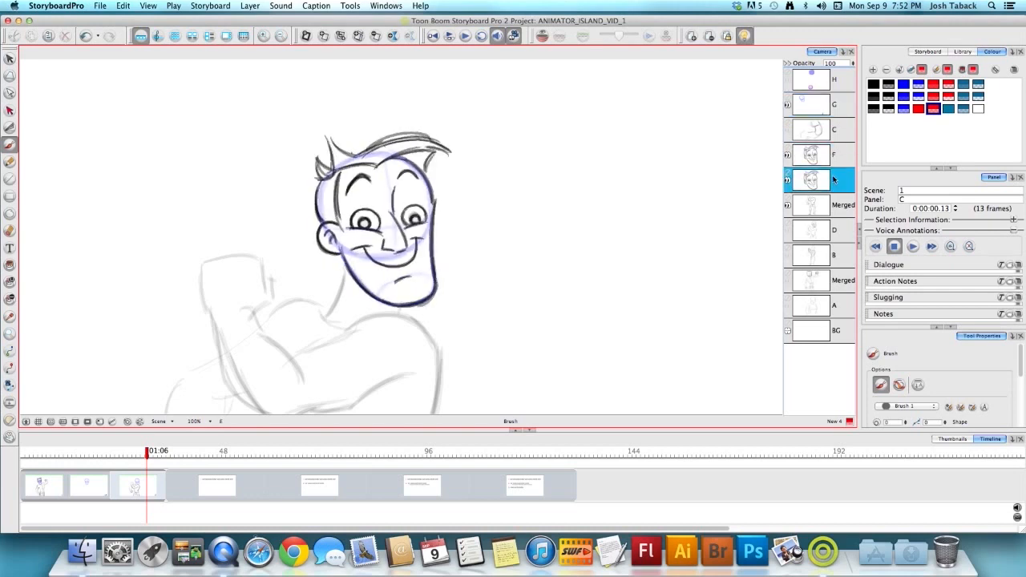
left_click(834, 157)
left_click(789, 181)
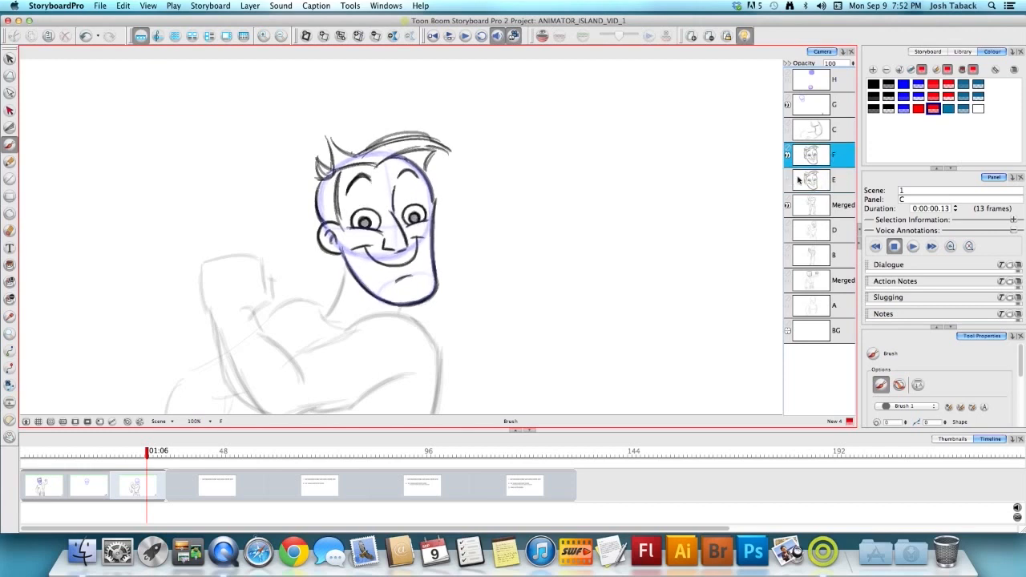
- Add a layer above layer G on panel 2 and draw the red mask's top line, left edge and mouth curve
left_click(837, 82)
left_click(834, 106)
right_click(833, 111)
left_click(850, 133)
left_click_drag(352, 212, 419, 206)
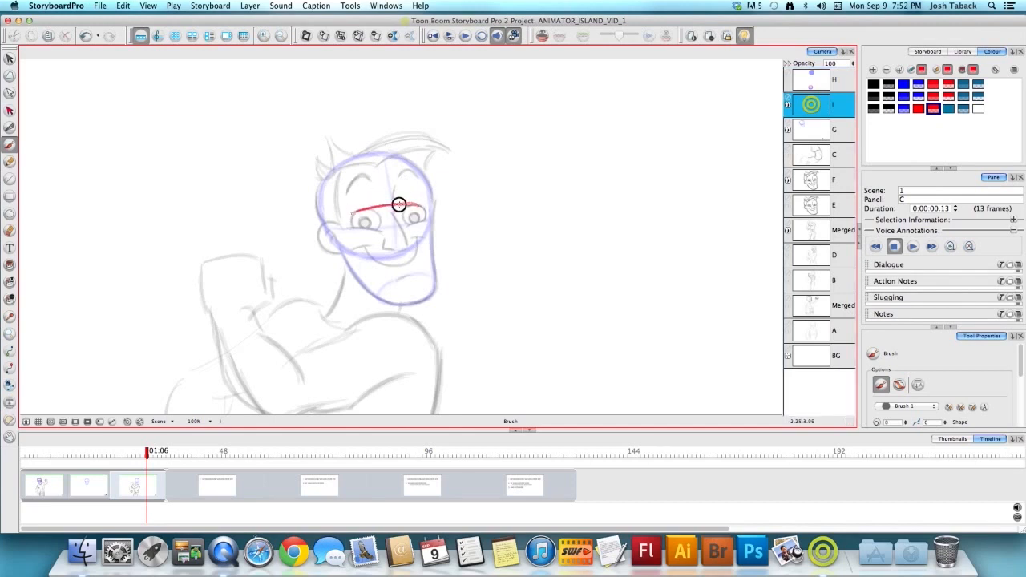
mouse_move(353, 212)
left_mouse_down()
mouse_move(374, 258)
mouse_move(410, 263)
mouse_move(418, 241)
left_mouse_up()
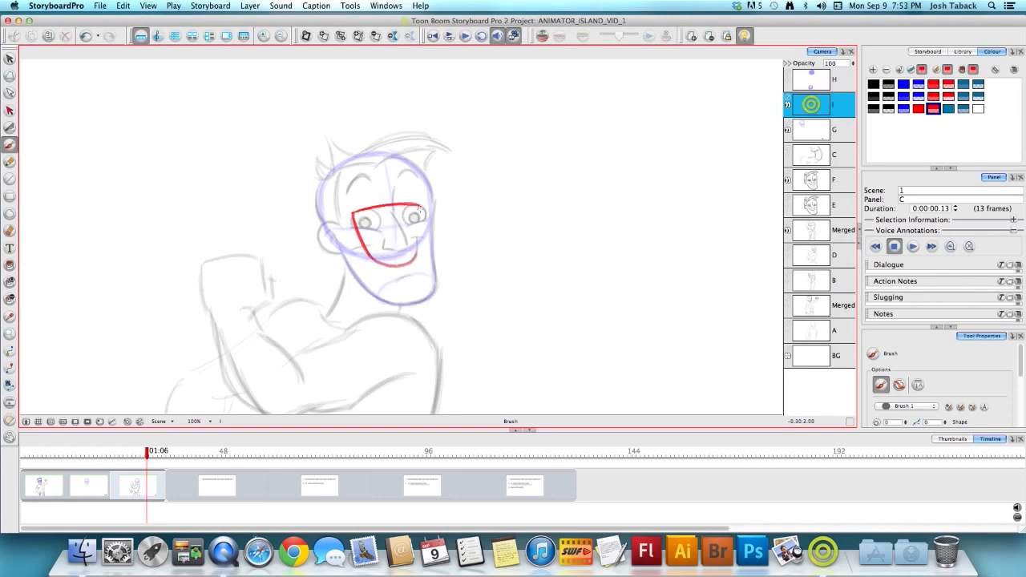
- Flip between panels 1, 1A and 2 to compare the red mask shapes
key("Left")
key("Left")
key("Right")
key("Left")
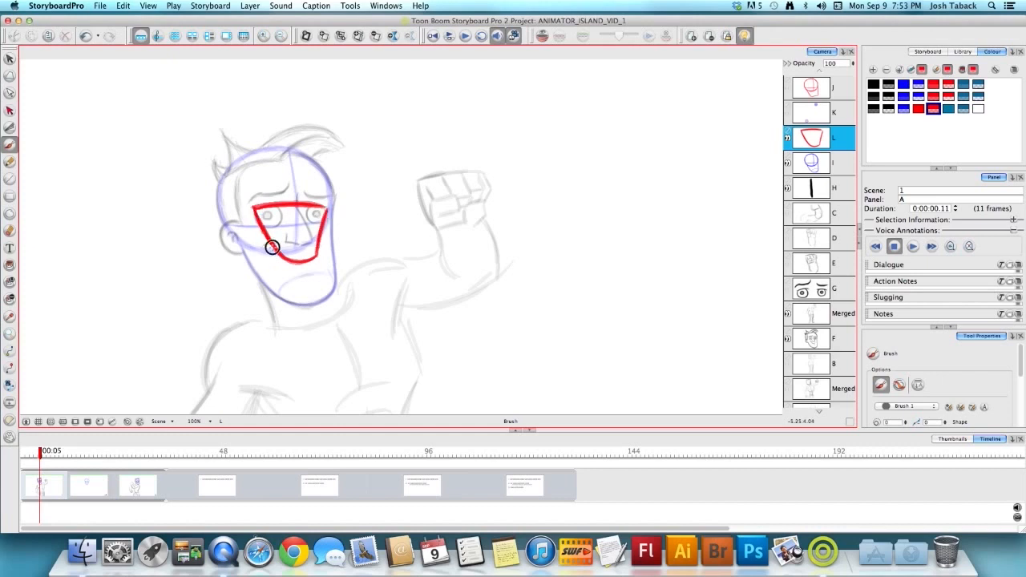
key("Right")
key("Right")
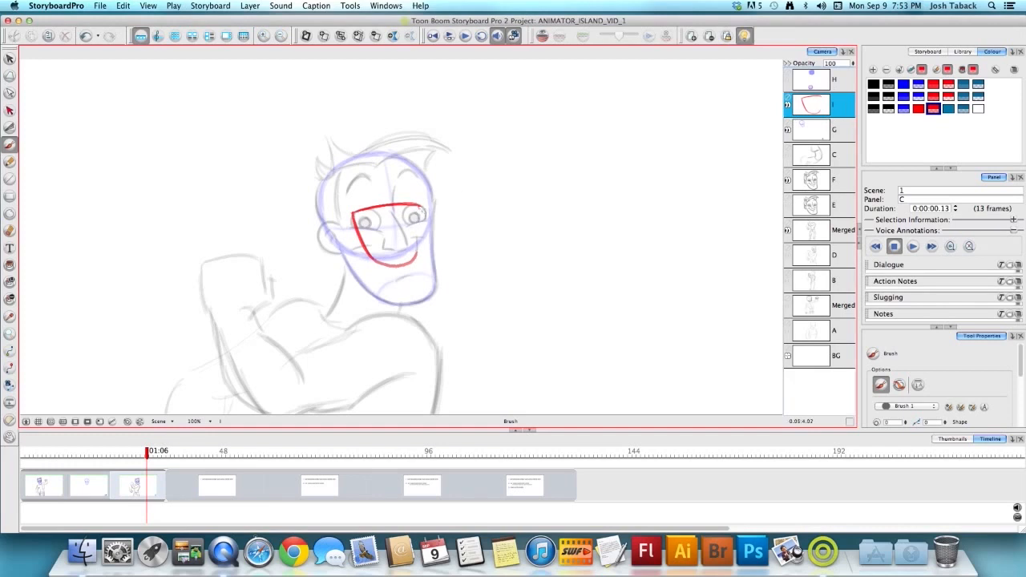
- Close the right edge of panel 2's red mask, then delete and redraw its top line
left_click_drag(423, 207, 418, 250)
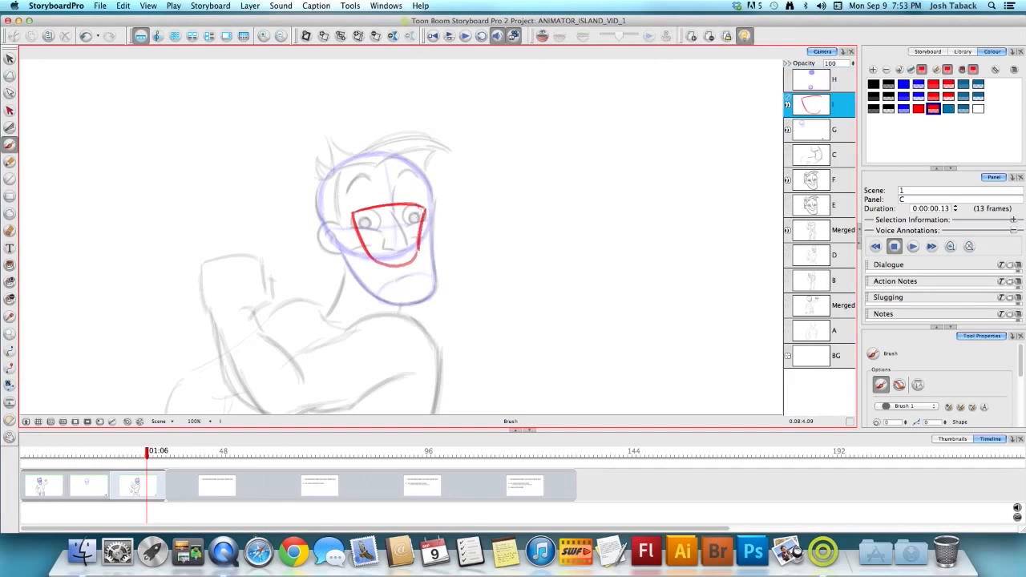
key("alt+s")
left_click(394, 206)
key("Delete")
key("alt+b")
mouse_move(352, 213)
left_mouse_down()
mouse_move(424, 208)
mouse_move(410, 205)
left_mouse_up()
- Adjust the left edge of panel 2's red mask slightly outward with the Perspective tool and thicken the outline
key("alt+0")
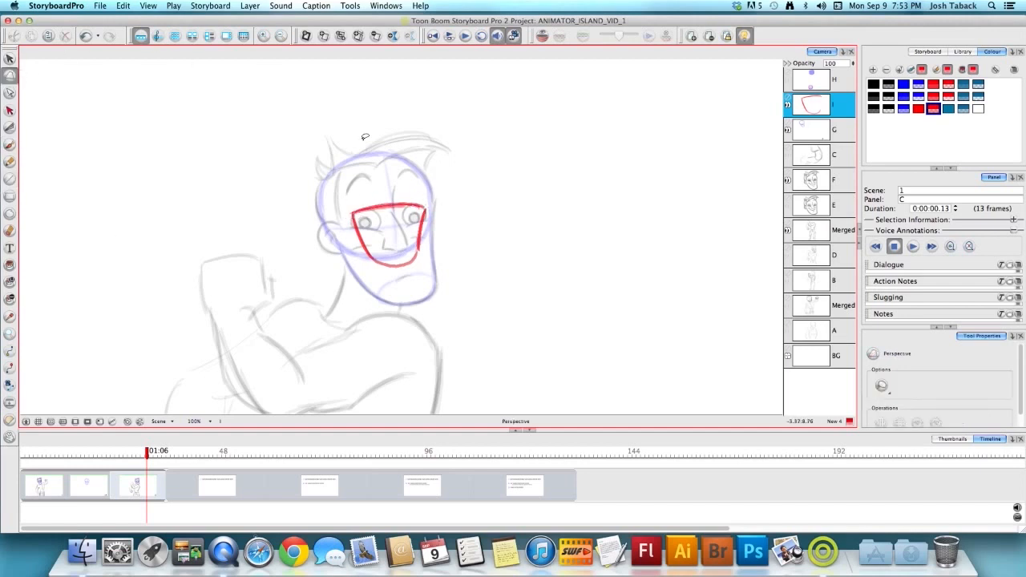
left_click_drag(366, 251, 349, 212)
left_click(491, 174)
key("alt+b")
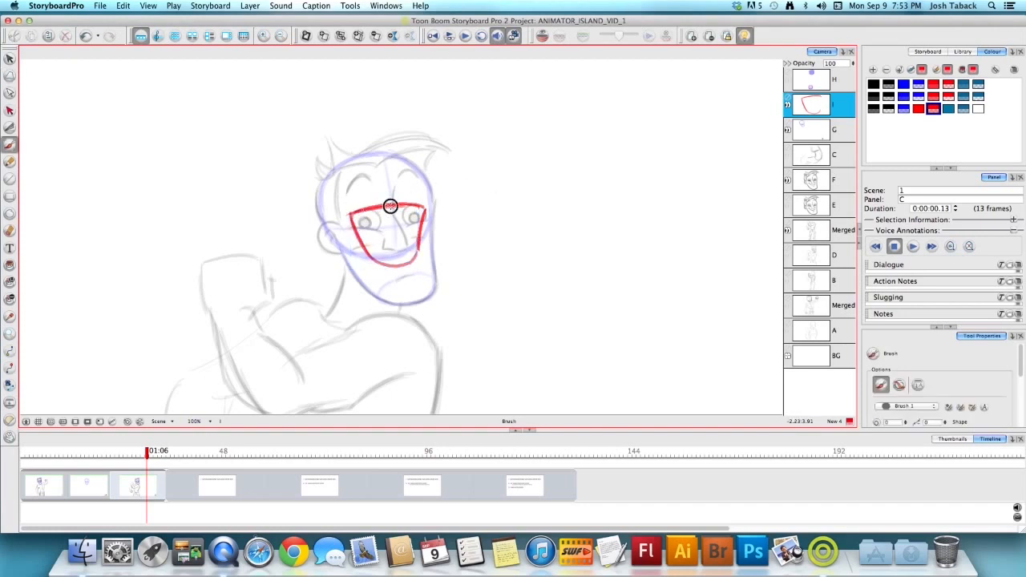
mouse_move(352, 215)
left_mouse_down()
mouse_move(380, 264)
mouse_move(363, 248)
mouse_move(396, 262)
mouse_move(369, 256)
mouse_move(395, 266)
mouse_move(412, 259)
mouse_move(427, 208)
mouse_move(400, 207)
mouse_move(428, 209)
left_mouse_up()
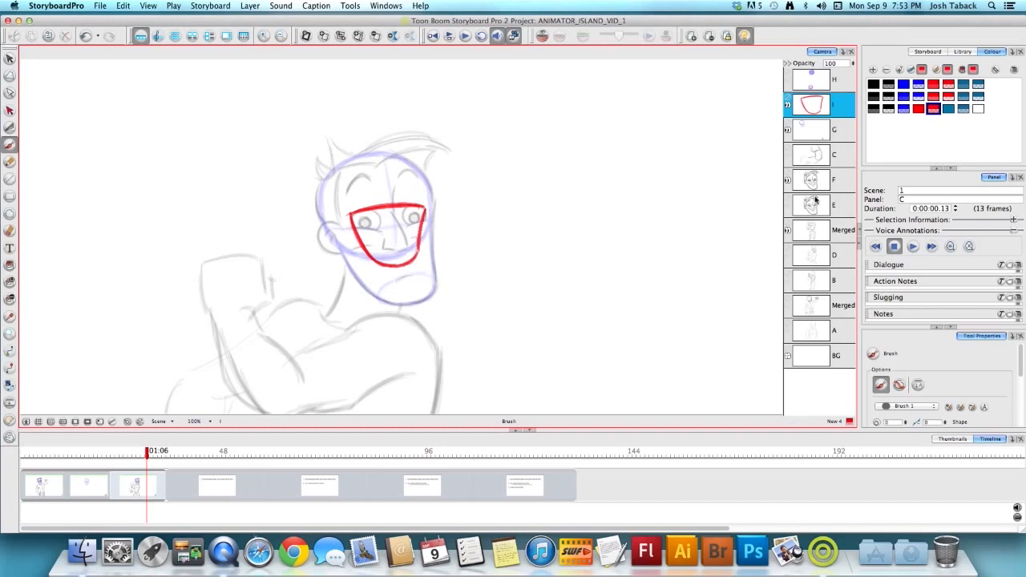
- Hide face layer F on panels 2 and 1, and check the blue head on panel 1A without the light table
left_click(788, 184)
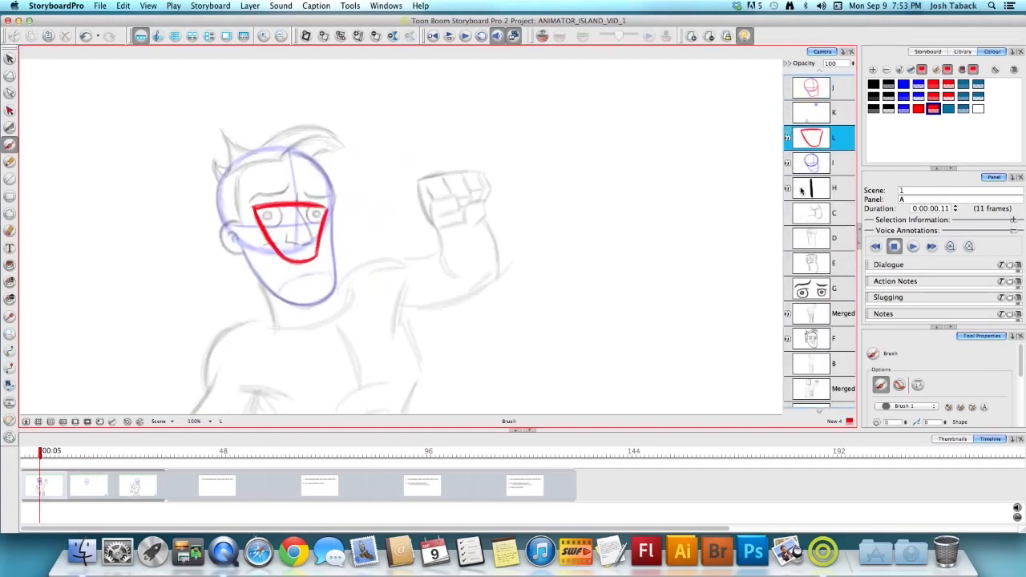
left_click(789, 338)
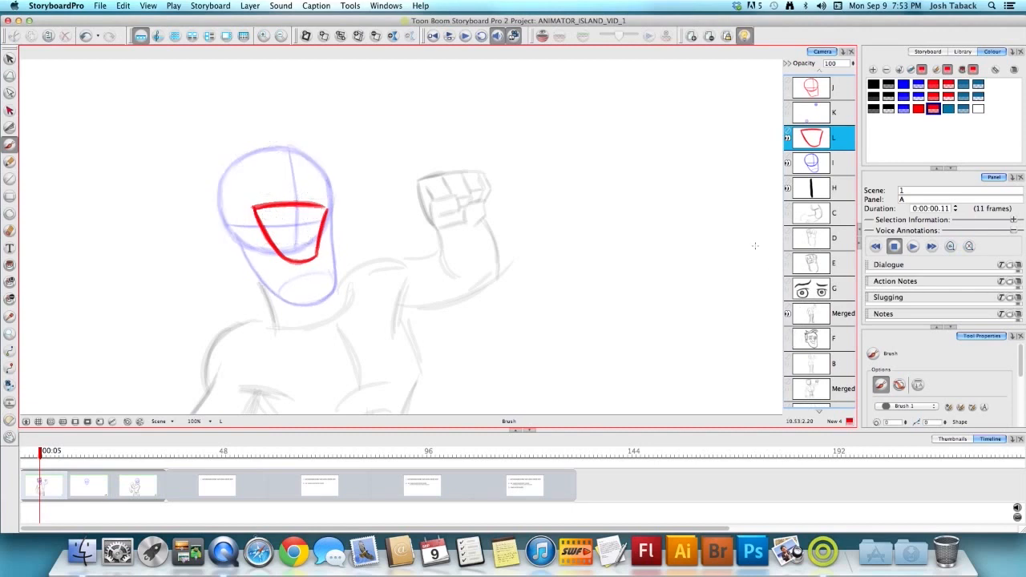
left_click(742, 36)
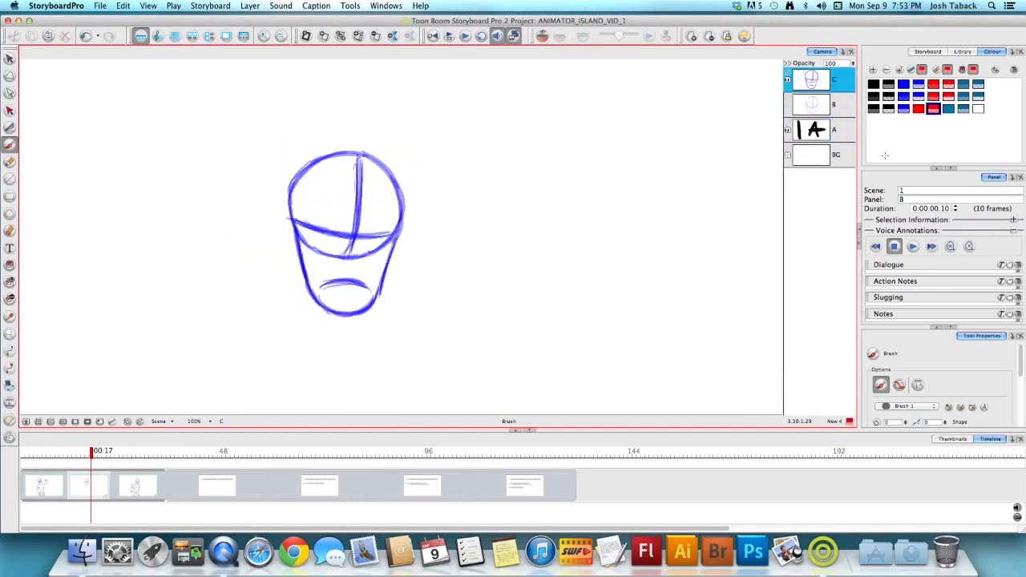
right_click(810, 216)
left_click(825, 222)
left_click(743, 36)
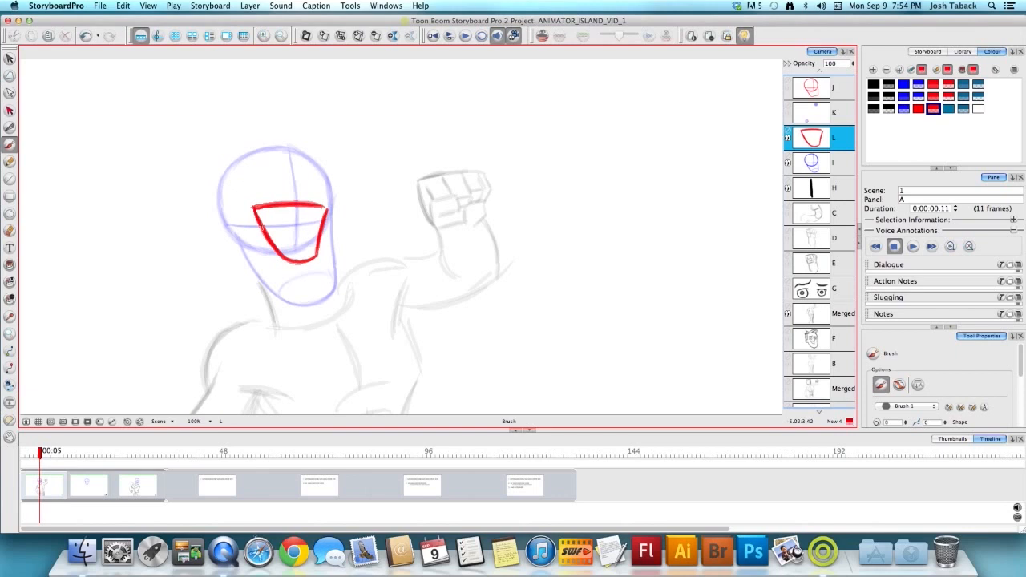
left_click(978, 84)
left_click_drag(255, 189, 252, 191)
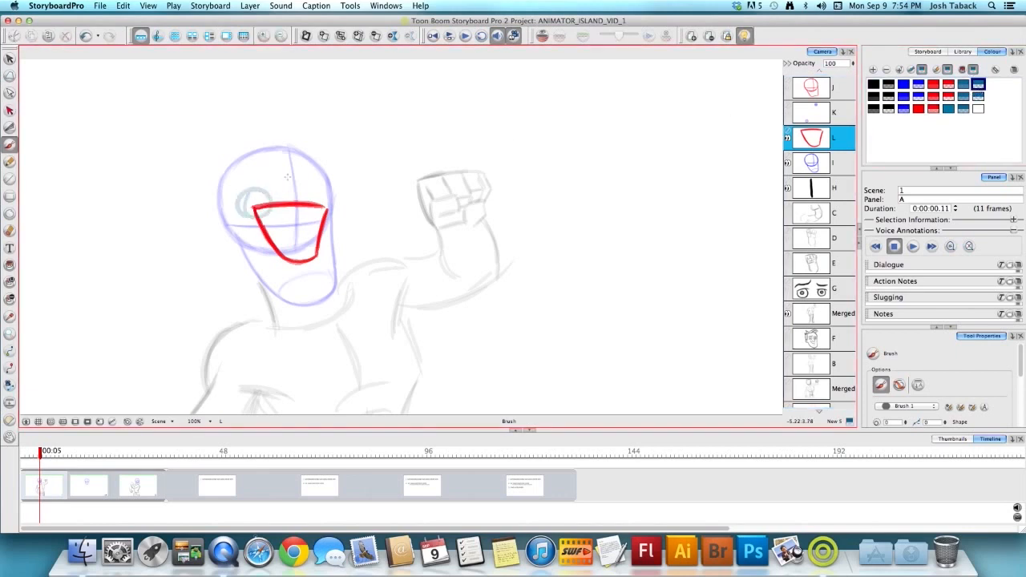
key("super+z")
- Try a teal circle and square around the upper left corner of panel 1's red mask, then undo the sketch
left_click(963, 108)
left_click_drag(245, 189, 272, 210)
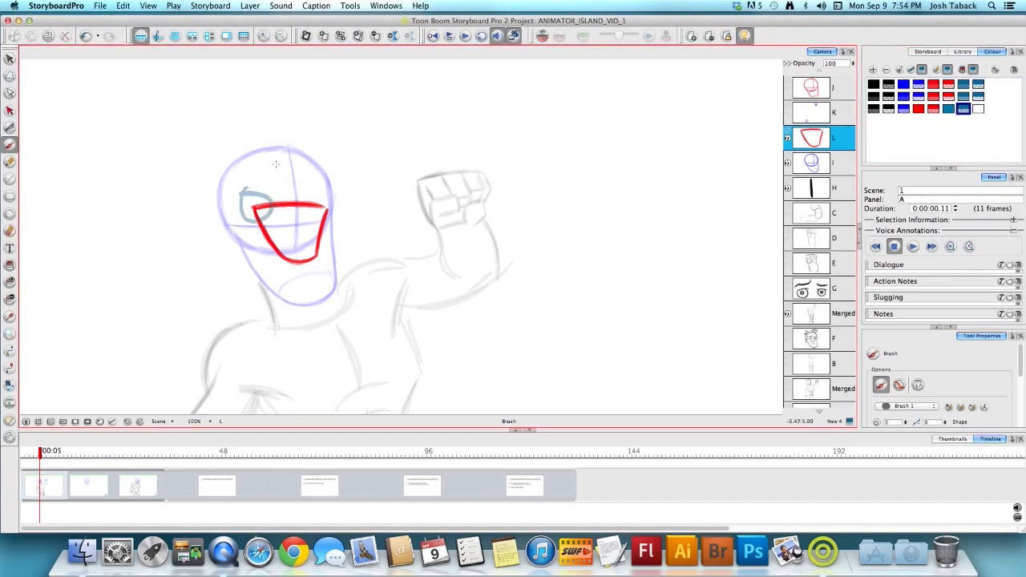
key("super+z")
- Flip between panels 1 and 1A with the red brush colour chosen to compare the masked head with the breakdown head
key("Right")
key("Left")
key("Right")
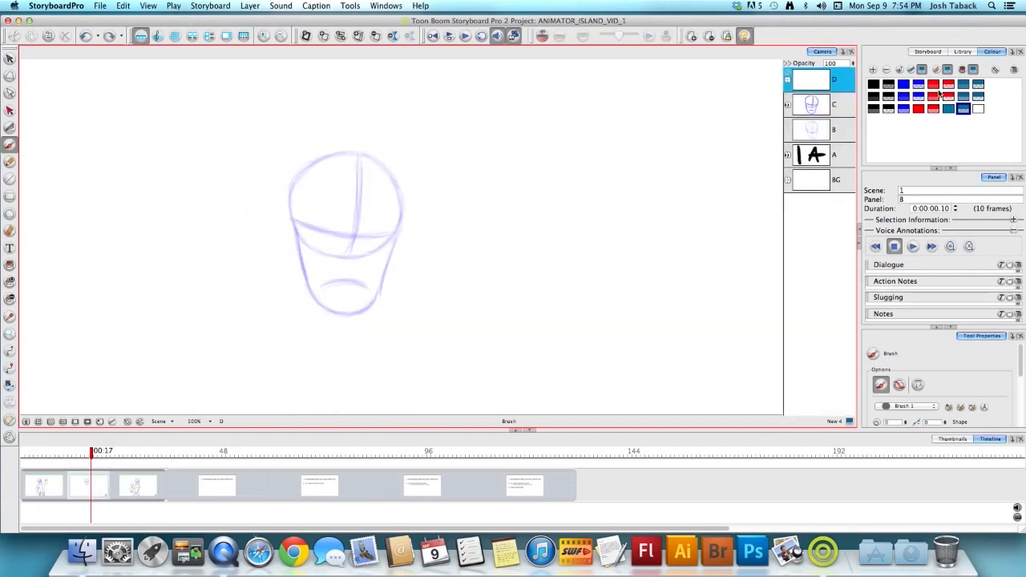
left_click(933, 108)
key("Left")
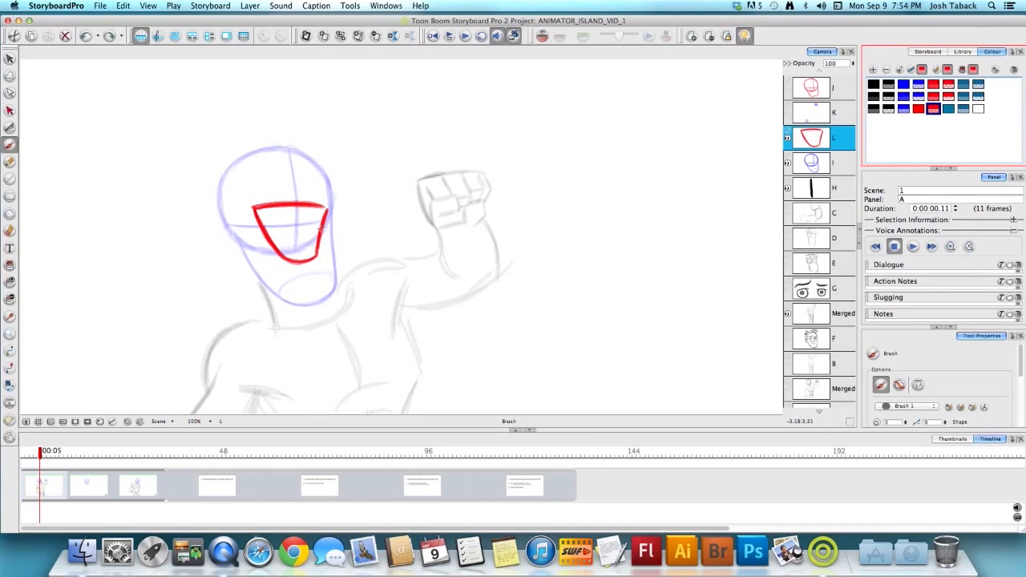
key("Right")
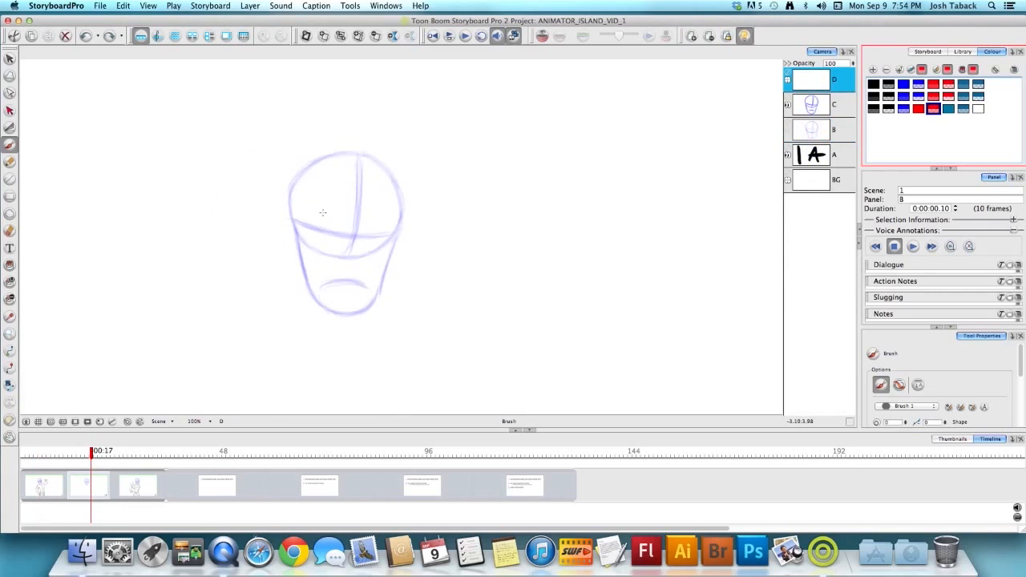
key("Left")
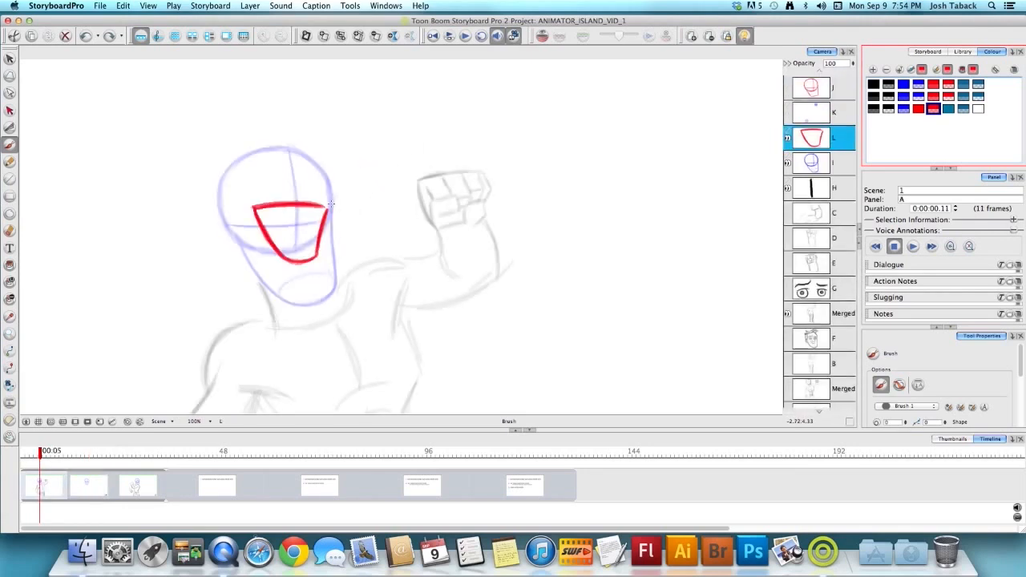
- Try a blue circle over the middle of the top line of panel 1's mask, then undo the blue strokes
left_click(903, 109)
left_click_drag(293, 183, 295, 184)
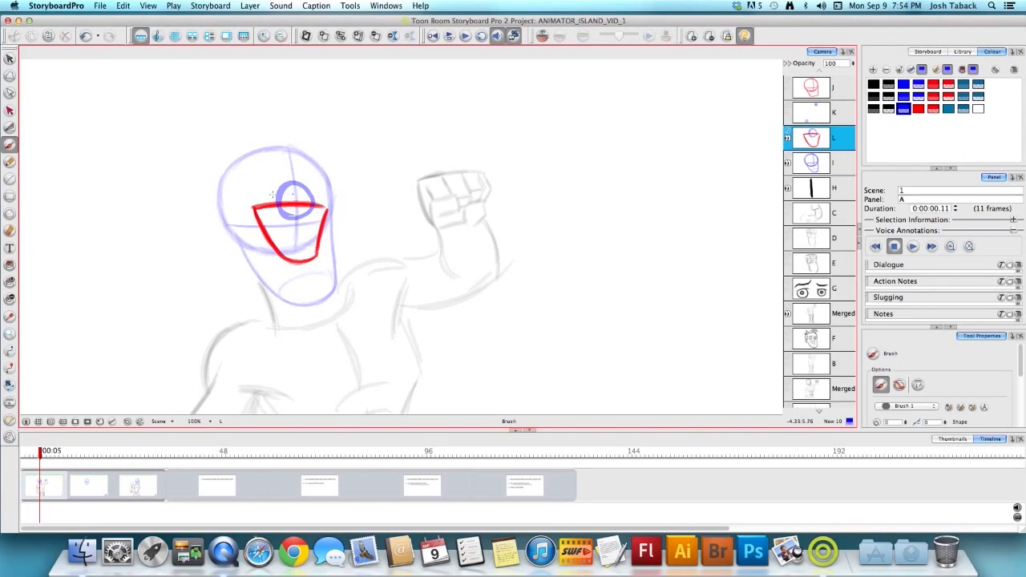
left_click_drag(326, 249, 319, 233)
key("super+z")
key("super+z")
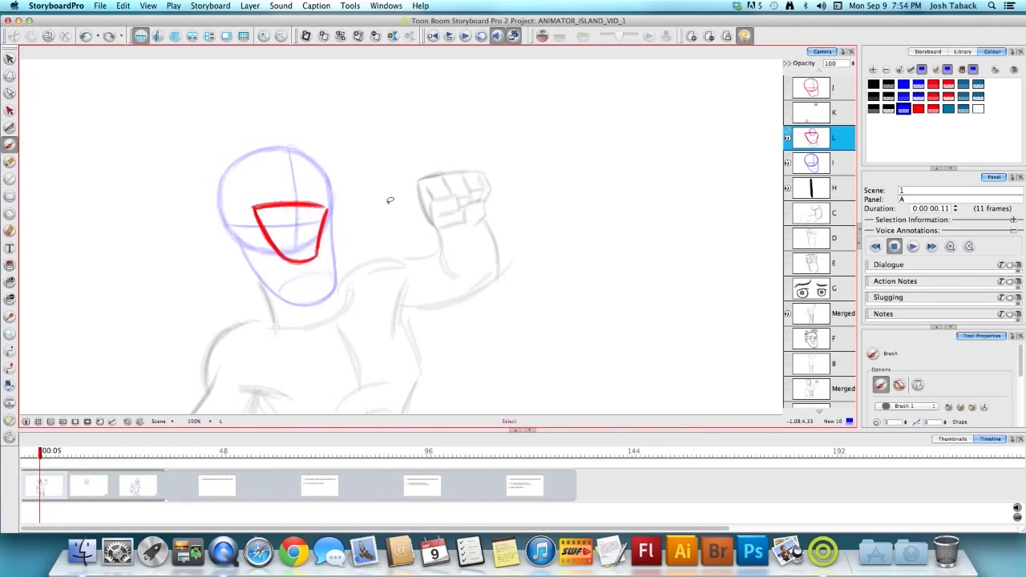
- Draw short red guide marks on layer D of panel 1A for the top and bottom of the mask
left_click(934, 108)
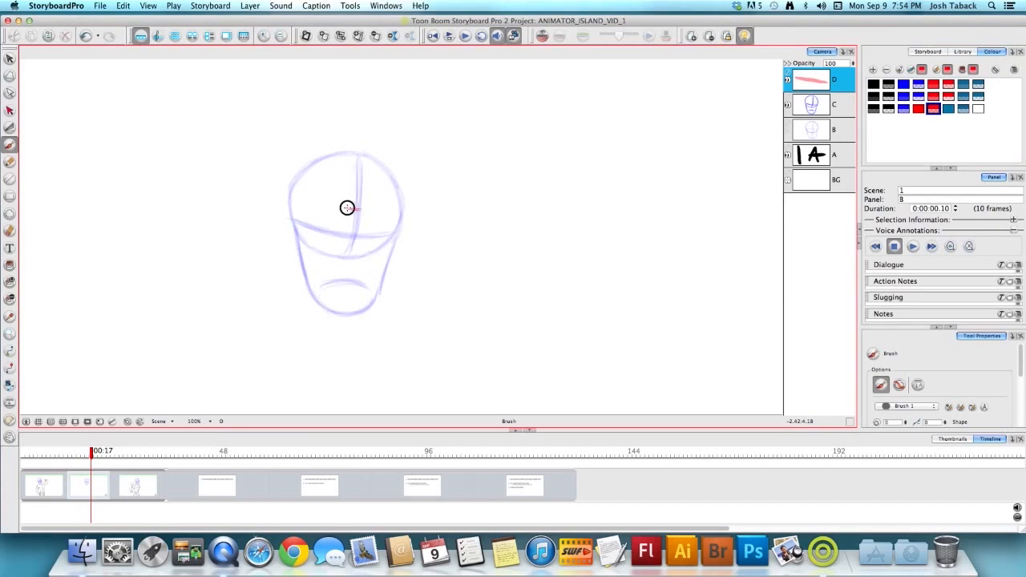
left_click_drag(348, 207, 373, 210)
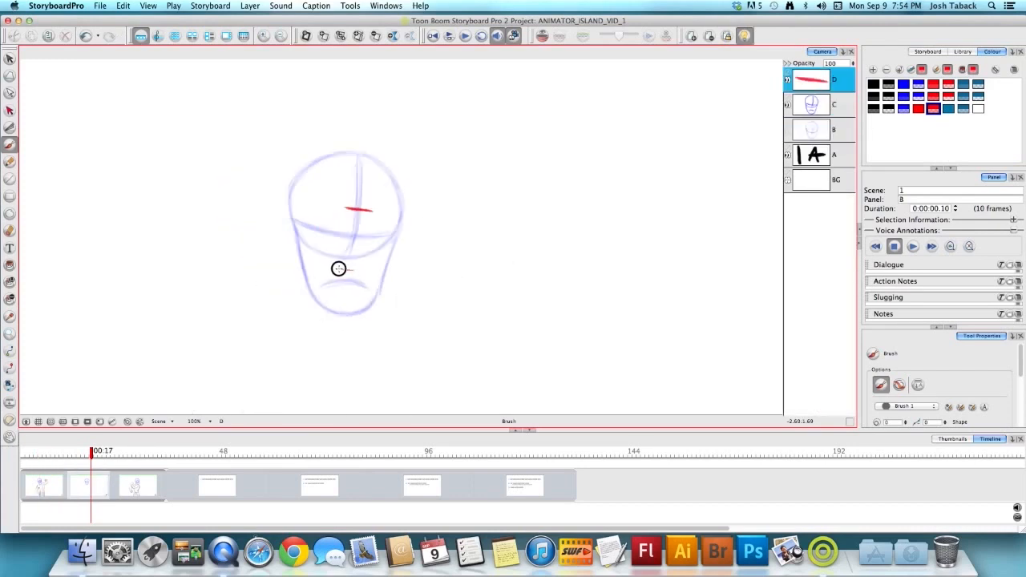
left_click_drag(336, 269, 353, 270)
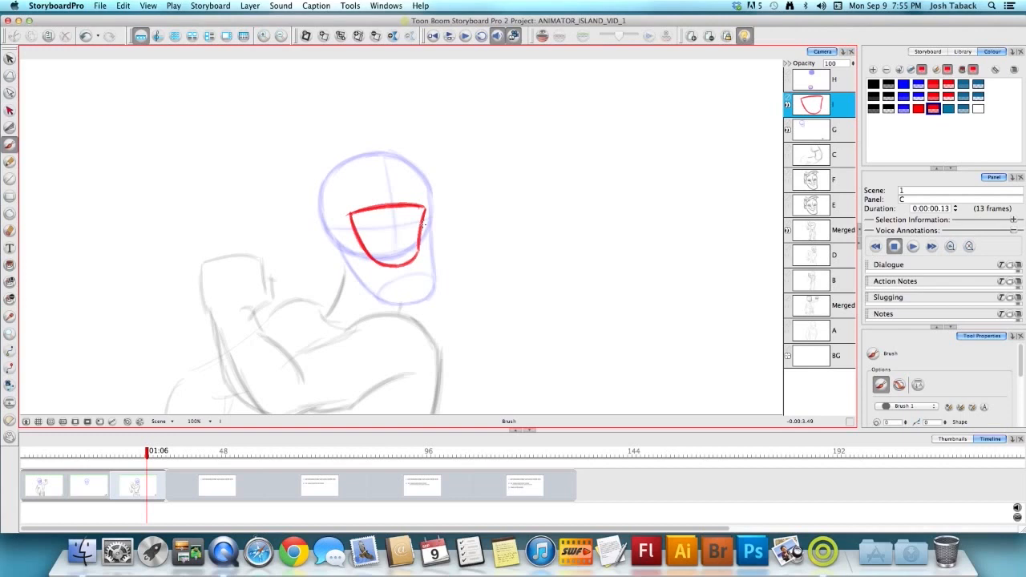
- Flip between panels 1, 1A and 2 to compare the red guide marks with the finished masks
key("Left")
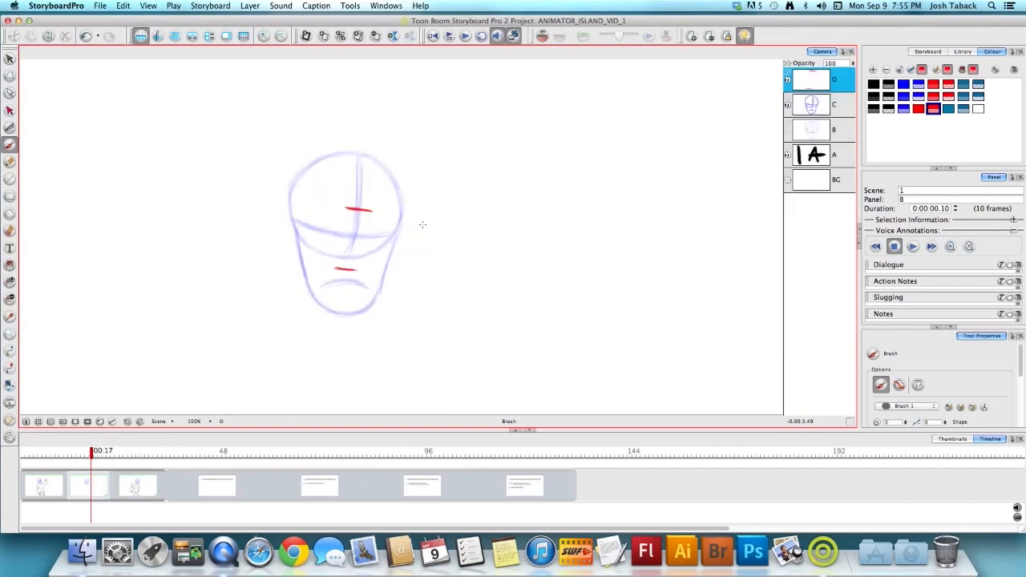
key("Left")
key("Right")
key("Left")
key("Right")
key("Left")
key("Right")
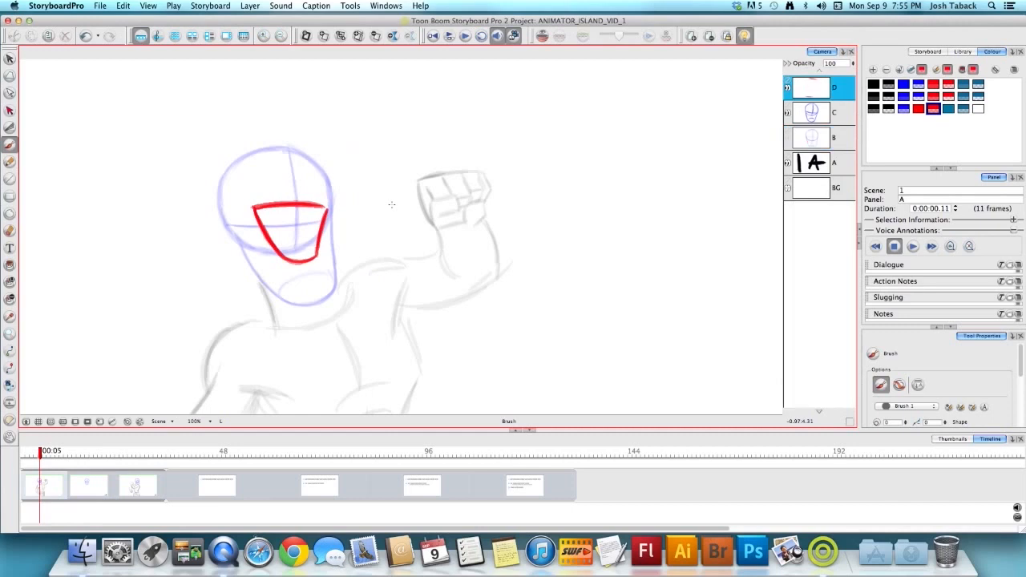
key("Left")
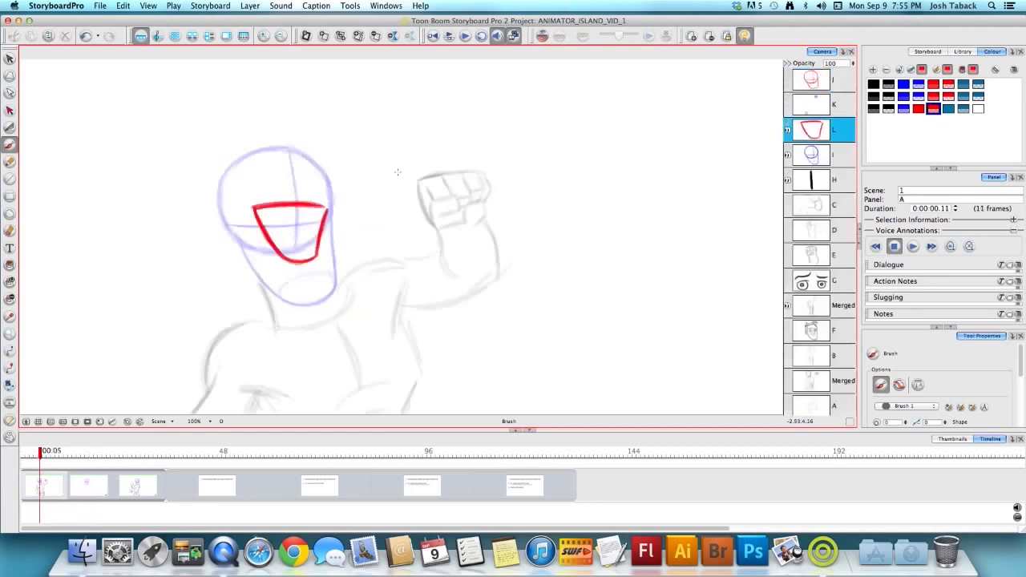
- Mark the mask's upper corner positions with short red ticks, including one at the left end of panel 1A's top line
left_click_drag(251, 203, 252, 210)
mouse_move(329, 192)
left_mouse_down()
mouse_move(328, 224)
mouse_move(347, 215)
left_mouse_up()
left_click_drag(425, 192, 425, 217)
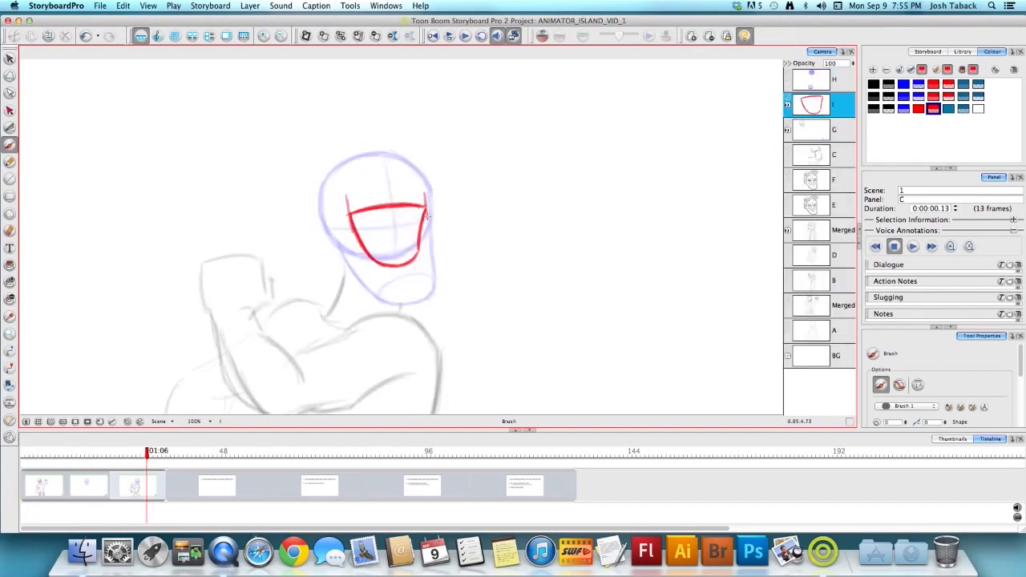
key("Right")
key("Left")
key("Left")
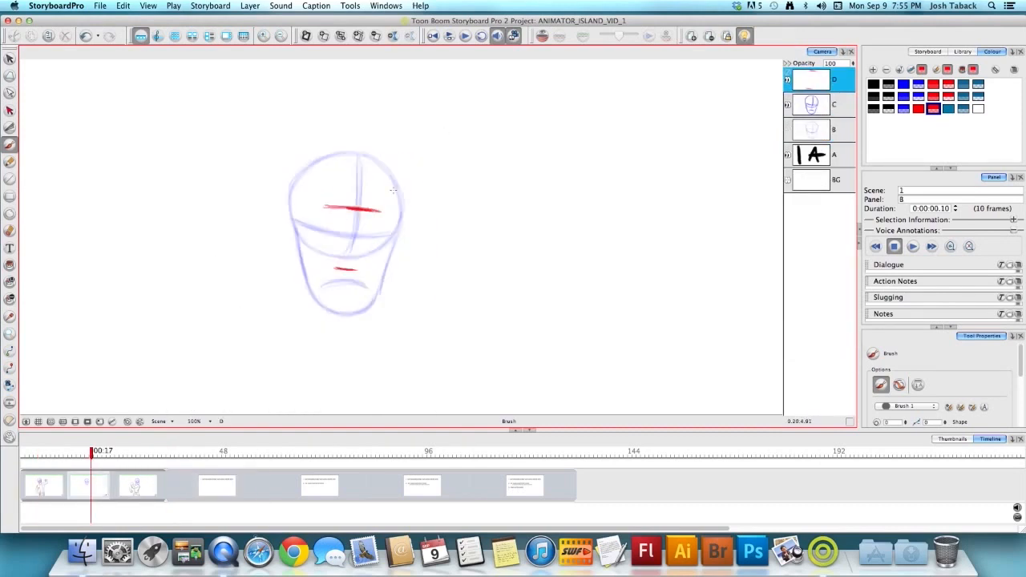
left_click_drag(318, 198, 319, 209)
- Flip repeatedly through the neighbouring panels to check the top line and corner mark on panel 1A
key("Right")
key("Left")
key("Right")
key("Left")
key("Right")
key("Left")
key("Right")
key("Right")
key("Left")
key("Right")
key("Left")
- Check the blue head on layer C with and without the light table, then return to layer D
left_click(547, 36)
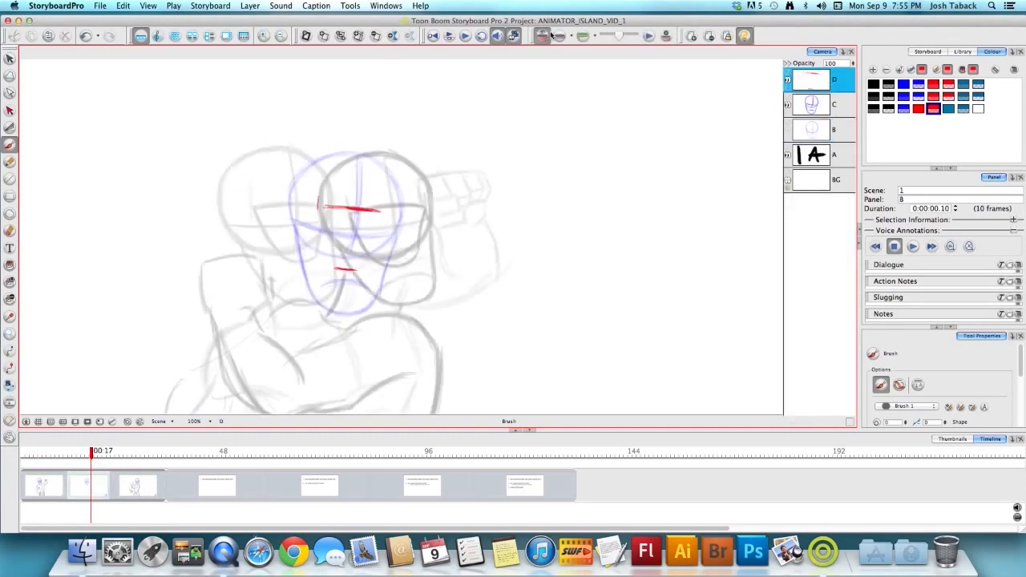
left_click(830, 109)
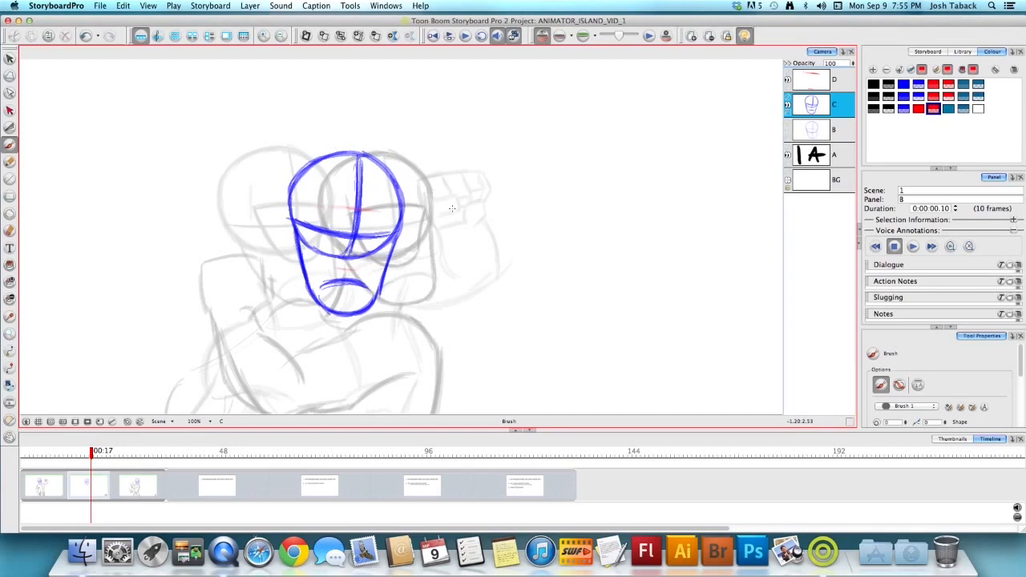
left_click(547, 35)
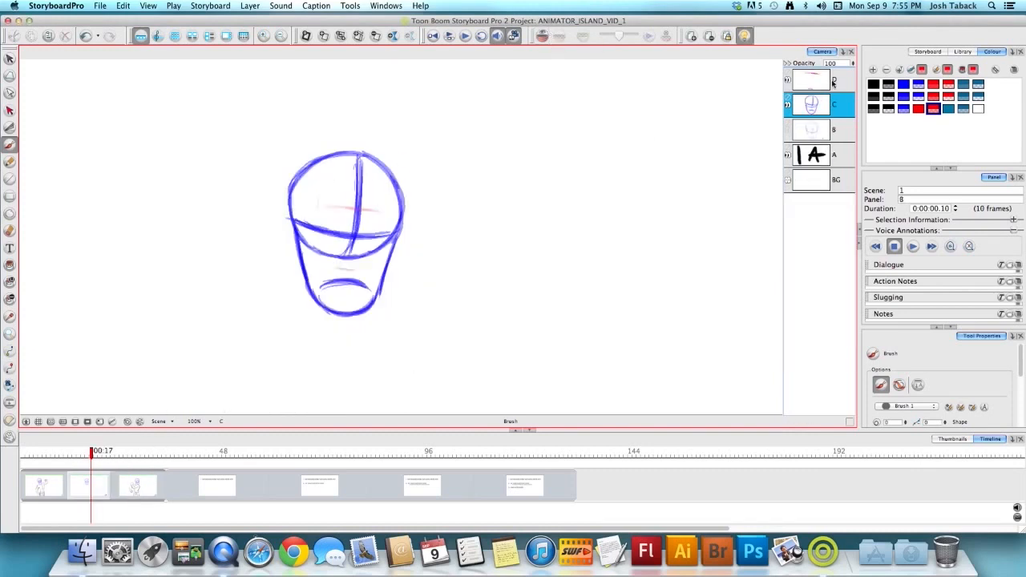
left_click(834, 84)
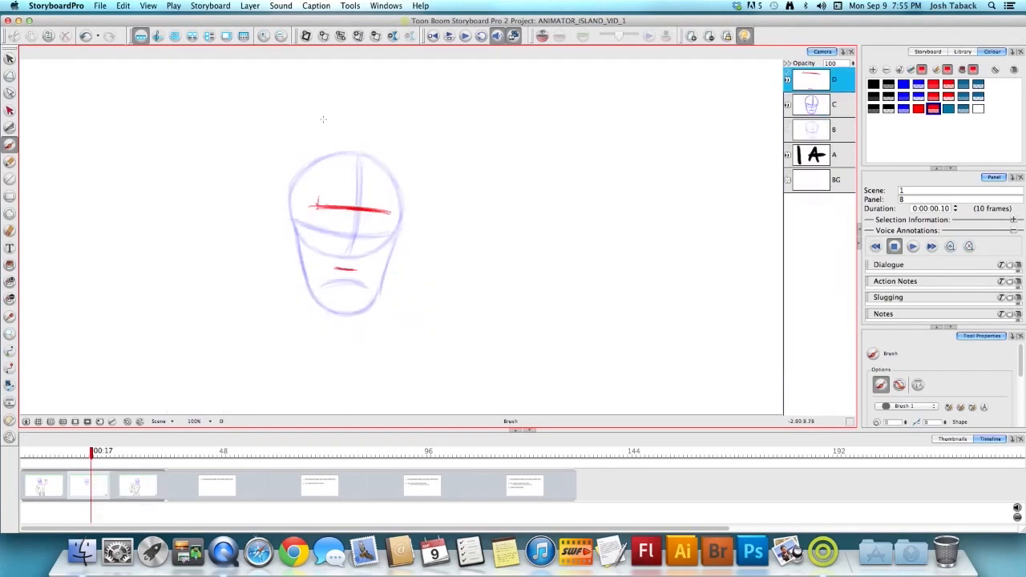
- Extend panel 1A's red top line, then delete it along with the stray red dot beside the head
left_click_drag(320, 206, 390, 216)
key("alt+s")
left_click_drag(388, 164, 305, 220)
key("Delete")
key("alt+b")
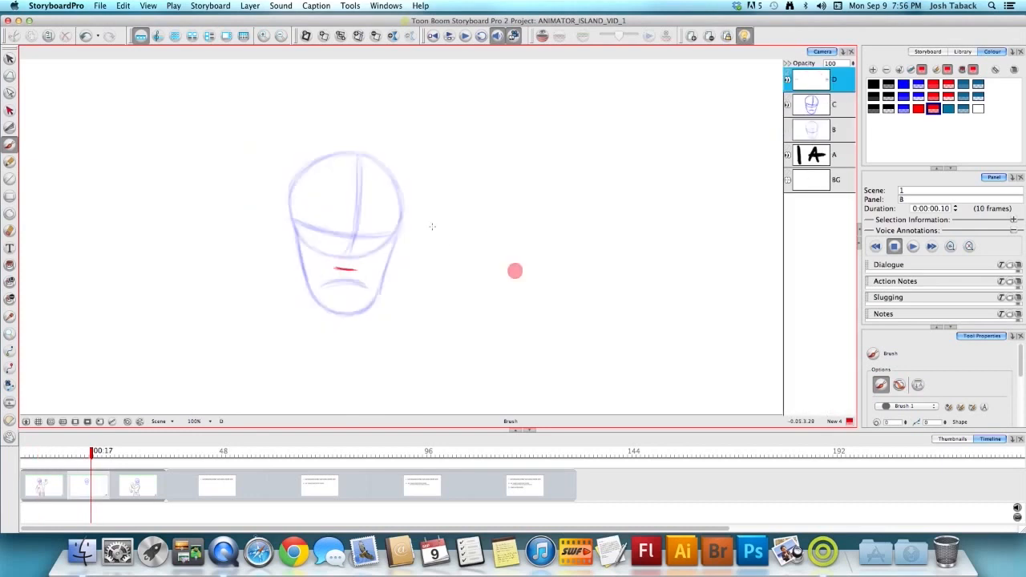
key("alt+s")
left_click_drag(487, 253, 529, 282)
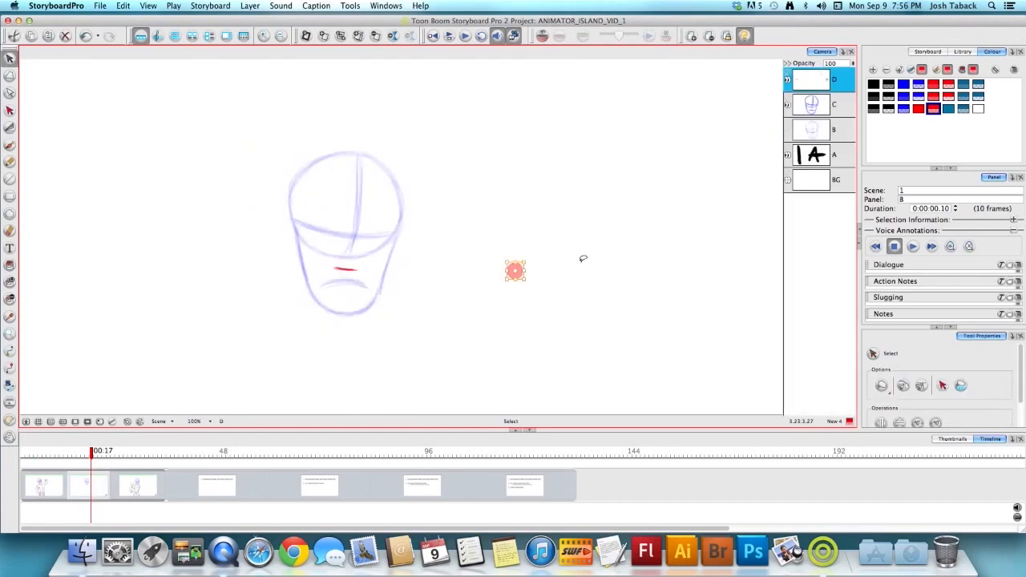
key("Delete")
key("alt+b")
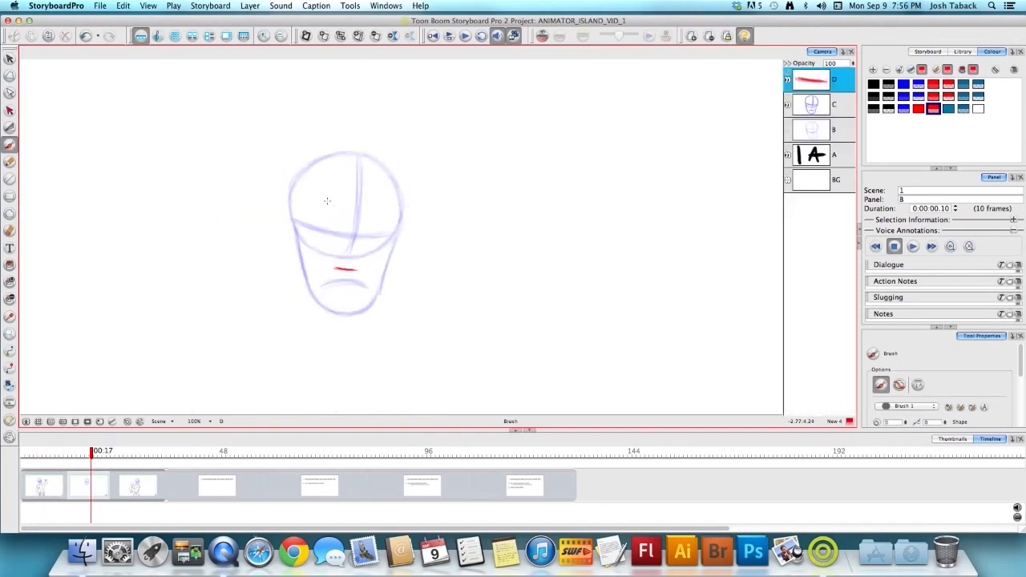
- Try a replacement red top line for panel 1A's mask, then delete it
mouse_move(365, 204)
left_mouse_down()
mouse_move(390, 207)
mouse_move(318, 198)
mouse_move(392, 206)
left_mouse_up()
key("alt+s")
left_click(385, 206)
key("Delete")
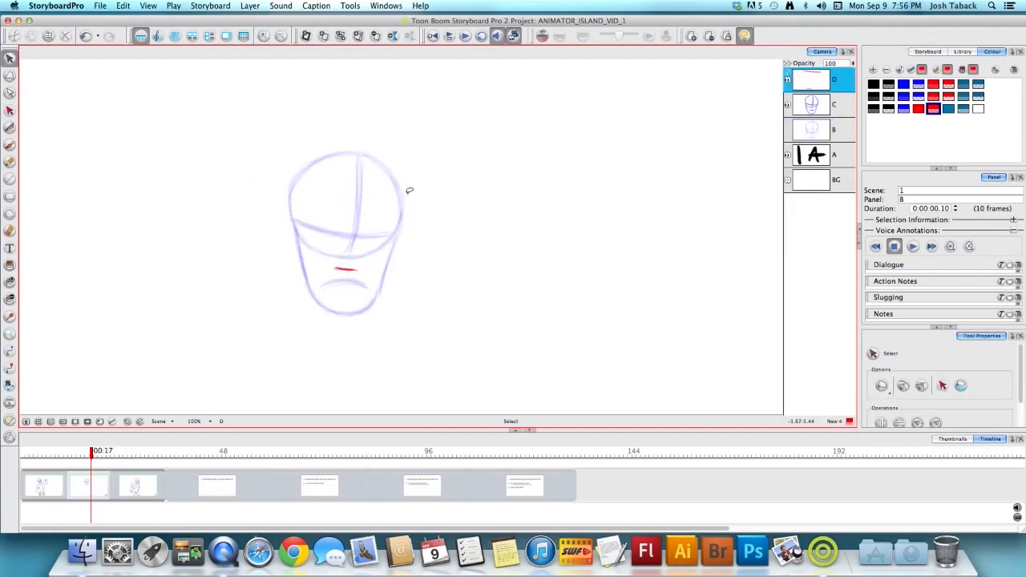
- Draw a curved red top line across panel 1A's head, sloping down to the right, and move it slightly lower
key("alt+b")
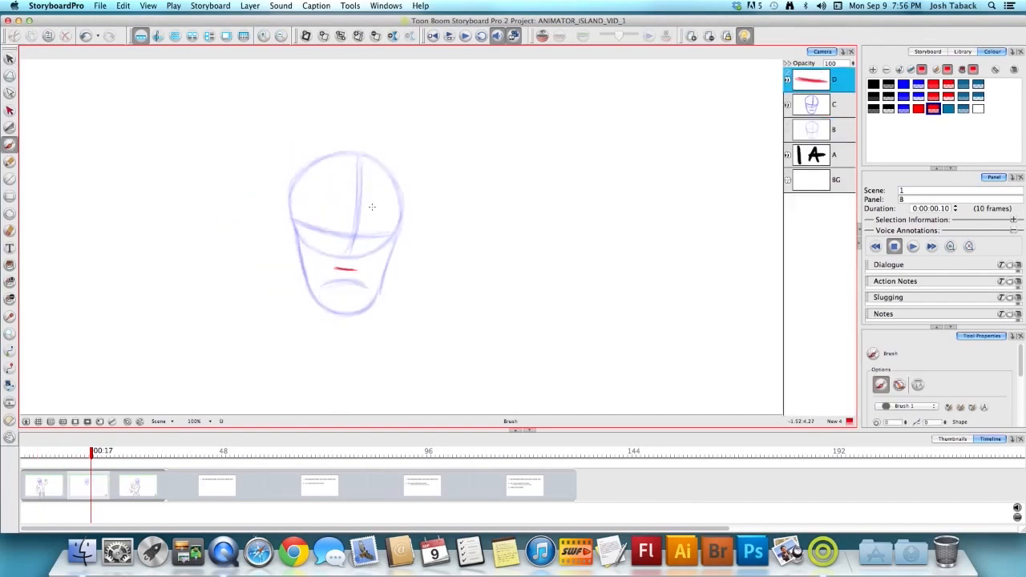
left_click_drag(320, 202, 392, 212)
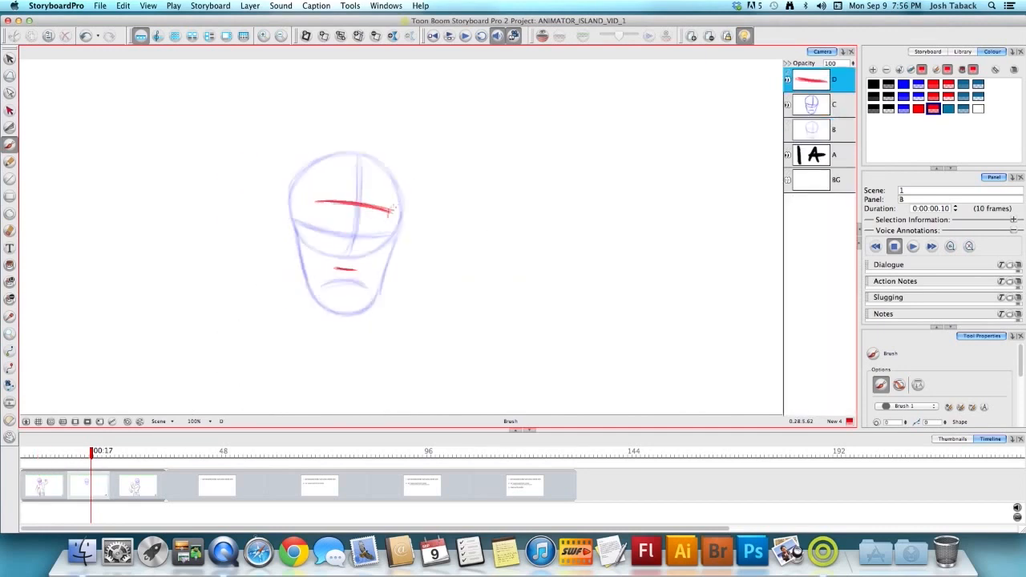
key("alt+s")
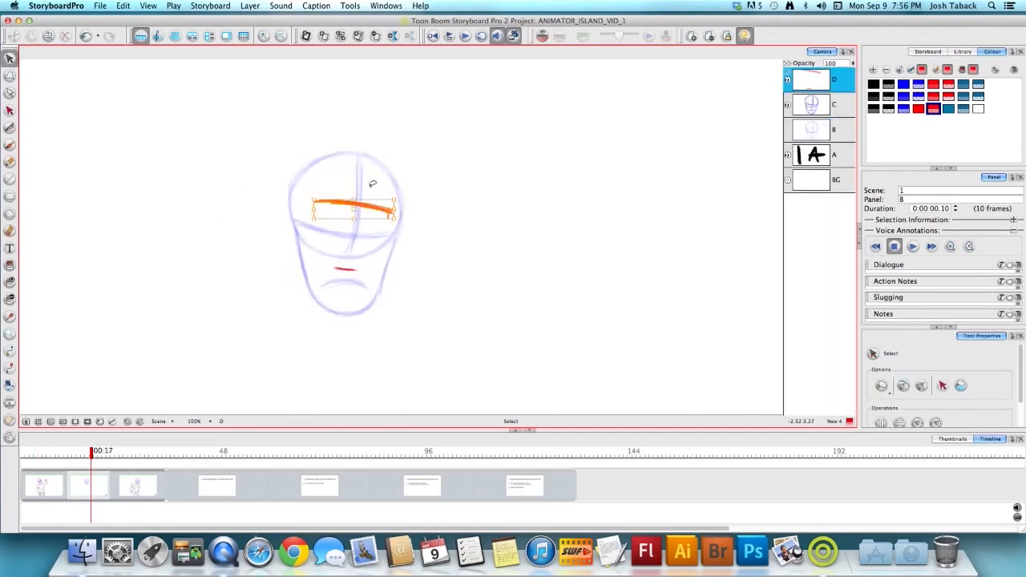
left_click_drag(373, 208, 372, 214)
left_click(436, 212)
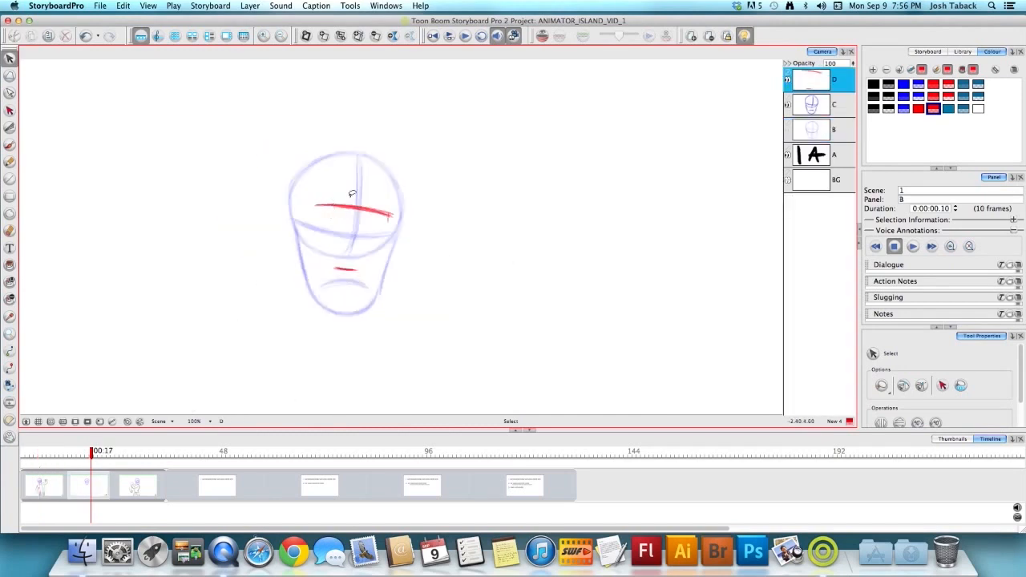
- Thicken panel 1A's red top line and tilt it slightly so that its left end sits higher
key("alt+b")
left_click_drag(317, 205, 388, 215)
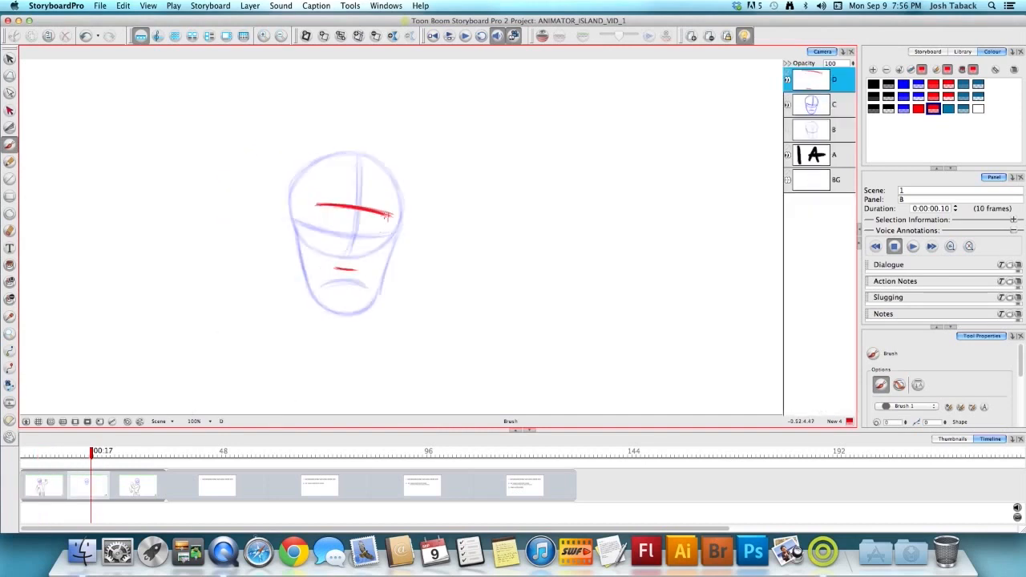
key("alt+s")
left_click(321, 206)
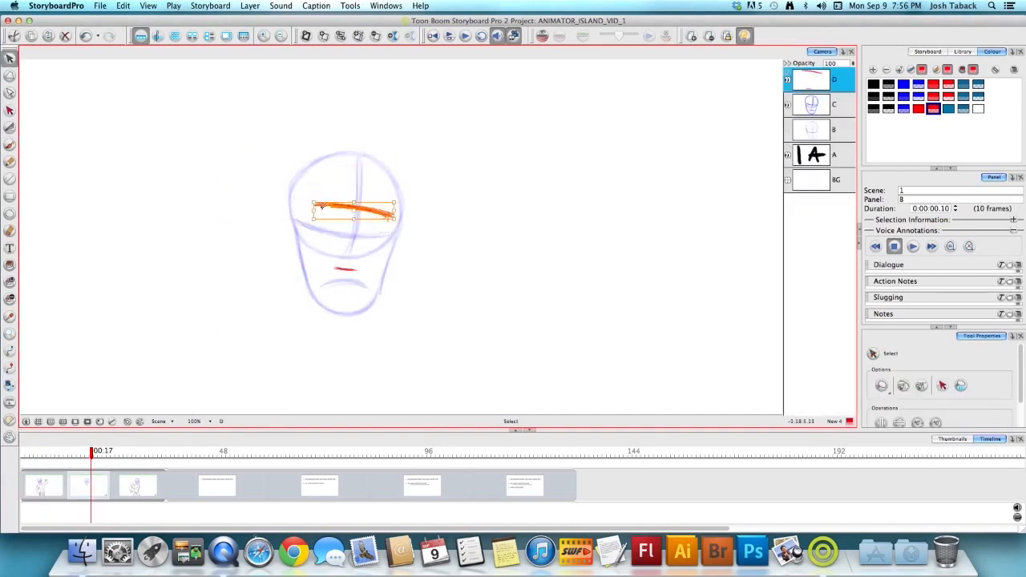
left_click_drag(312, 217, 313, 213)
left_click(427, 226)
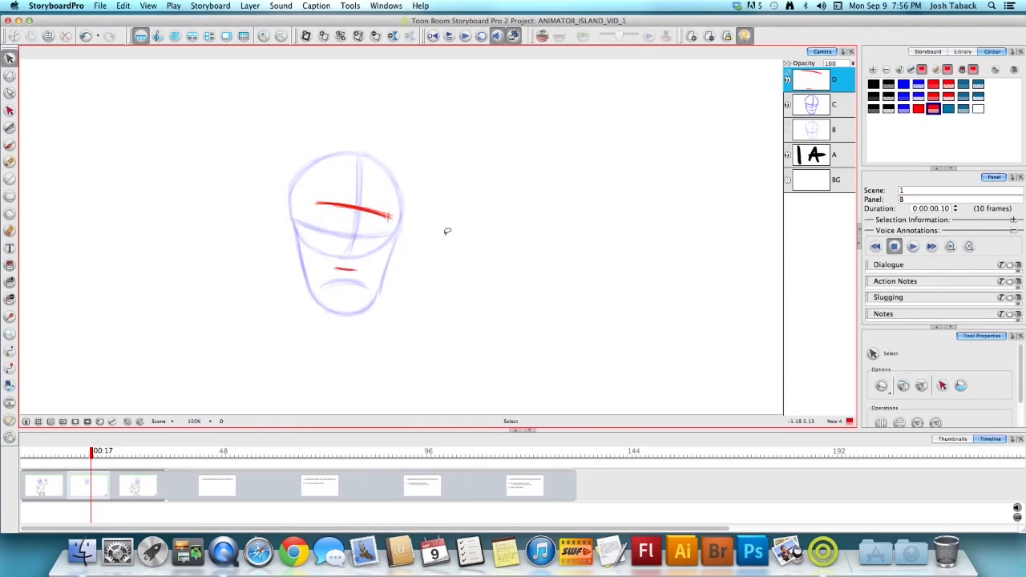
- Draw the slanted sides of panel 1A's red mask and close them with a thickened, rounded bottom
key("alt+b")
left_click_drag(387, 219, 366, 262)
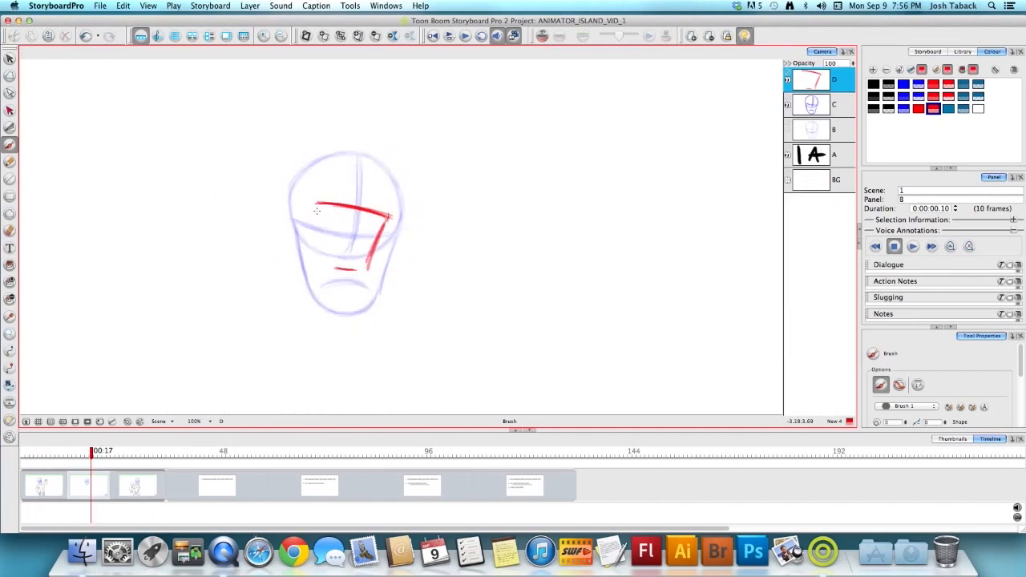
left_click_drag(321, 245, 316, 207)
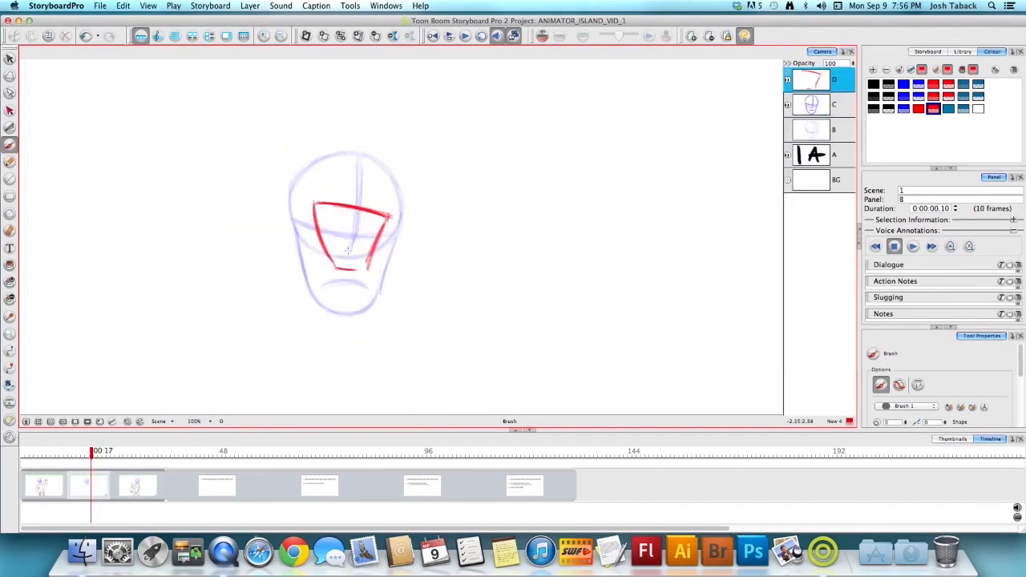
mouse_move(323, 241)
left_mouse_down()
mouse_move(354, 268)
mouse_move(372, 252)
mouse_move(332, 262)
mouse_move(363, 266)
mouse_move(388, 217)
left_mouse_up()
left_click_drag(369, 262, 367, 263)
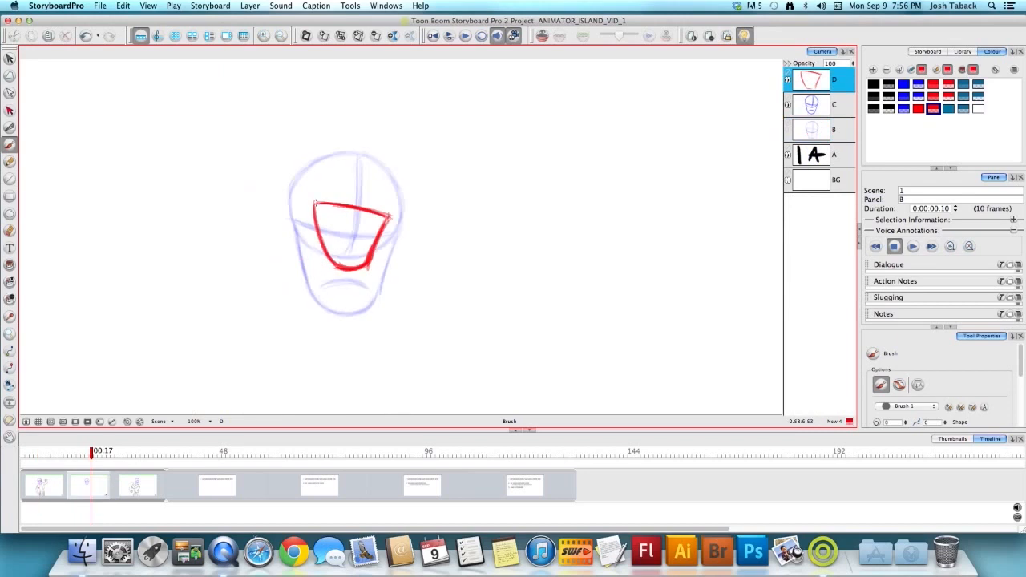
- Thicken the top line of panel 1A's red mask and lower its upper left corner slightly with the Perspective tool
left_click_drag(315, 203, 390, 215)
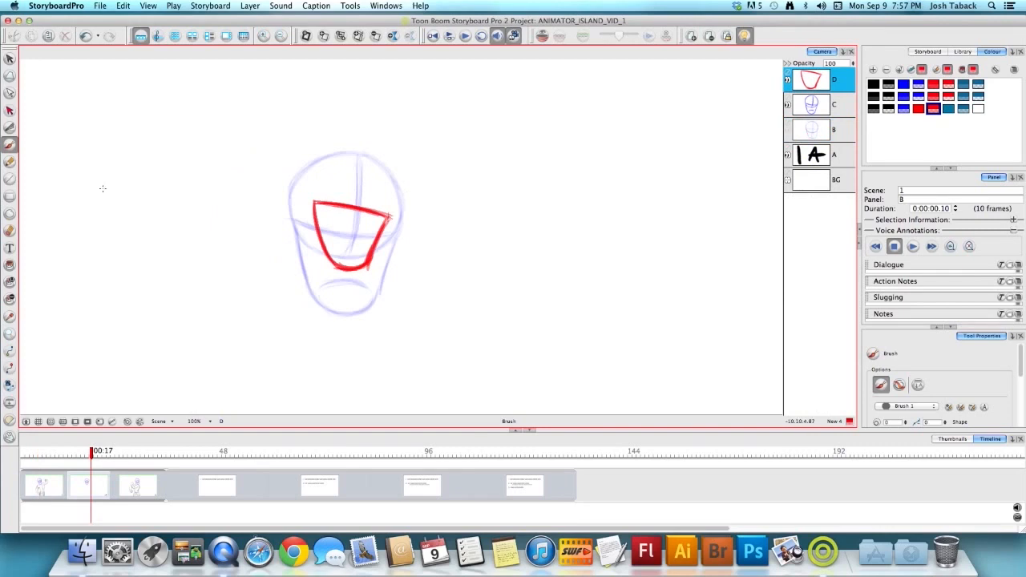
left_click_drag(313, 203, 389, 215)
left_click(10, 76)
mouse_move(359, 186)
left_mouse_down()
mouse_move(327, 171)
mouse_move(313, 206)
left_mouse_up()
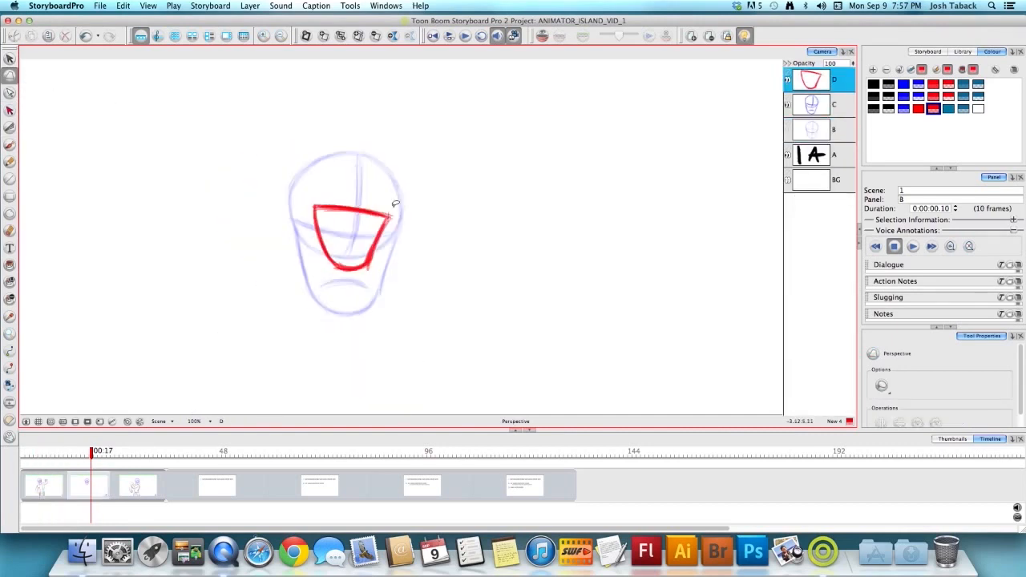
left_click_drag(394, 203, 403, 201)
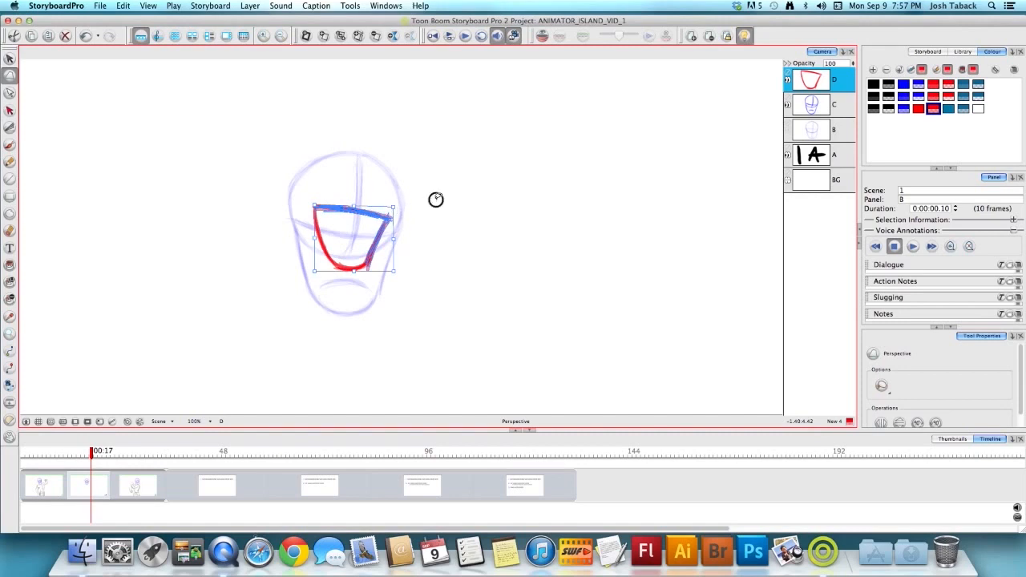
left_click(435, 199)
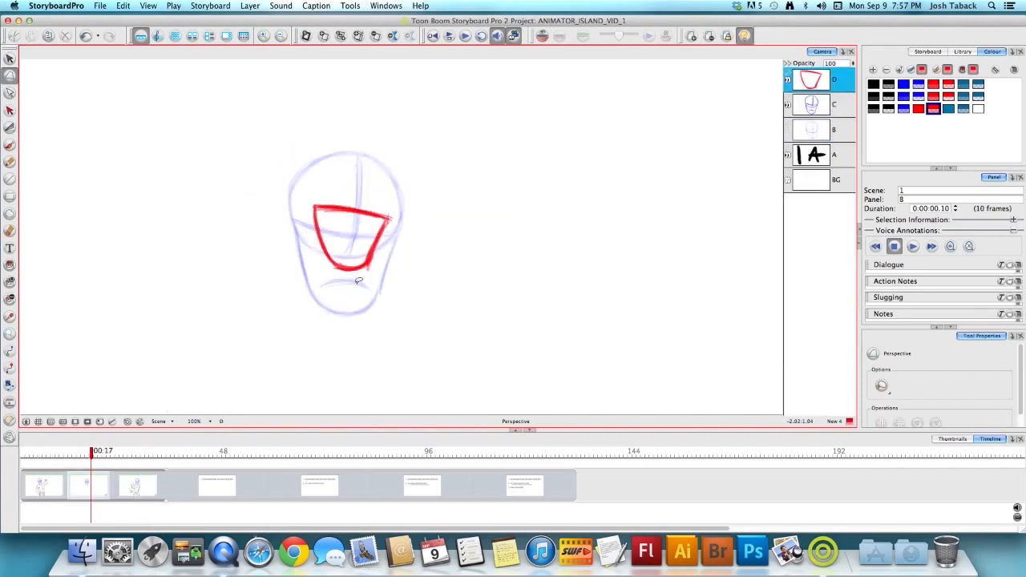
left_click_drag(359, 281, 351, 276)
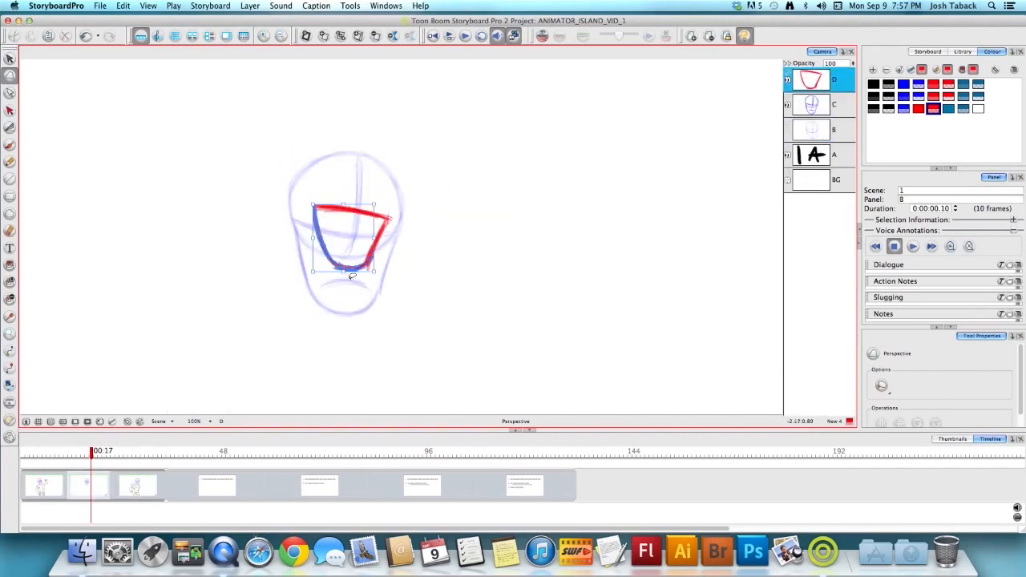
left_click(460, 273)
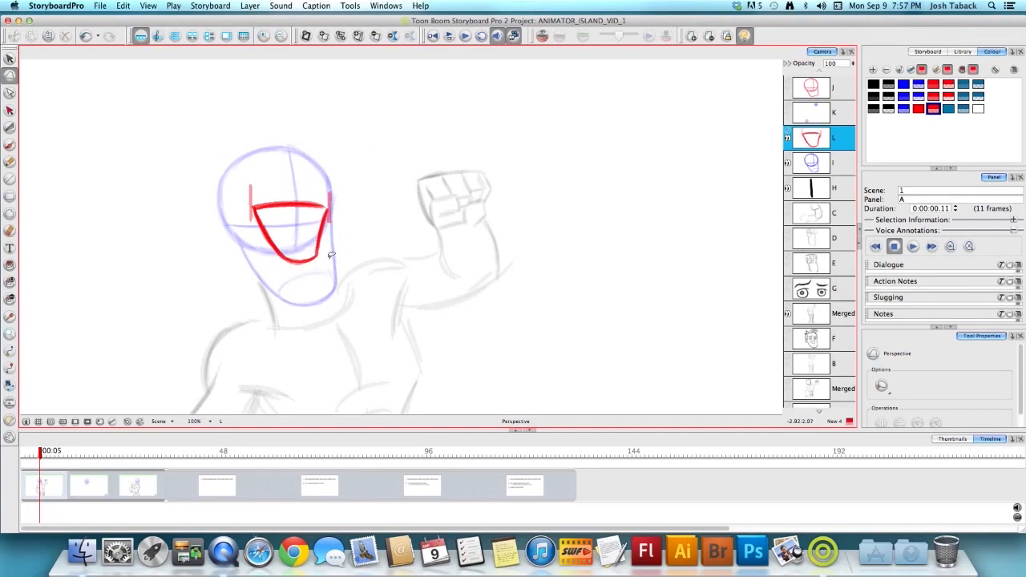
- Flip between panels 1, 1A and 2 to compare the shape and placement of their red masks
key("Right")
key("Right")
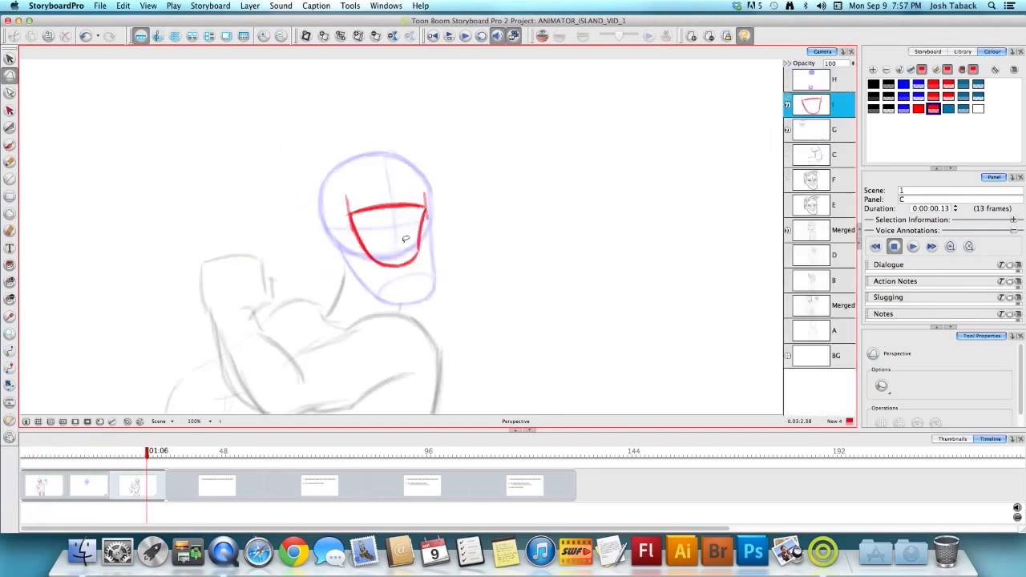
key("Left")
key("Left")
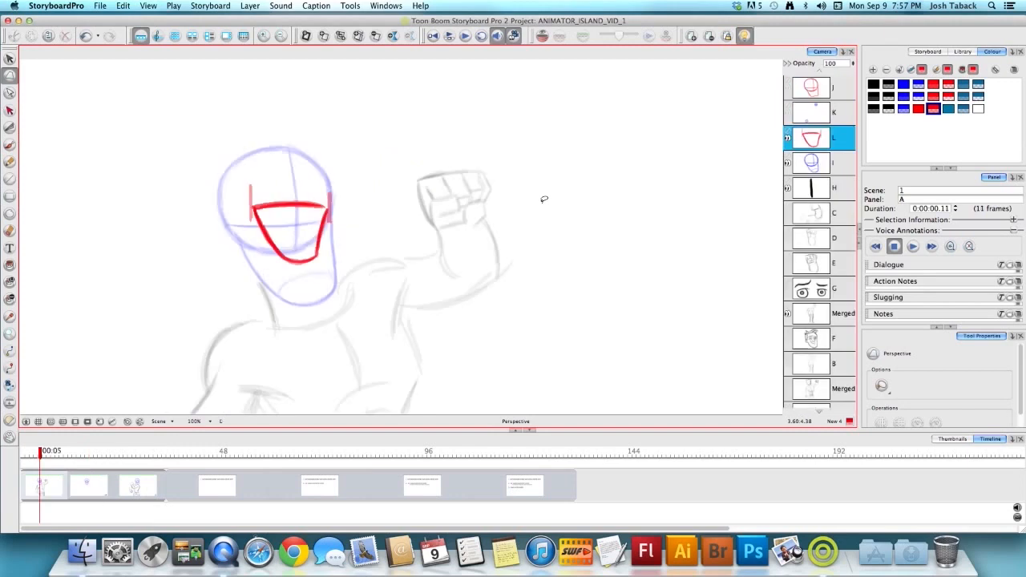
key("Right")
key("Right")
key("Left")
key("Left")
key("Right")
key("Right")
key("Left")
- Nudge the lower end of the right side of panel 1A's red mask slightly outward with the Perspective tool
left_click(385, 235)
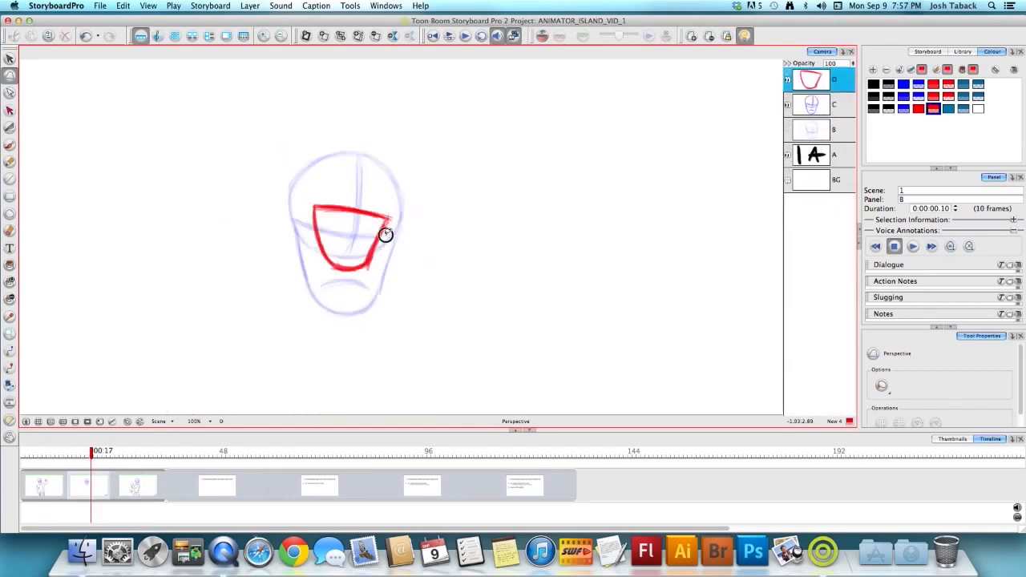
left_click_drag(391, 271, 398, 276)
left_click(433, 264)
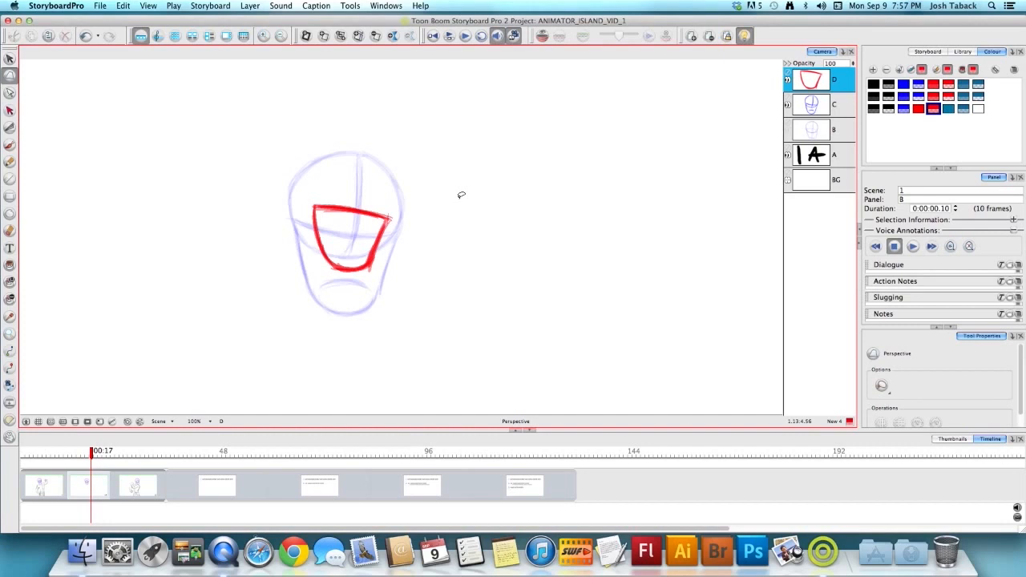
- Add a new layer above panel 1A's rough mask and retrace the red mask on it with cleaner Brush lines
key("alt+s")
mouse_move(357, 154)
left_mouse_down()
mouse_move(458, 280)
mouse_move(362, 125)
left_mouse_up()
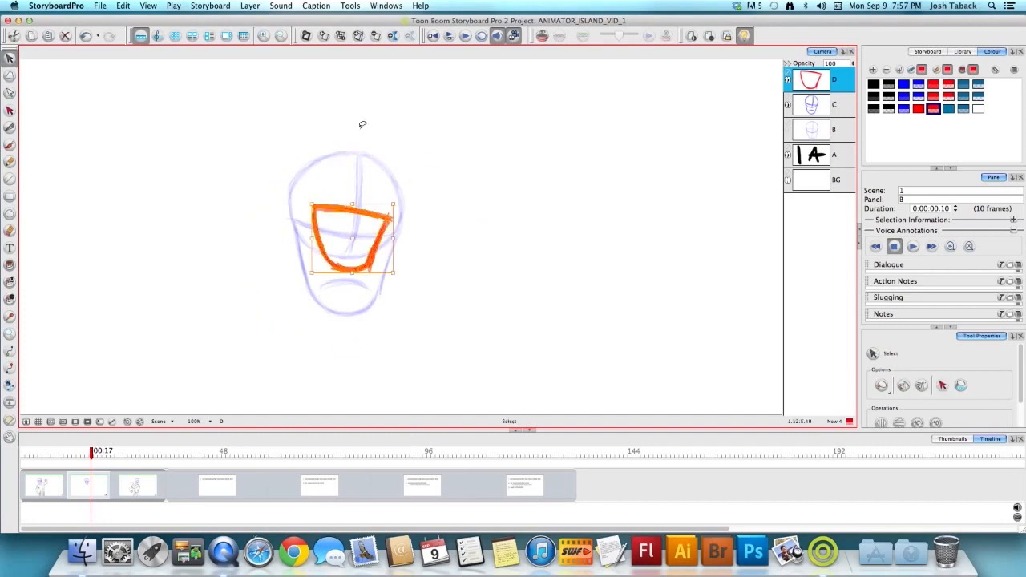
right_click(818, 254)
left_click(824, 263)
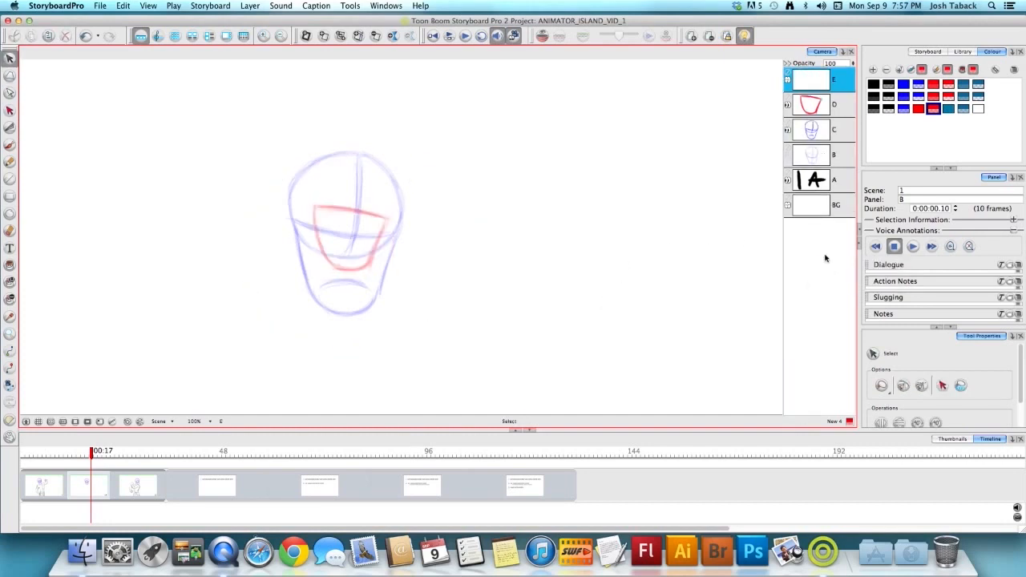
key("alt+b")
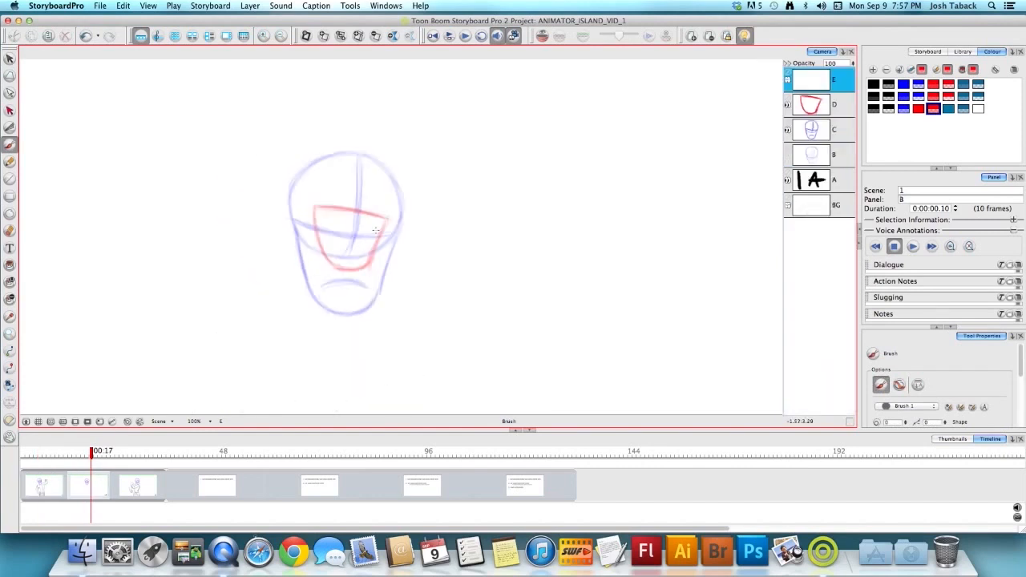
left_click_drag(387, 219, 374, 258)
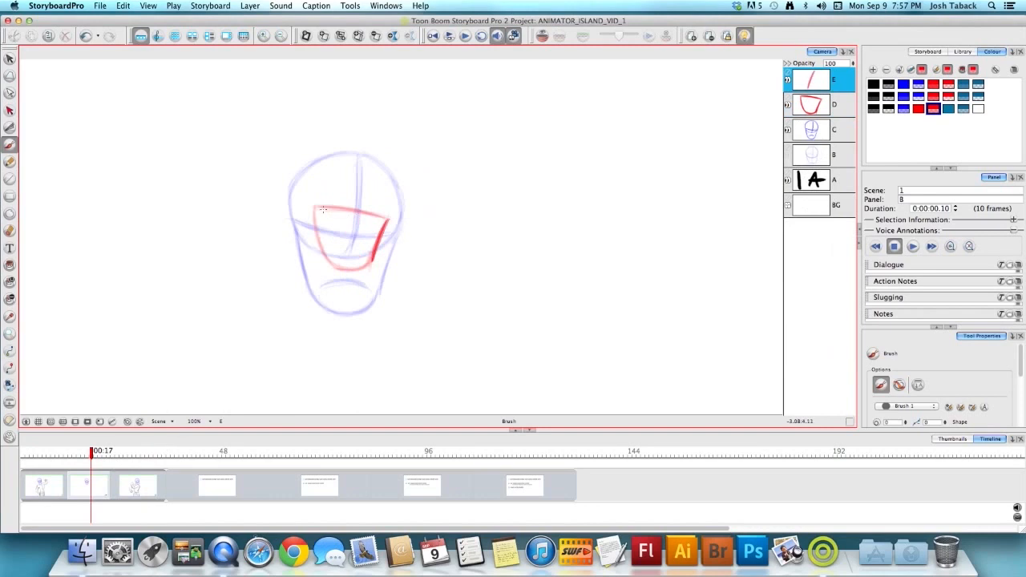
mouse_move(322, 209)
left_mouse_down()
mouse_move(388, 220)
mouse_move(310, 208)
mouse_move(391, 218)
left_mouse_up()
left_click_drag(315, 213, 329, 255)
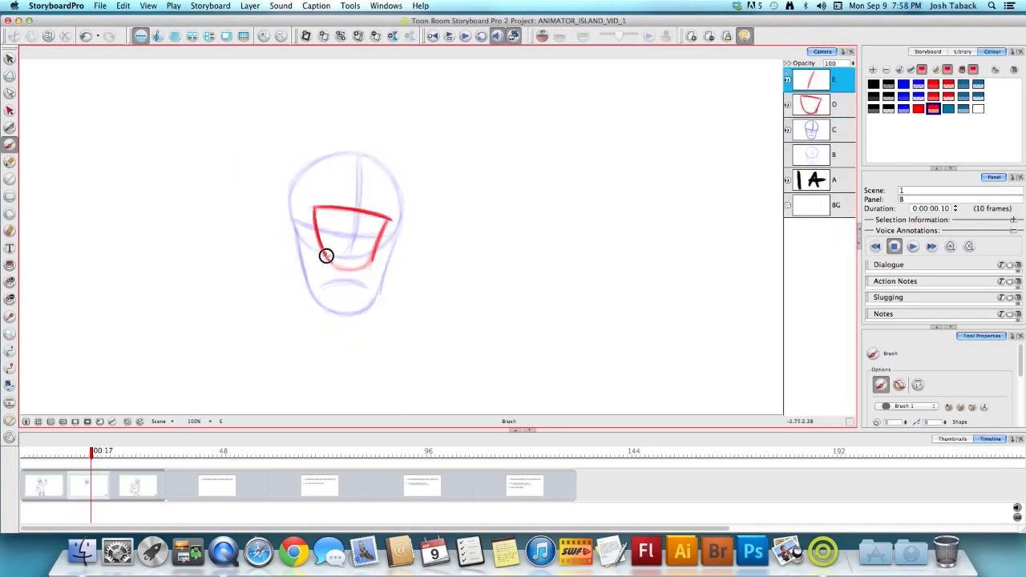
mouse_move(325, 254)
left_mouse_down()
mouse_move(369, 260)
mouse_move(358, 269)
mouse_move(347, 269)
mouse_move(371, 256)
mouse_move(354, 270)
mouse_move(340, 266)
mouse_move(373, 261)
left_mouse_up()
- Delete the two short vertical guide strokes at the upper corners of panel 2's red mask
key("Left")
key("Right")
key("Left")
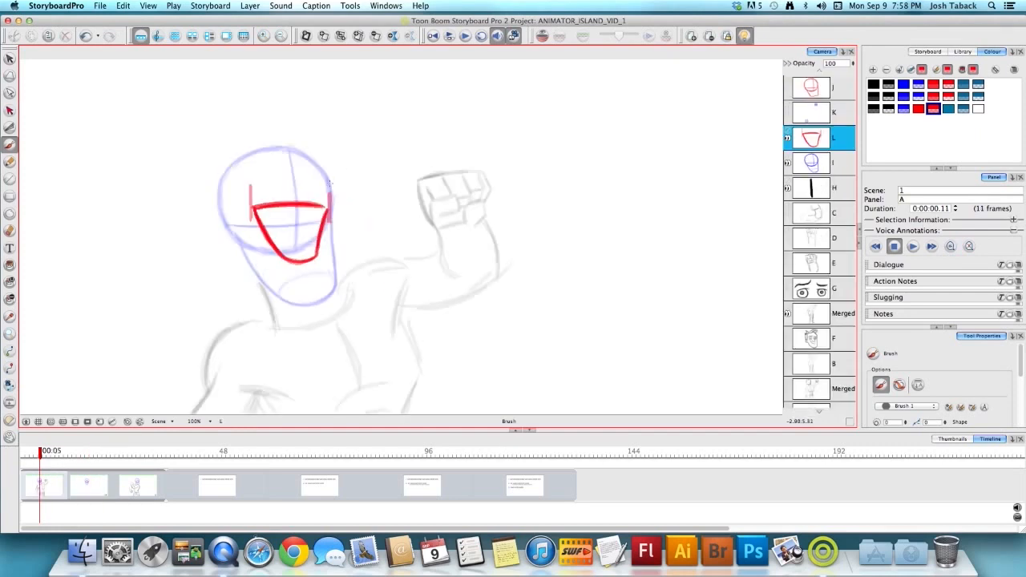
key("alt+s")
key("Right")
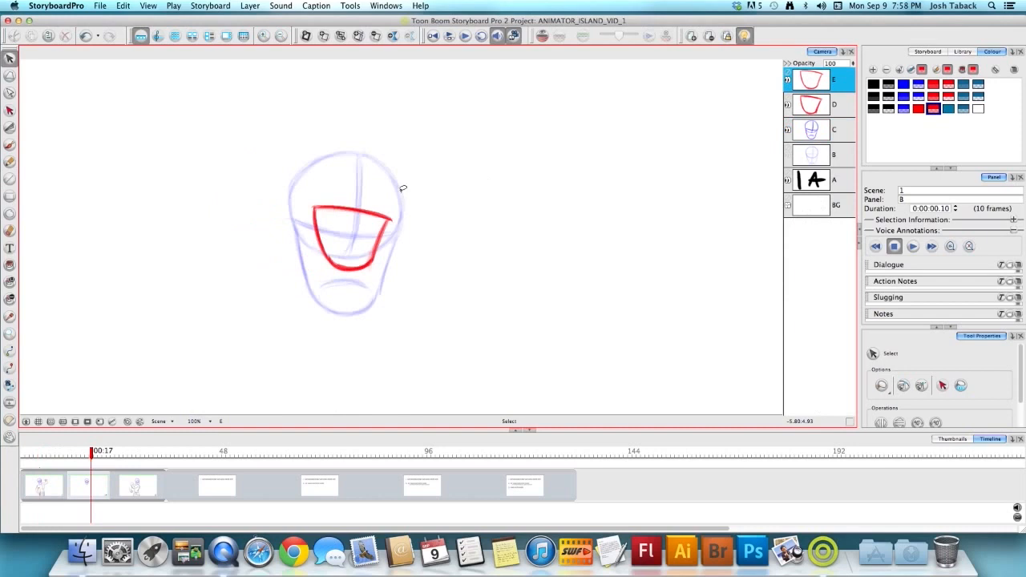
key("Right")
left_click(339, 206)
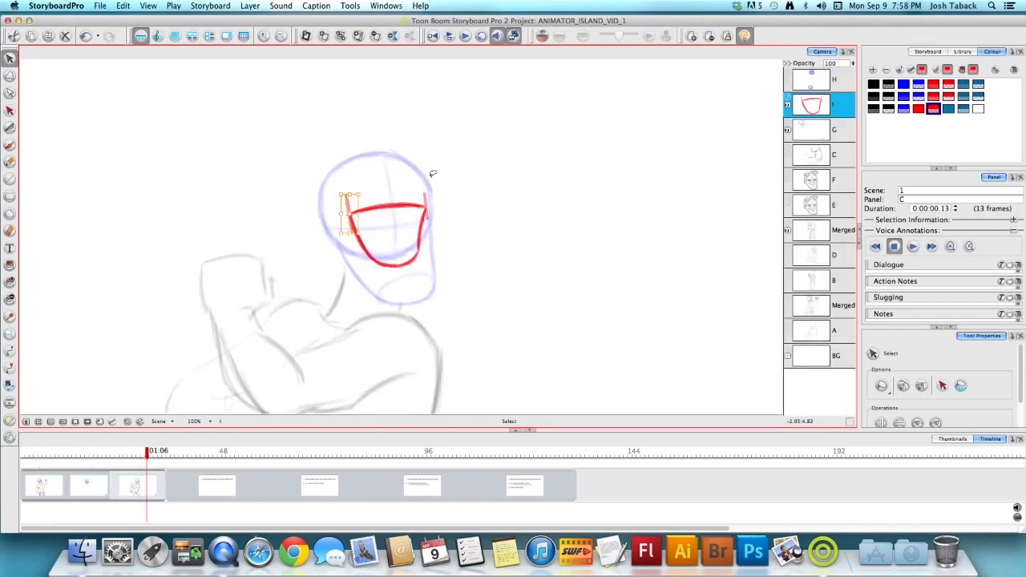
key("Delete")
left_click(428, 202)
key("Delete")
- Add a layer above panel 2's mask and draw thick teal zigzag hair spikes around the head down to the nape
key("alt+b")
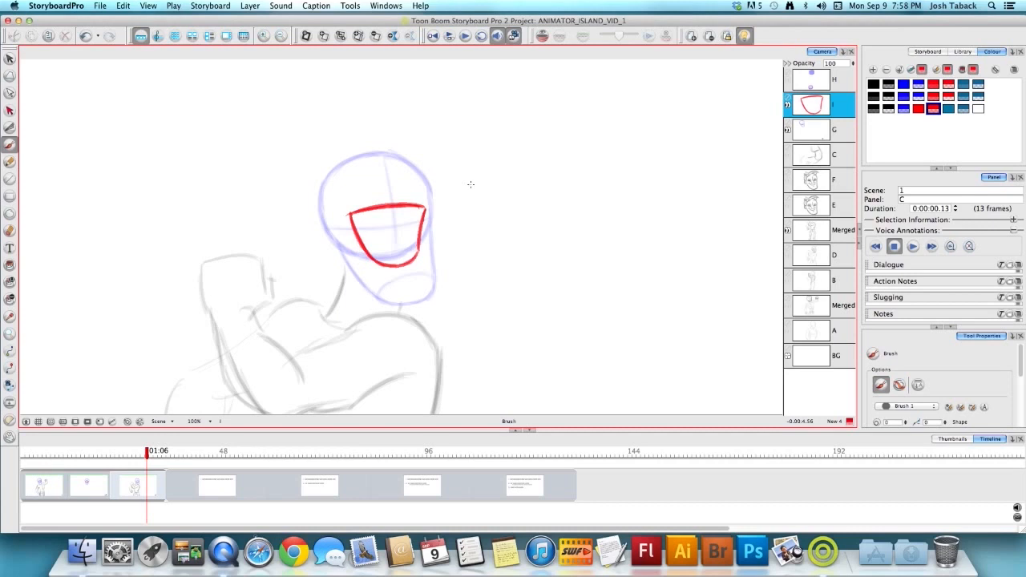
left_click(838, 396)
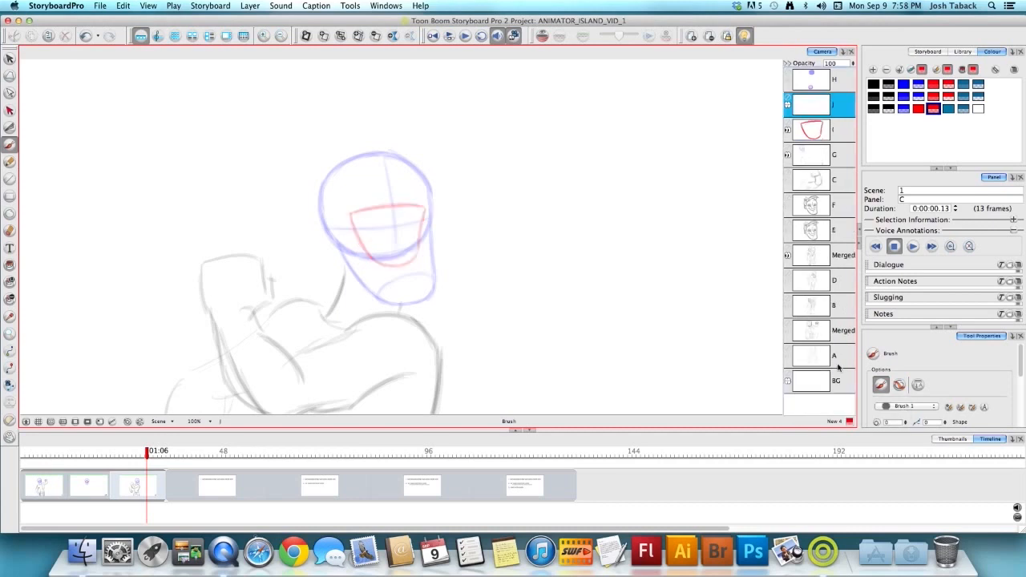
left_click(962, 108)
mouse_move(365, 143)
left_mouse_down()
mouse_move(389, 117)
mouse_move(405, 147)
mouse_move(432, 142)
mouse_move(453, 183)
mouse_move(440, 206)
left_mouse_up()
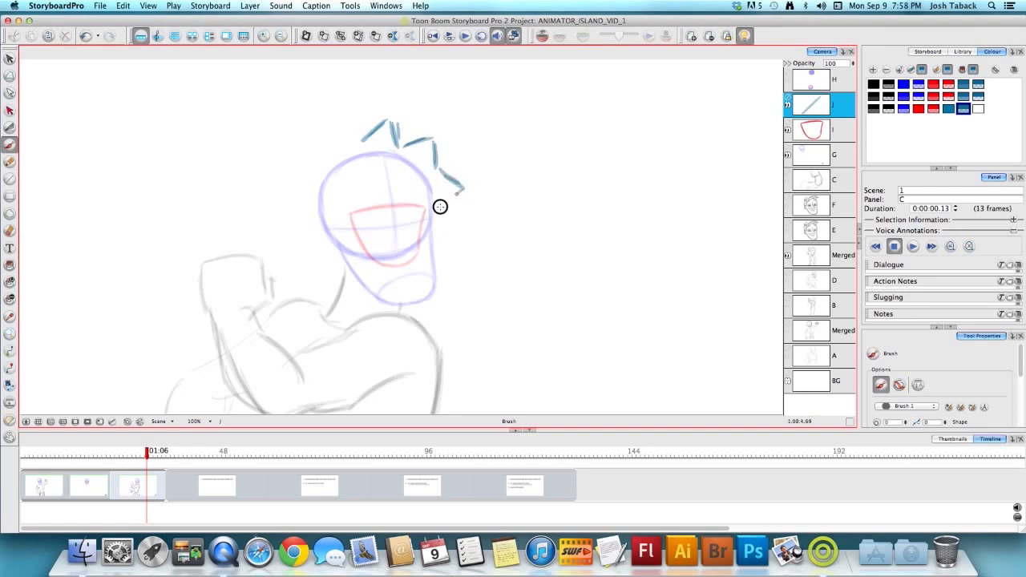
mouse_move(361, 141)
left_mouse_down()
mouse_move(334, 128)
mouse_move(327, 158)
mouse_move(295, 162)
mouse_move(305, 187)
mouse_move(284, 212)
mouse_move(306, 227)
mouse_move(305, 258)
mouse_move(336, 256)
mouse_move(343, 278)
left_mouse_up()
mouse_move(400, 149)
left_mouse_down()
mouse_move(433, 138)
mouse_move(439, 170)
left_mouse_up()
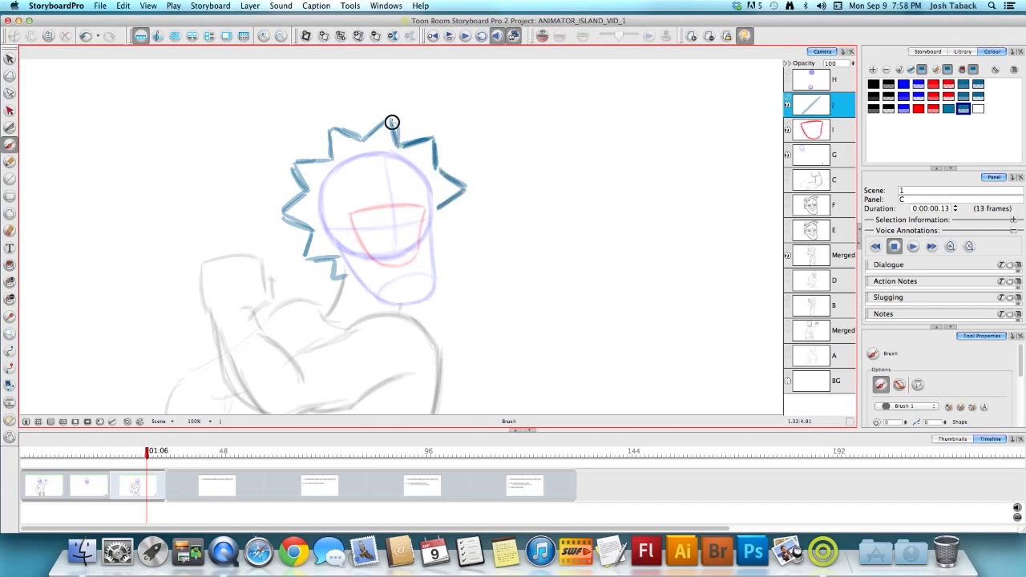
mouse_move(361, 138)
left_mouse_down()
mouse_move(334, 158)
mouse_move(360, 131)
mouse_move(299, 162)
mouse_move(307, 189)
mouse_move(284, 208)
mouse_move(312, 230)
mouse_move(307, 257)
mouse_move(346, 277)
left_mouse_up()
mouse_move(365, 134)
left_mouse_down()
mouse_move(385, 118)
mouse_move(405, 142)
mouse_move(436, 157)
left_mouse_up()
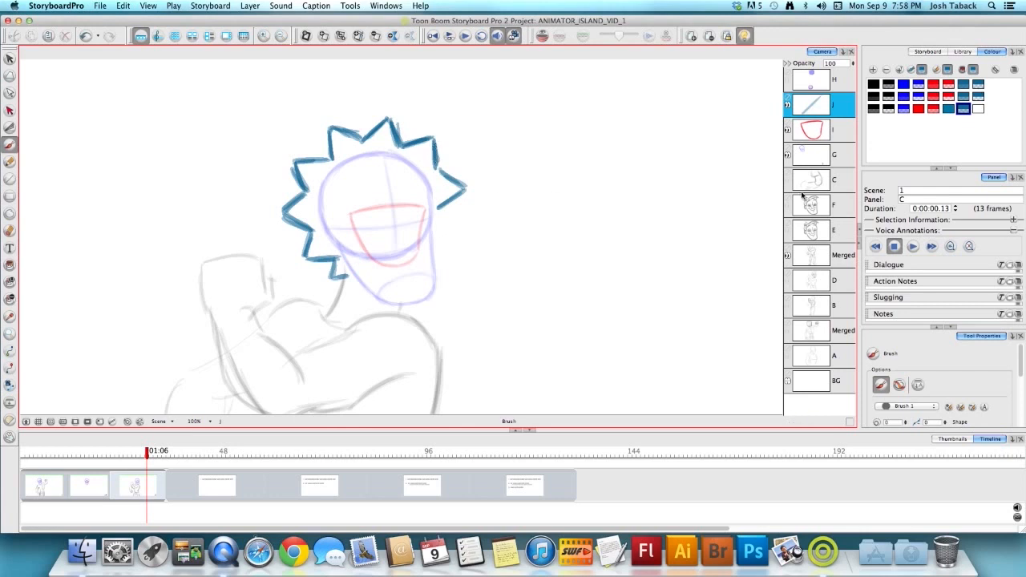
- Sketch a large blue circular guide around the tips of panel 2's teal hair spikes
left_click(904, 109)
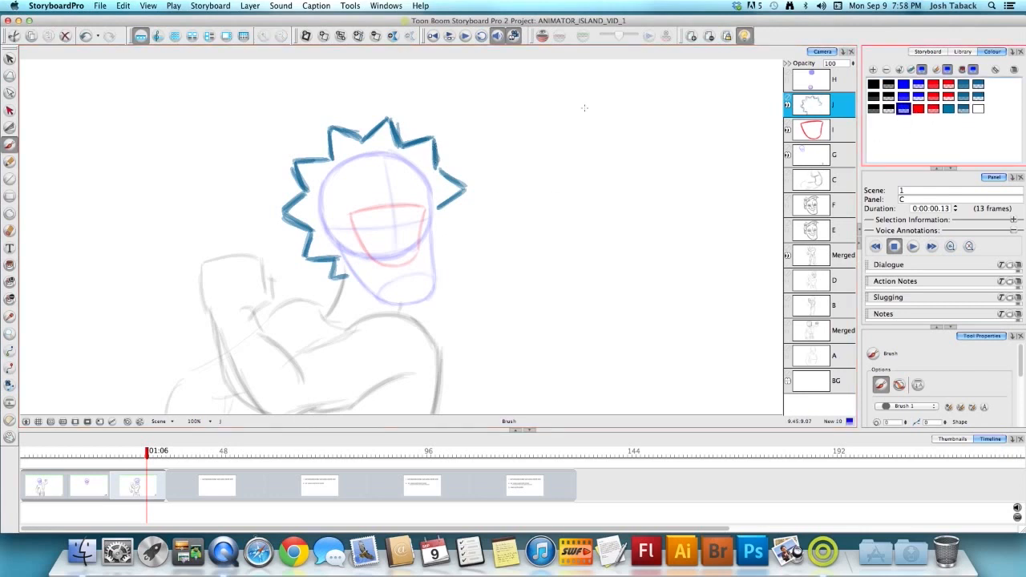
left_click_drag(428, 131, 465, 195)
mouse_move(454, 154)
left_mouse_down()
mouse_move(450, 233)
mouse_move(444, 144)
mouse_move(414, 125)
mouse_move(340, 129)
mouse_move(379, 113)
mouse_move(335, 146)
mouse_move(301, 146)
mouse_move(315, 141)
mouse_move(285, 210)
mouse_move(282, 182)
mouse_move(328, 266)
left_mouse_up()
mouse_move(305, 150)
left_mouse_down()
mouse_move(344, 118)
mouse_move(431, 133)
mouse_move(458, 210)
mouse_move(464, 200)
mouse_move(441, 246)
left_mouse_up()
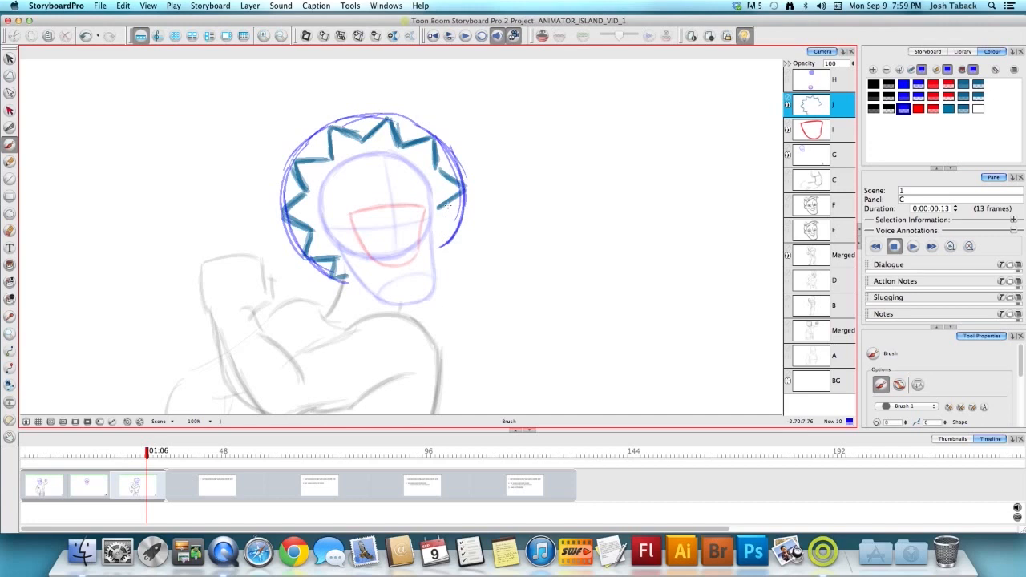
- Add a new layer to panel 1A above its retraced red mask
key("Left")
right_click(804, 268)
left_click(813, 271)
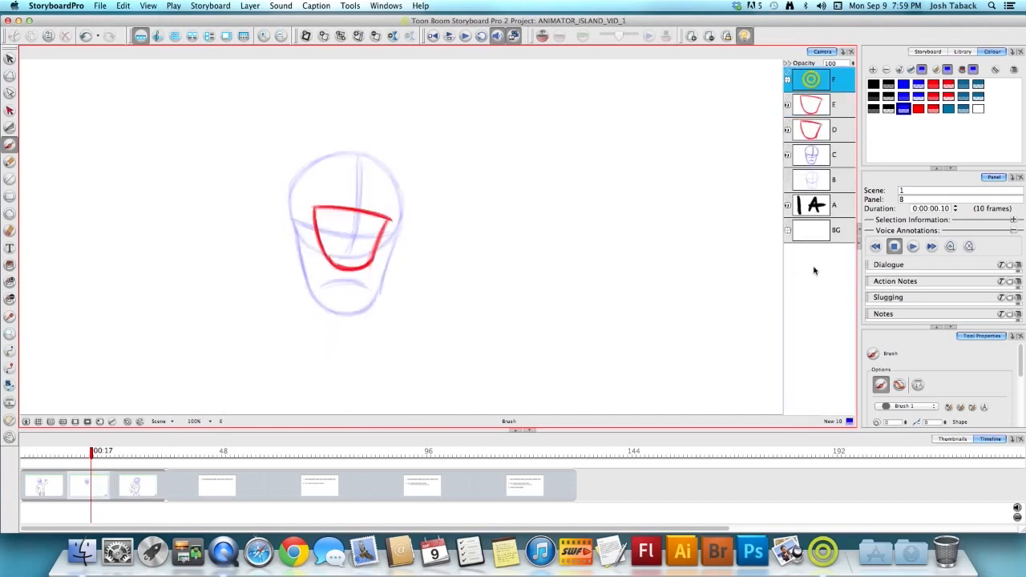
key("Left")
key("Right")
key("Right")
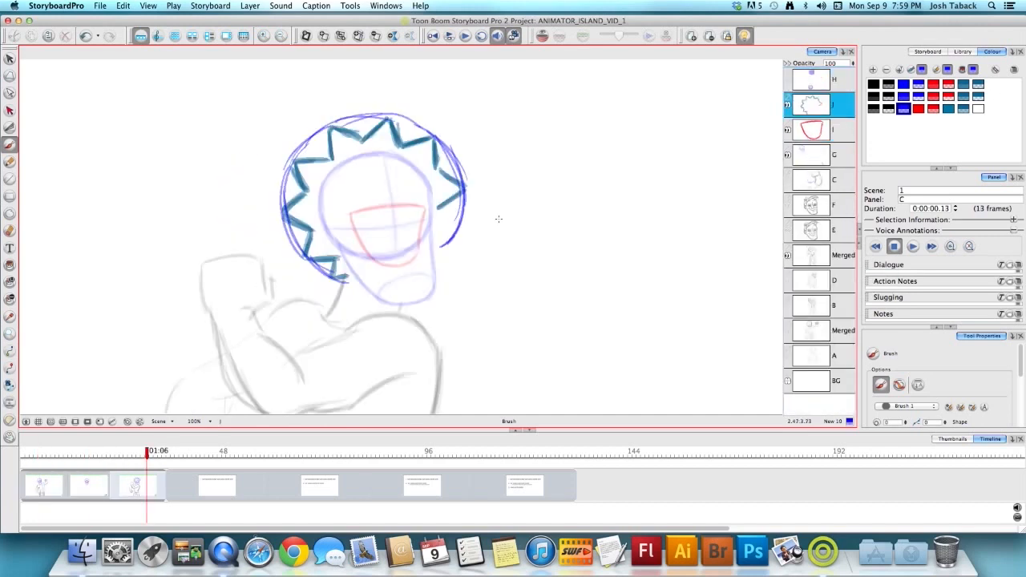
- Try sketching blue guide arcs around both sides of panel 1A's head for the hair
key("Left")
mouse_move(449, 226)
left_mouse_down()
mouse_move(400, 262)
mouse_move(439, 194)
mouse_move(408, 255)
left_mouse_up()
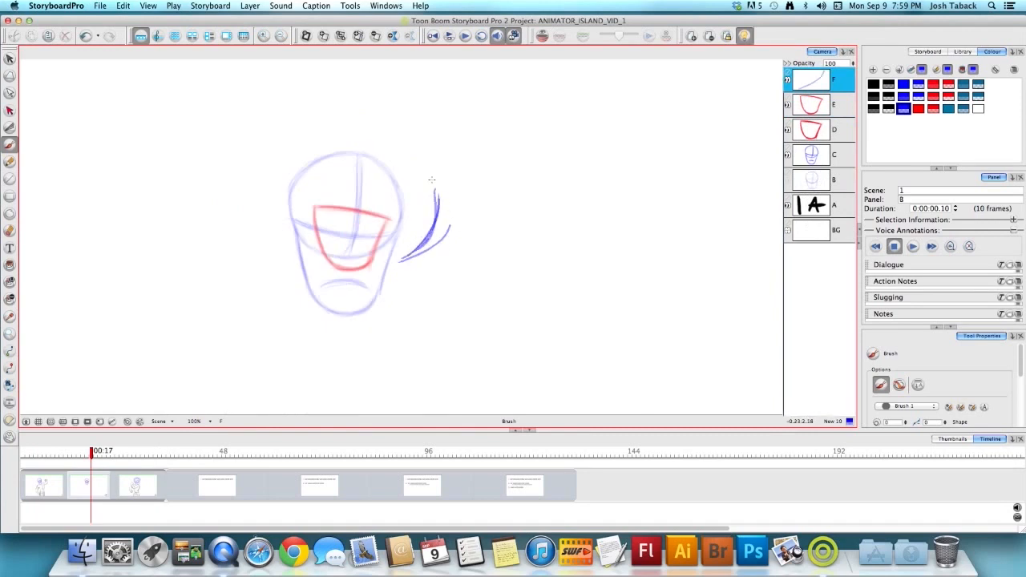
left_click_drag(298, 130, 263, 170)
left_click_drag(266, 196, 286, 243)
key("alt+s")
mouse_move(484, 271)
left_mouse_down()
mouse_move(405, 169)
mouse_move(299, 296)
left_mouse_up()
key("Delete")
left_click_drag(470, 109, 433, 249)
key("Delete")
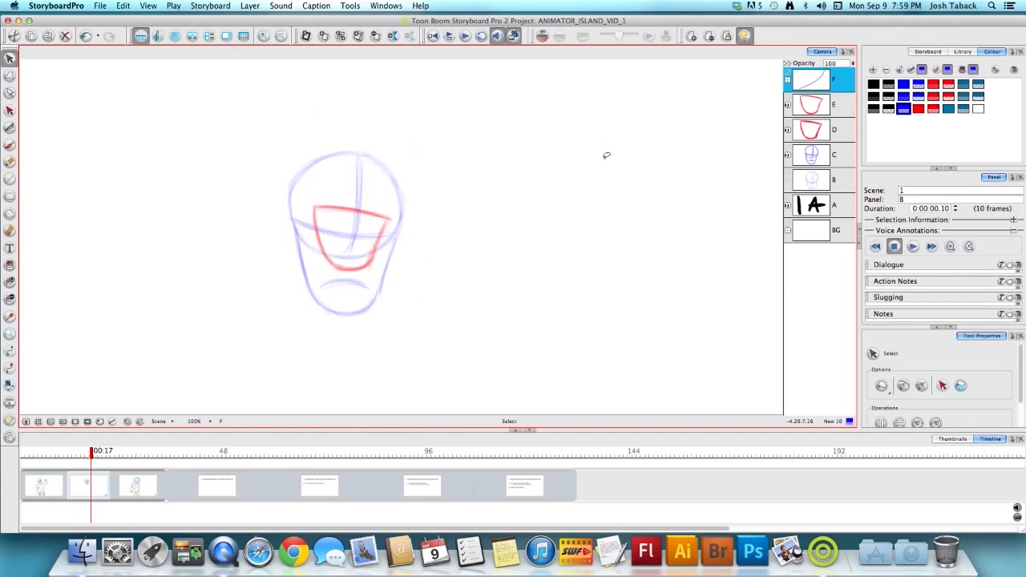
- Delete the blue circular guide strokes around panel 2's hair, keeping the teal spikes
key("Right")
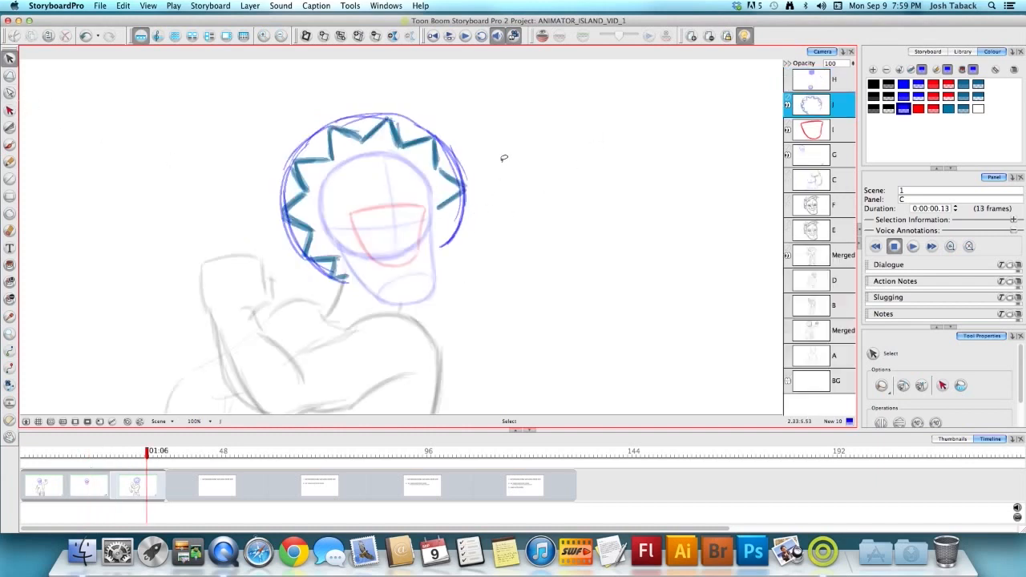
key("Delete")
mouse_move(476, 213)
left_mouse_down()
mouse_move(472, 149)
mouse_move(386, 94)
left_mouse_up()
key("Delete")
left_click(453, 232)
key("Delete")
key("Delete")
left_click_drag(327, 108, 275, 195)
key("Delete")
left_click(284, 209)
key("Delete")
left_click(298, 255)
key("Delete")
left_click(343, 280)
key("Delete")
- Draw teal zigzag hair spikes on panel 1A's new layer, across the top of the head and down the right side
key("alt+b")
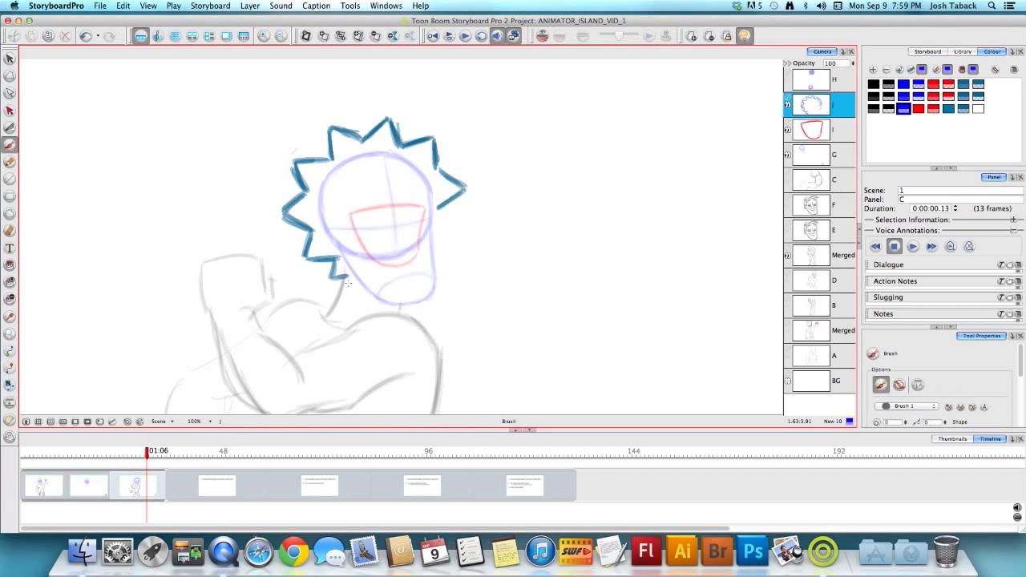
left_click(962, 109)
key("alt+d")
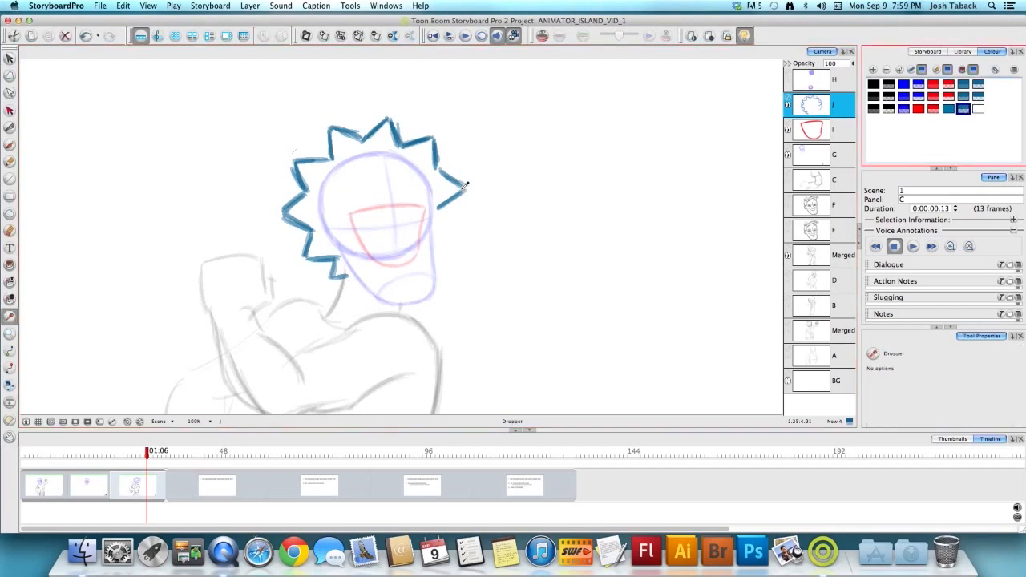
key("Left")
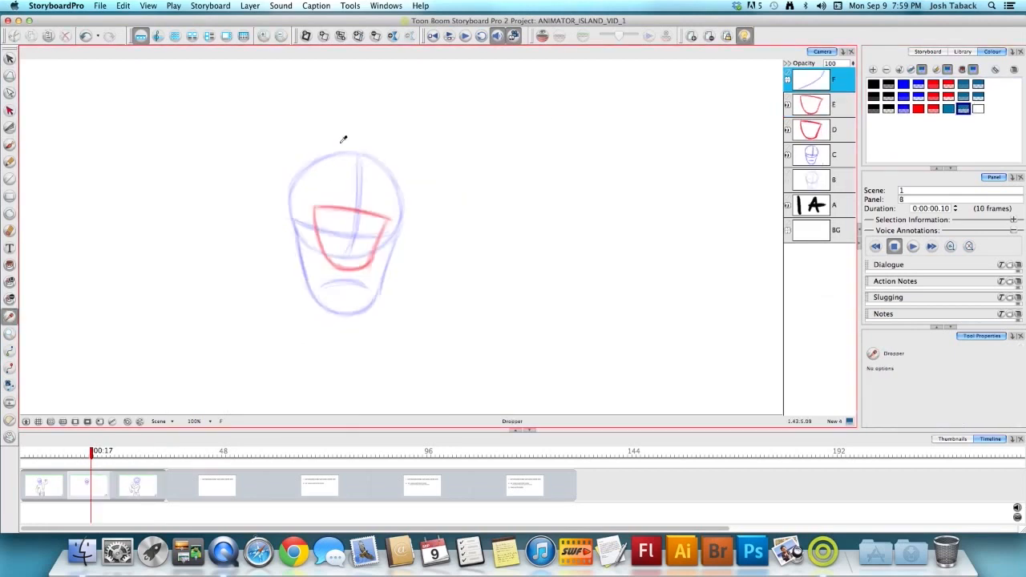
key("alt+b")
mouse_move(365, 137)
left_mouse_down()
mouse_move(390, 130)
mouse_move(393, 157)
left_mouse_up()
mouse_move(378, 121)
left_mouse_down()
mouse_move(428, 176)
mouse_move(409, 196)
left_mouse_up()
left_click_drag(352, 124, 336, 112)
mouse_move(335, 113)
left_mouse_down()
mouse_move(325, 141)
mouse_move(344, 118)
mouse_move(356, 130)
mouse_move(392, 121)
mouse_move(432, 170)
left_mouse_up()
left_click_drag(295, 127, 299, 159)
mouse_move(292, 129)
left_mouse_down()
mouse_move(290, 157)
mouse_move(324, 135)
mouse_move(260, 162)
mouse_move(277, 189)
left_mouse_up()
left_click_drag(255, 169, 272, 191)
left_click_drag(414, 195, 435, 218)
left_click_drag(435, 219, 415, 230)
mouse_move(402, 154)
left_mouse_down()
mouse_move(436, 176)
mouse_move(418, 194)
left_mouse_up()
- Extend panel 1A's teal hair spikes down the left side of the head to the cheek, using the neighbouring panels as reference
key("Left")
key("Right")
key("Right")
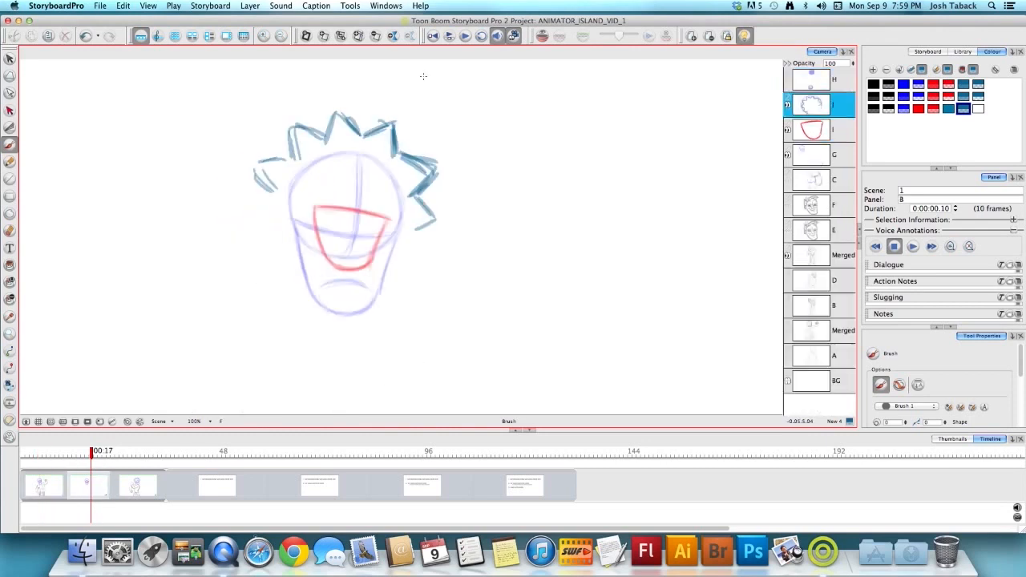
key("Left")
key("Left")
key("Right")
key("Right")
key("Left")
mouse_move(298, 150)
left_mouse_down()
mouse_move(259, 160)
mouse_move(250, 212)
mouse_move(281, 231)
mouse_move(272, 255)
mouse_move(298, 261)
left_mouse_up()
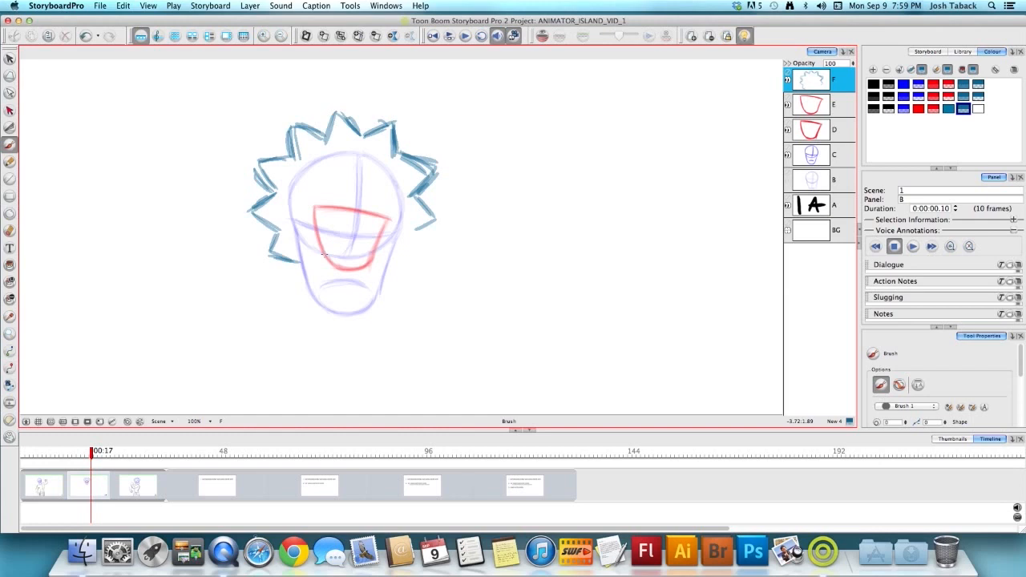
- Draw thin teal arcs around the outside of panel 2's hair spikes, on both sides and at the nape
key("Left")
key("Right")
key("Right")
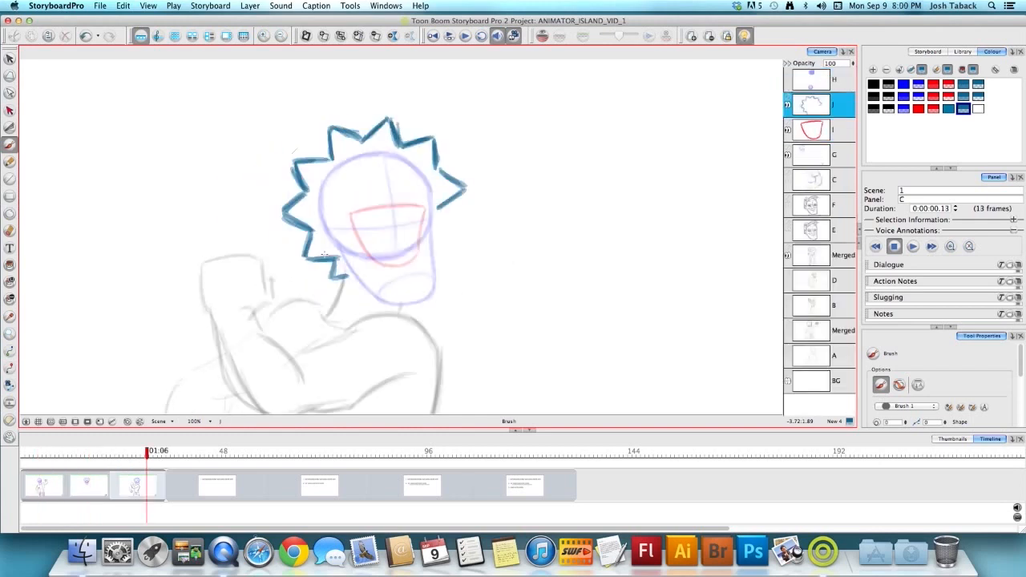
left_click_drag(377, 105, 479, 191)
left_click_drag(324, 105, 268, 222)
left_click_drag(284, 260, 340, 271)
- Draw thin teal arcs outside panel 1A's hair at the upper right, upper left and lower left, and compare them with panel 2
key("a")
mouse_move(413, 108)
left_mouse_down()
mouse_move(460, 165)
mouse_move(458, 222)
left_mouse_up()
left_click_drag(317, 95, 245, 154)
mouse_move(247, 207)
left_mouse_down()
mouse_move(245, 226)
mouse_move(271, 260)
left_mouse_up()
key("a")
key("s")
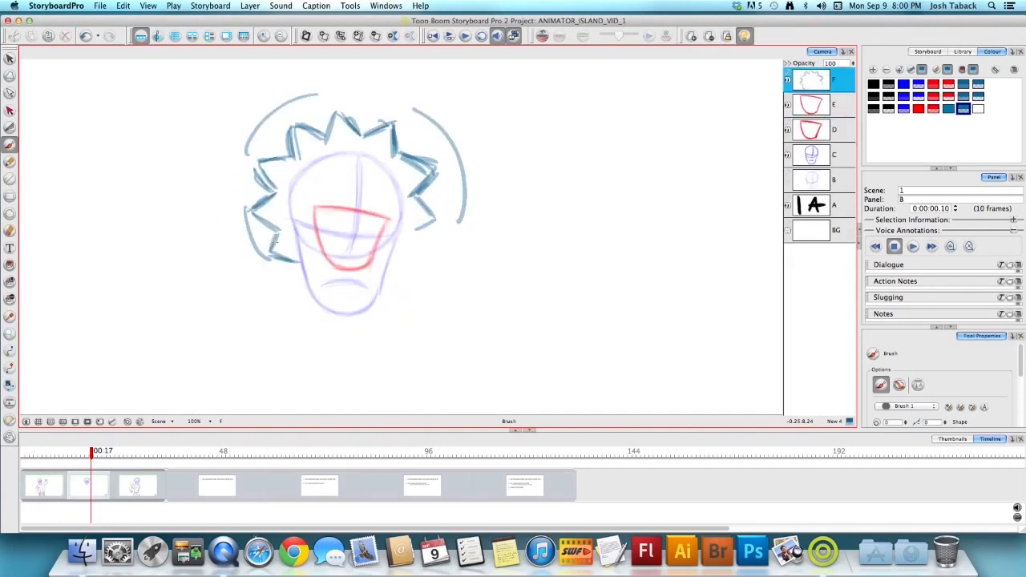
- Delete the three thin teal arcs around the outside of panel 1A's hair
key("alt+s")
left_click(289, 89)
key("Delete")
left_click(242, 250)
key("Delete")
left_click(432, 116)
key("Delete")
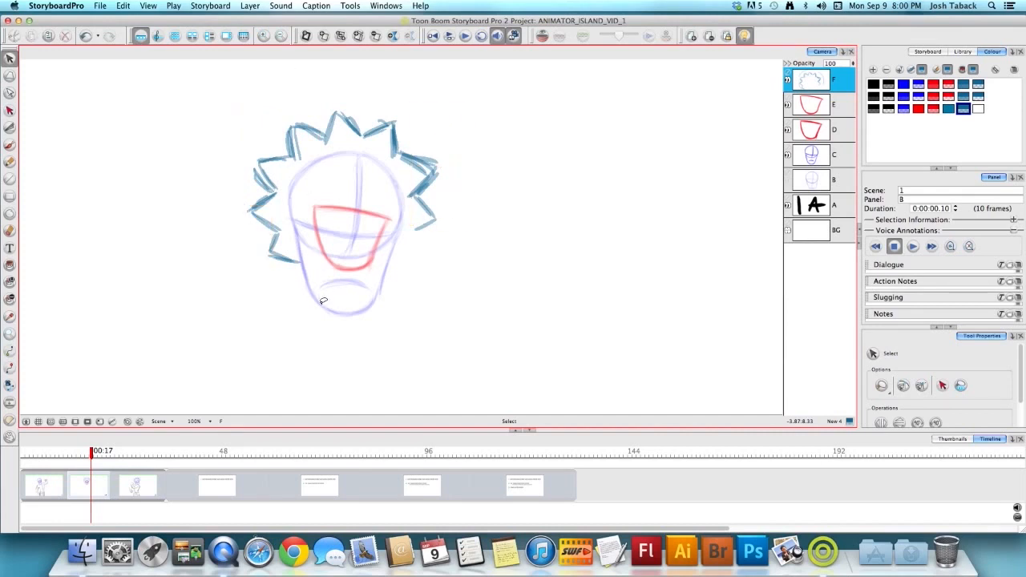
- Delete the thin teal arcs at both sides and the nape of panel 2's hair
key("s")
left_click(469, 105)
key("Delete")
left_click(262, 161)
key("Delete")
left_click(292, 275)
key("Delete")
- Draw a blue guide line across panel 2's face from the left hair spikes, and remove the blue chevron beside them
key("alt+b")
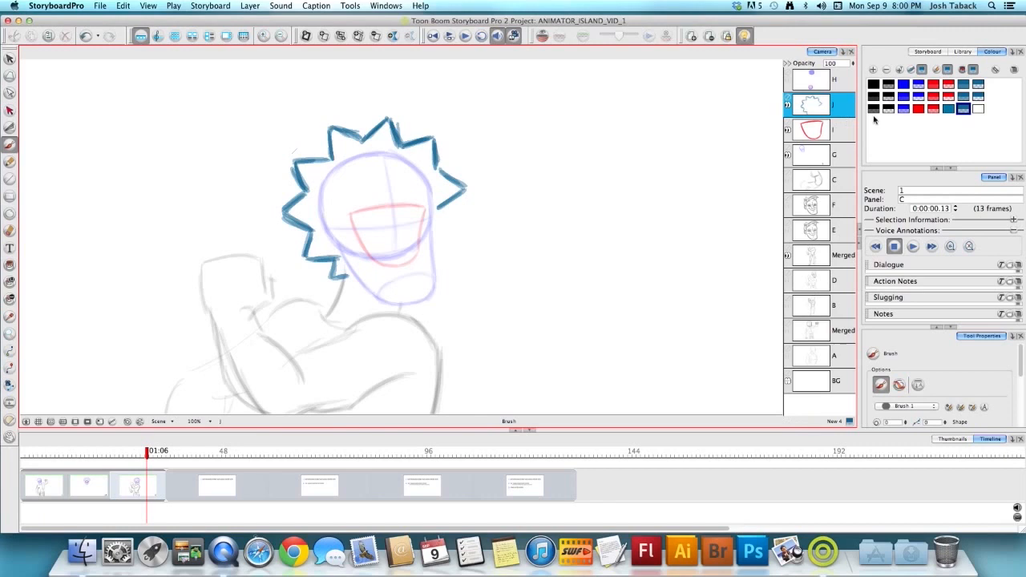
left_click(904, 109)
mouse_move(288, 190)
left_mouse_down()
mouse_move(267, 213)
mouse_move(293, 233)
mouse_move(427, 217)
left_mouse_up()
mouse_move(311, 232)
left_mouse_down()
mouse_move(431, 219)
mouse_move(313, 231)
left_mouse_up()
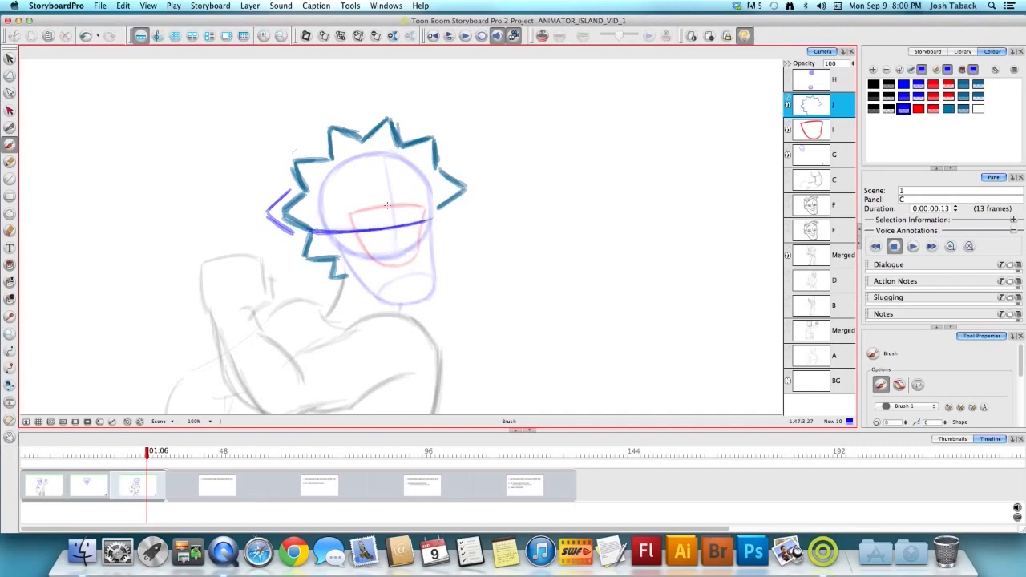
key("alt+s")
left_click_drag(266, 190, 282, 246)
key("Delete")
- Flip between panel 1A and its neighbours to examine how the hair spikes line up with the face guides
key("Left")
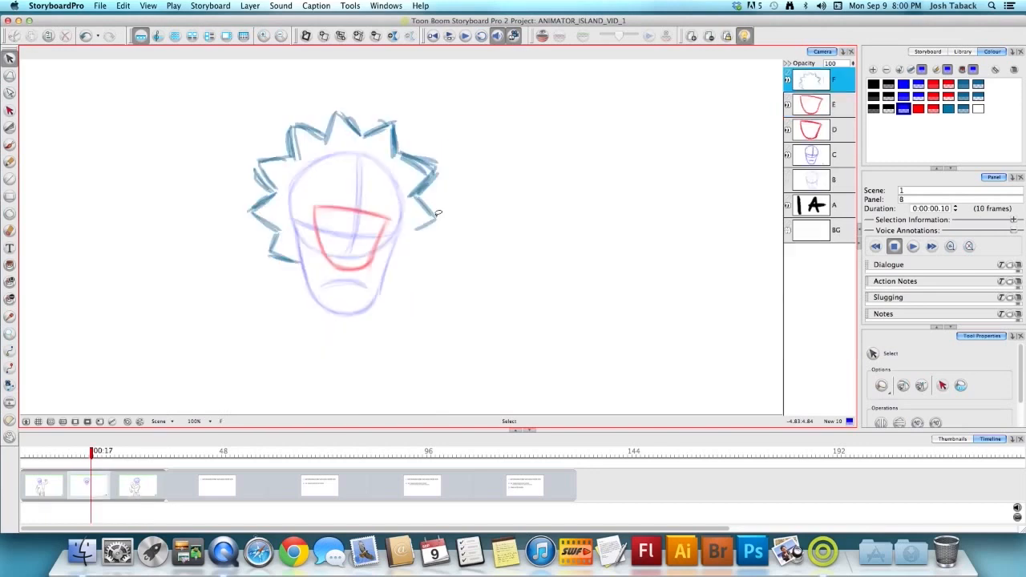
key("Left")
key("Right")
key("Right")
key("Left")
key("Right")
key("Left")
key("Right")
key("Left")
key("Right")
key("Left")
key("Right")
key("Left")
key("Left")
key("Right")
key("Right")
key("Left")
- Add a new layer to panel 1A and draw a blue guide curve along the eye line, starting at the left hair spikes
right_click(815, 279)
left_click(833, 286)
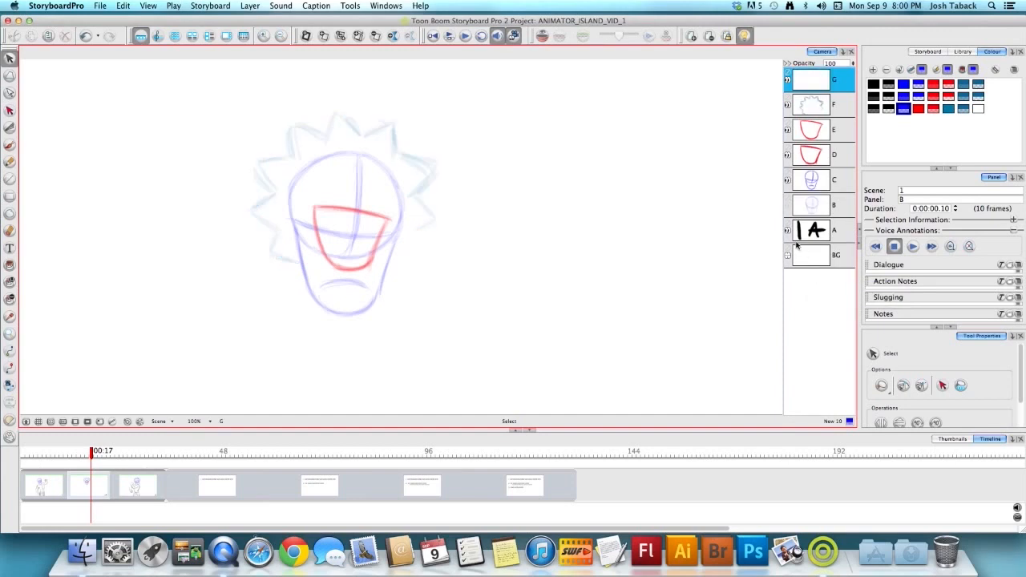
key("alt+b")
left_click(910, 109)
left_click_drag(284, 216, 332, 232)
key("super+z")
mouse_move(269, 206)
left_mouse_down()
mouse_move(376, 236)
mouse_move(396, 231)
left_mouse_up()
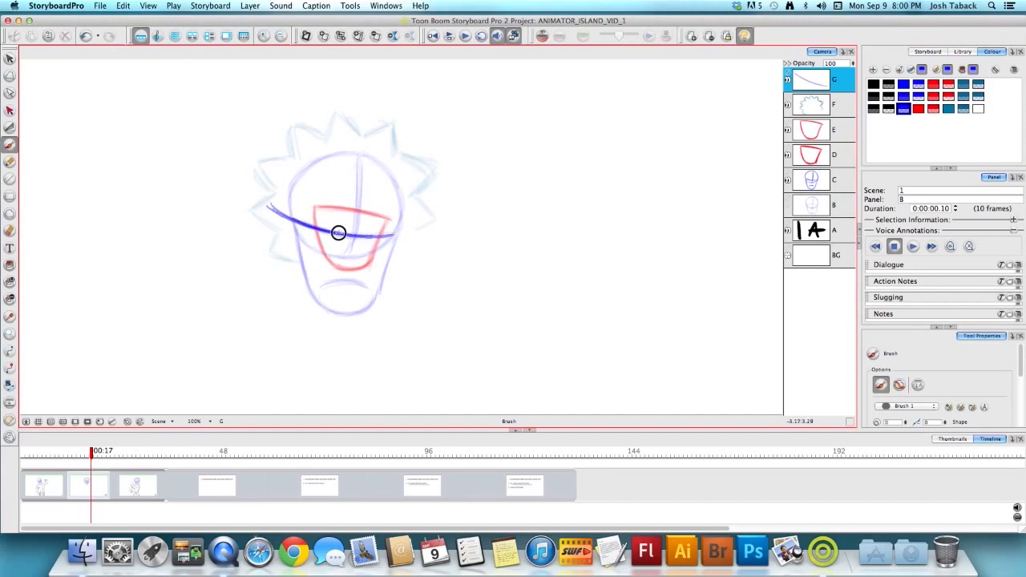
- Draw a small teal circle outside the left hair spike nearest the guide line on panel 2
left_click(966, 110)
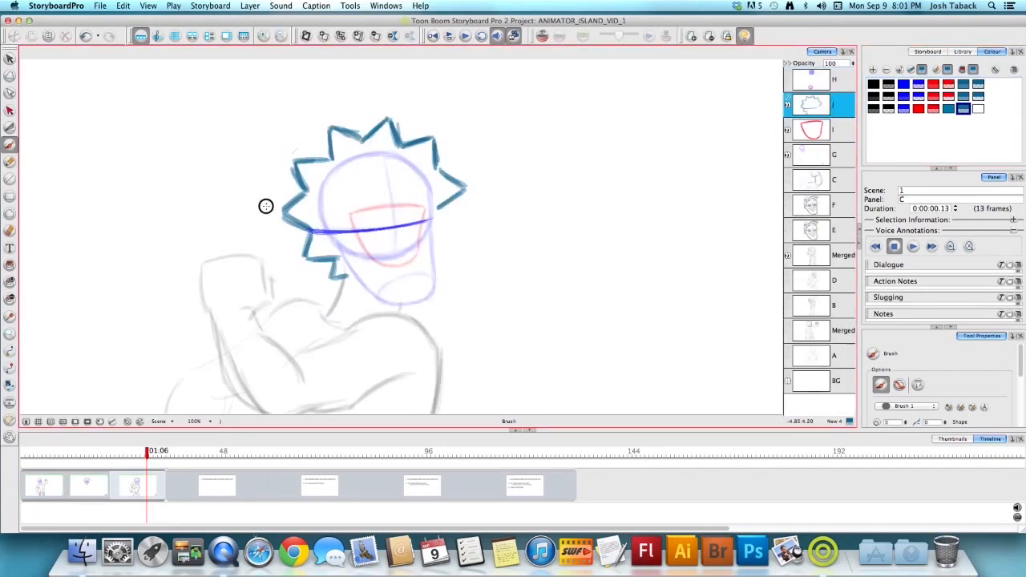
key("Right")
key("Left")
key("Left")
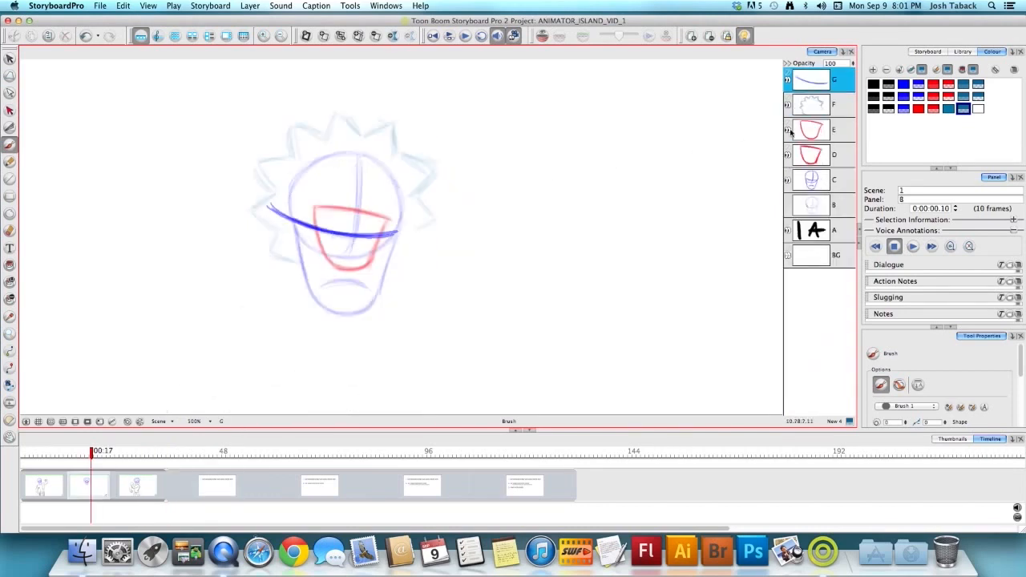
- Draw a small teal circle beside the matching upper-left spike on panel 1A's hair layer F, checking against panel 2
left_click(811, 104)
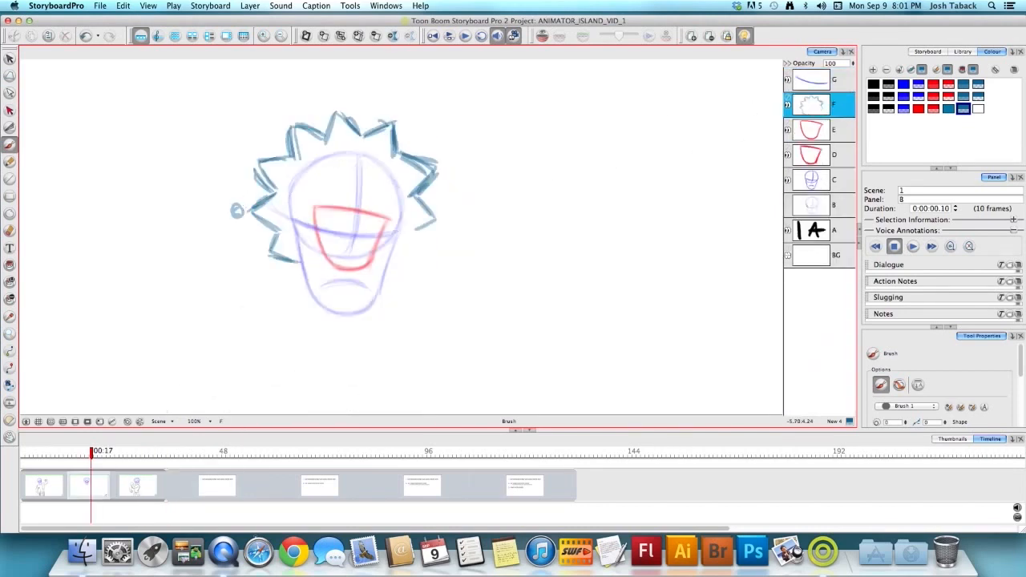
key("super+z")
key("Right")
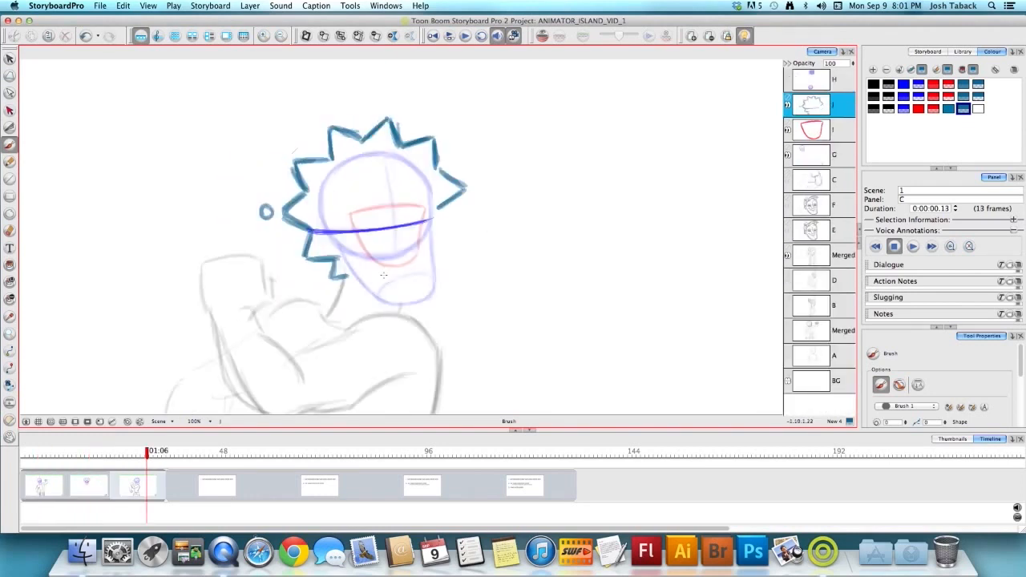
key("Left")
key("Right")
key("Left")
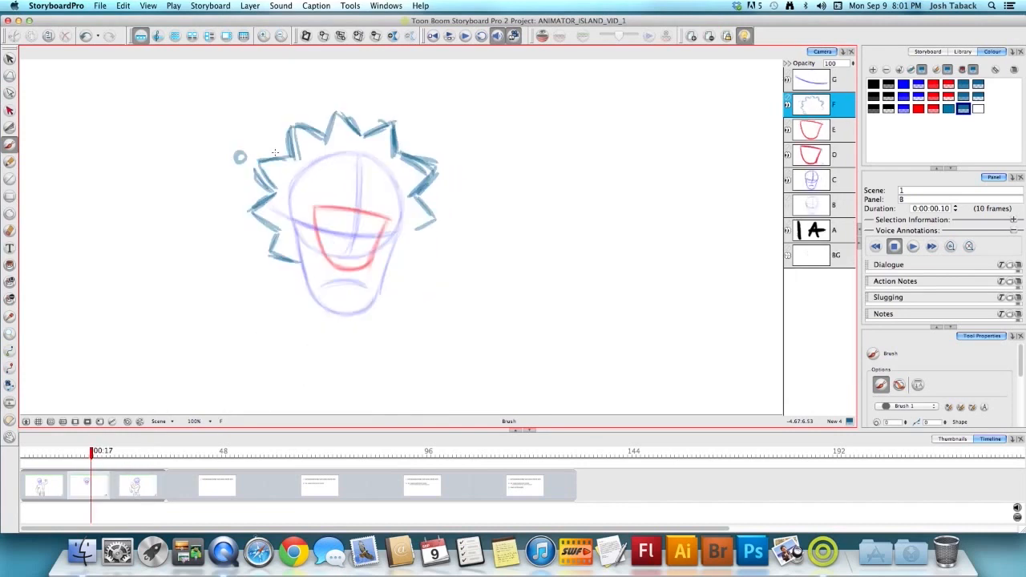
- Flip through panel 1A and its neighbours to compare the placement of the circled hair spikes
key("Right")
key("Left")
key("Right")
key("Left")
key("Right")
key("Left")
key("Right")
key("Left")
key("Left")
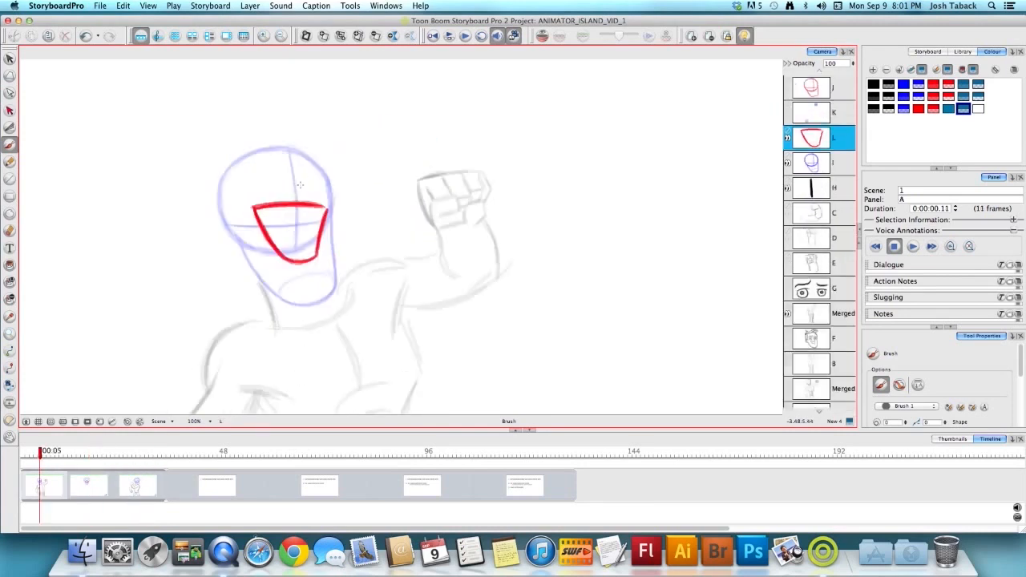
key("Right")
- Copy panel 1A's blue guide curve from layer G into hair layer F
left_click(827, 83)
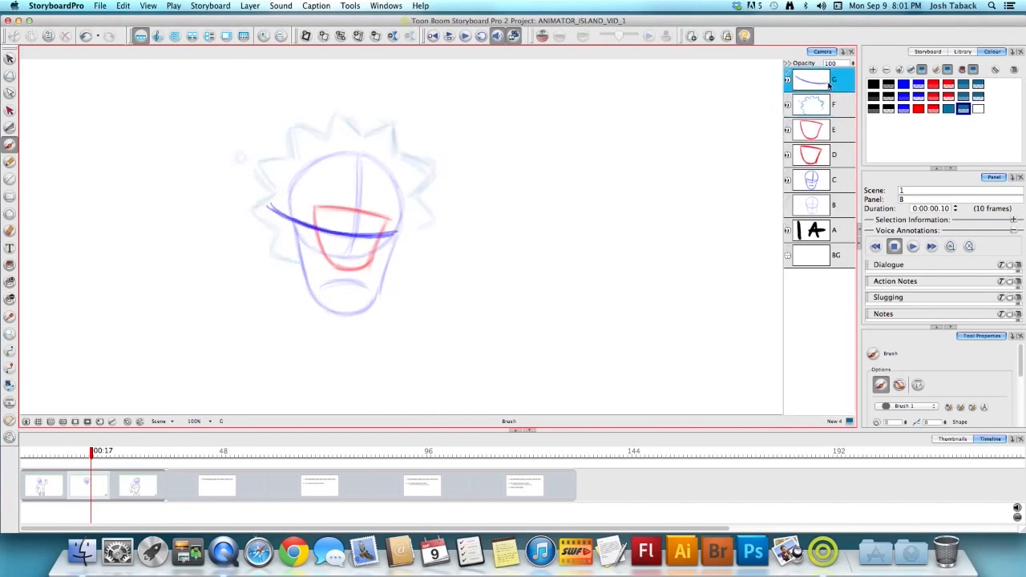
key("alt+t")
left_click_drag(332, 175, 440, 149)
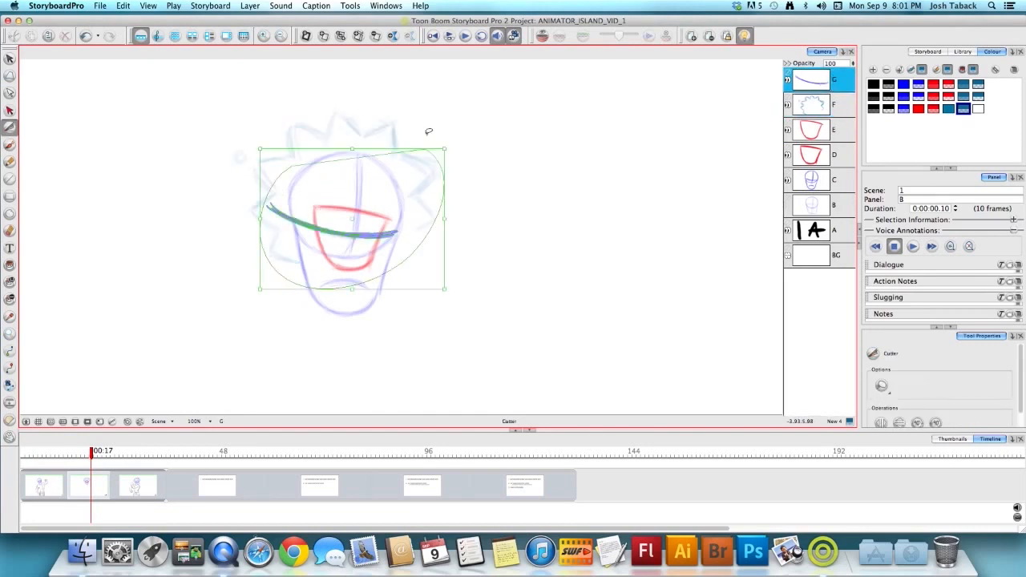
left_click(536, 209)
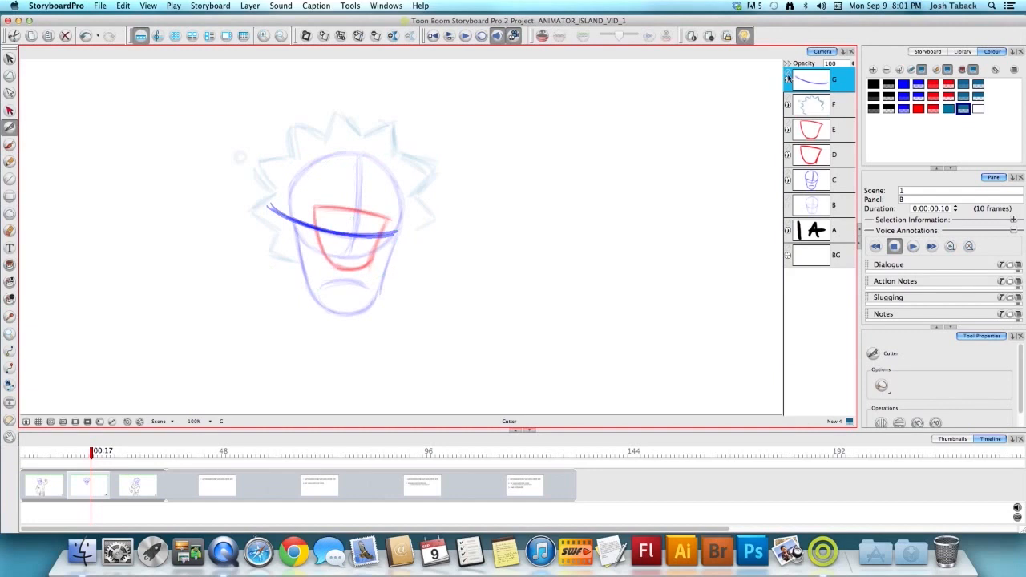
left_click(828, 103)
key("ctrl+v")
left_click(492, 252)
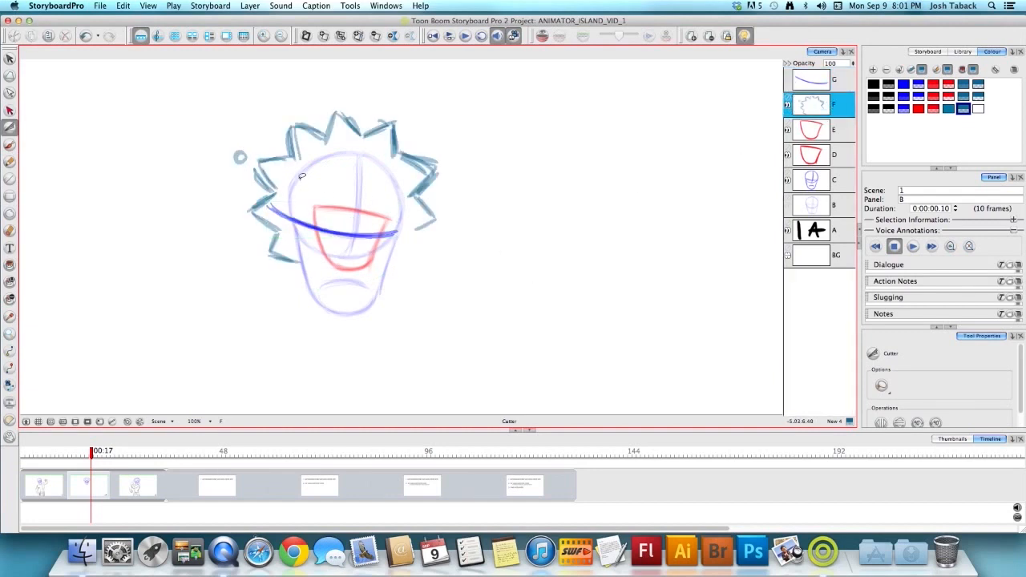
- Recolour the small circle markers beside the hair blue on panels 1A and 2
key("alt+s")
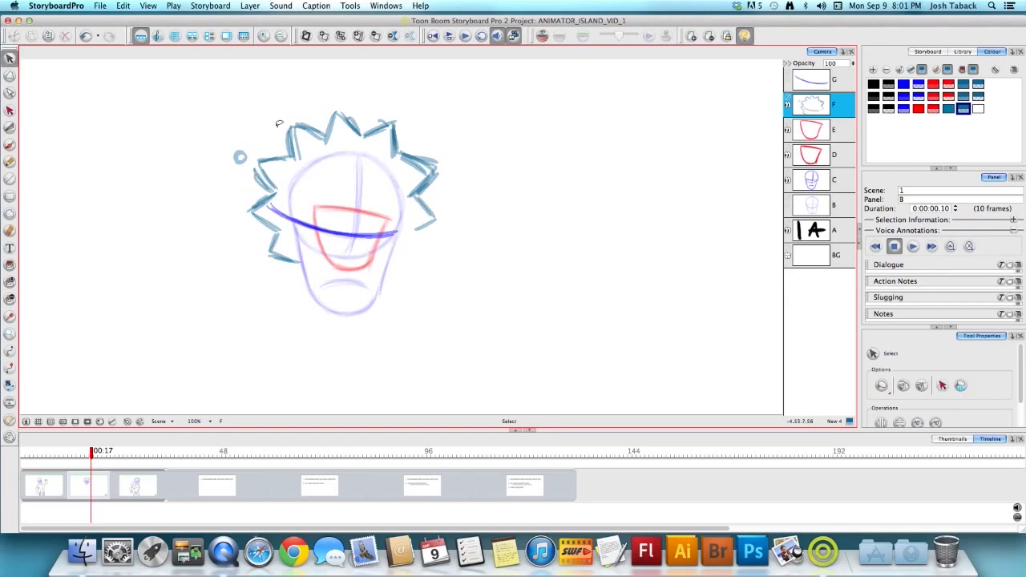
left_click_drag(247, 138, 245, 139)
left_click(903, 110)
left_click(414, 285)
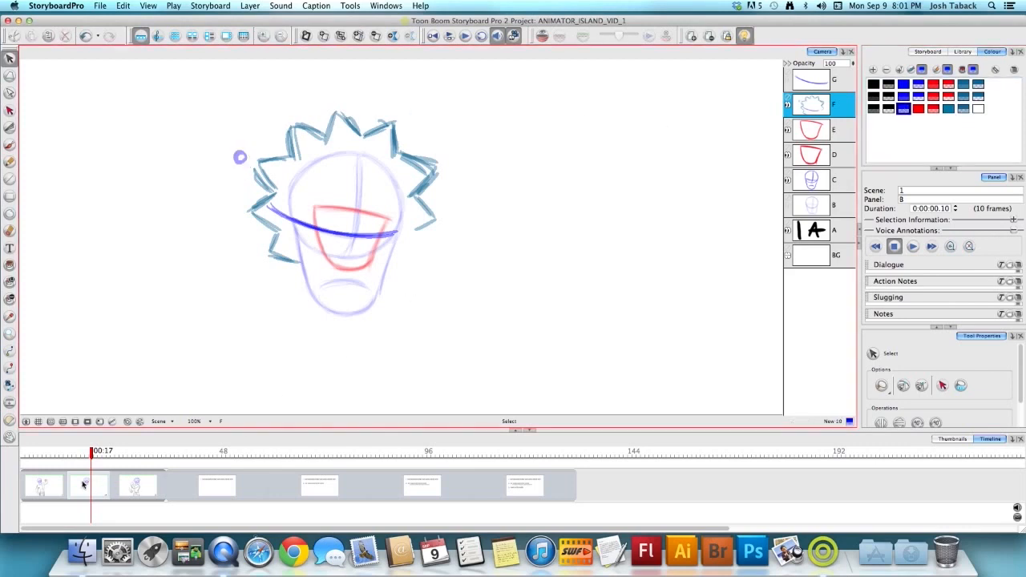
left_click(54, 489)
left_click(151, 474)
left_click(266, 210)
left_click(903, 109)
left_click(611, 206)
- Flip between the panels to examine how the spikes marked with blue circles move
key("Right")
key("Left")
key("Right")
key("Left")
key("Right")
key("Left")
key("Right")
key("Left")
key("Left")
key("Left")
key("Right")
- Add a layer above panel 1A's hair layer and draw dark teal replacement spikes on the left side of the head
right_click(803, 298)
left_click(825, 302)
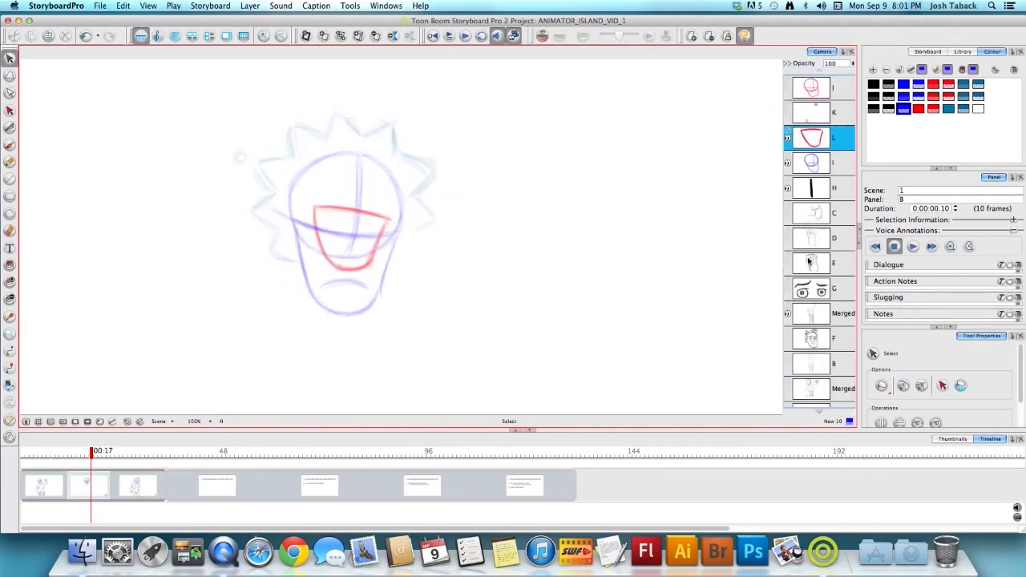
key("Right")
key("Left")
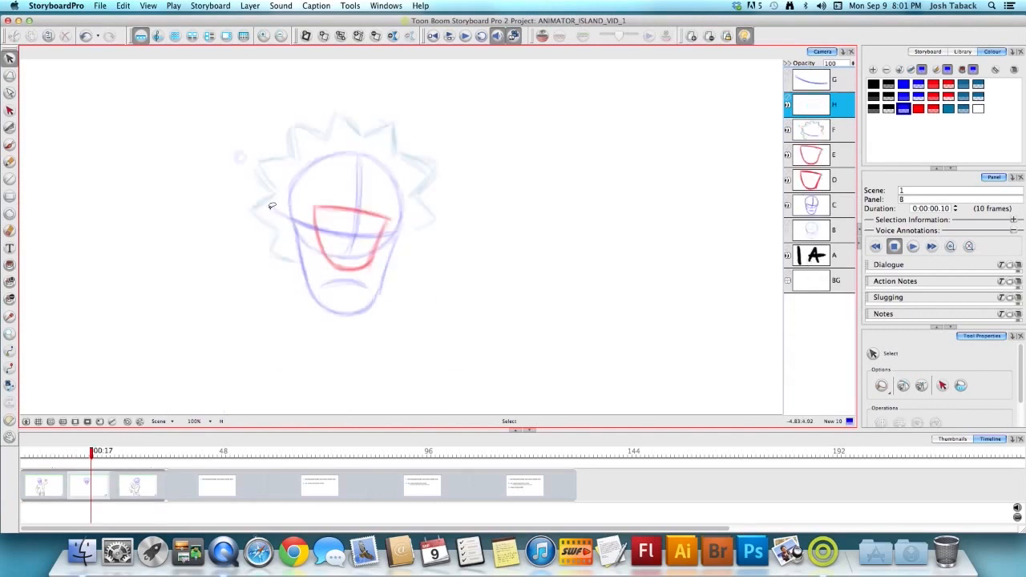
key("alt+b")
left_click_drag(254, 221, 268, 210)
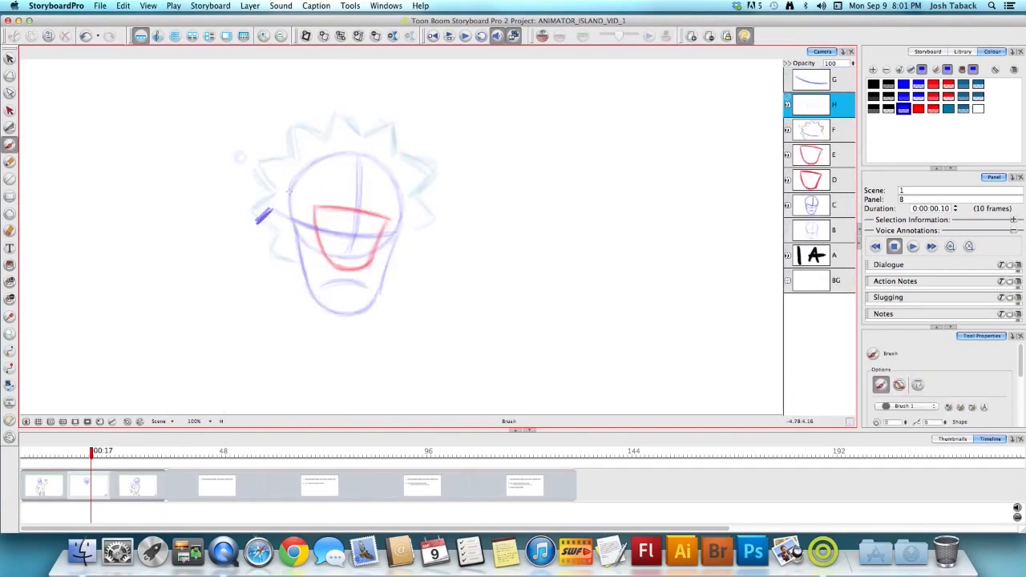
left_click(962, 96)
mouse_move(269, 206)
left_mouse_down()
mouse_move(255, 220)
mouse_move(282, 244)
mouse_move(267, 190)
mouse_move(289, 170)
mouse_move(257, 204)
left_mouse_up()
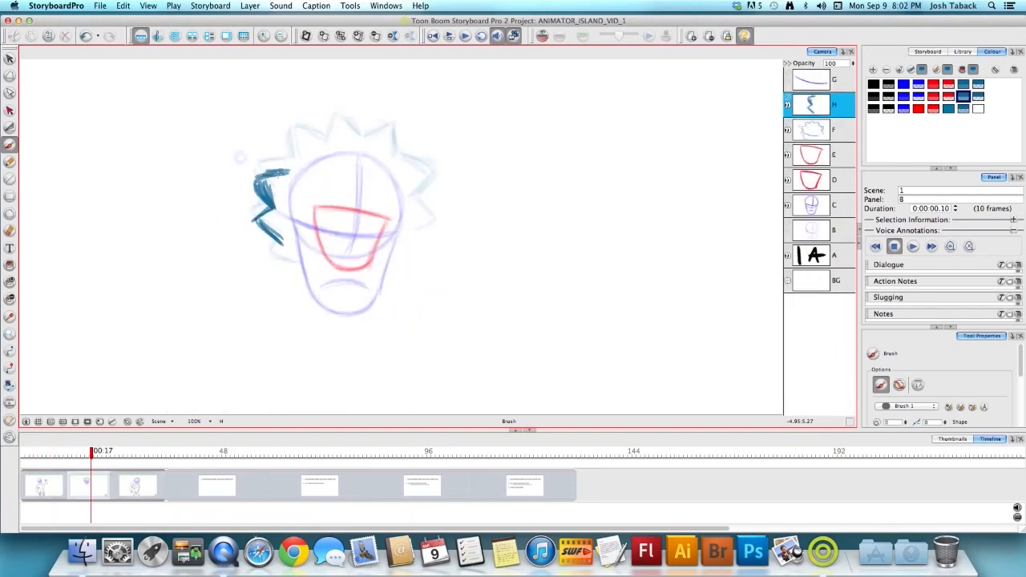
- Mark the new left spike with a small teal circle and extend the dark teal spikes down to the cheek and up to the crown
left_click(239, 176)
mouse_move(272, 237)
left_mouse_down()
mouse_move(275, 255)
mouse_move(301, 262)
left_mouse_up()
mouse_move(284, 164)
left_mouse_down()
mouse_move(303, 137)
mouse_move(286, 133)
mouse_move(256, 181)
mouse_move(265, 212)
mouse_move(254, 226)
mouse_move(266, 234)
mouse_move(268, 206)
left_mouse_up()
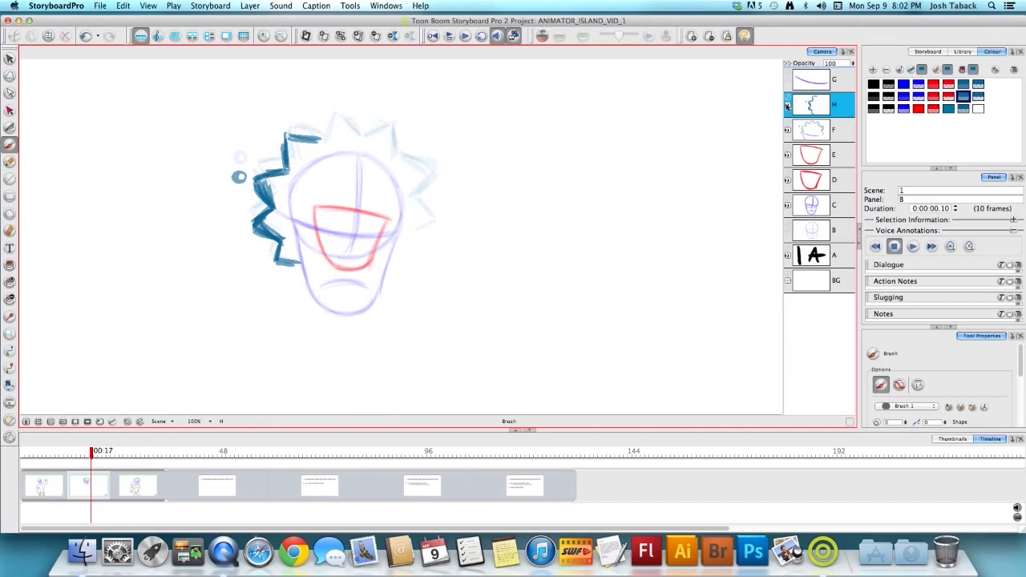
- Compare layers H and F on panel 1A, and delete layer F's old hair strokes along the left side of the head
left_click(787, 105)
left_click(833, 80)
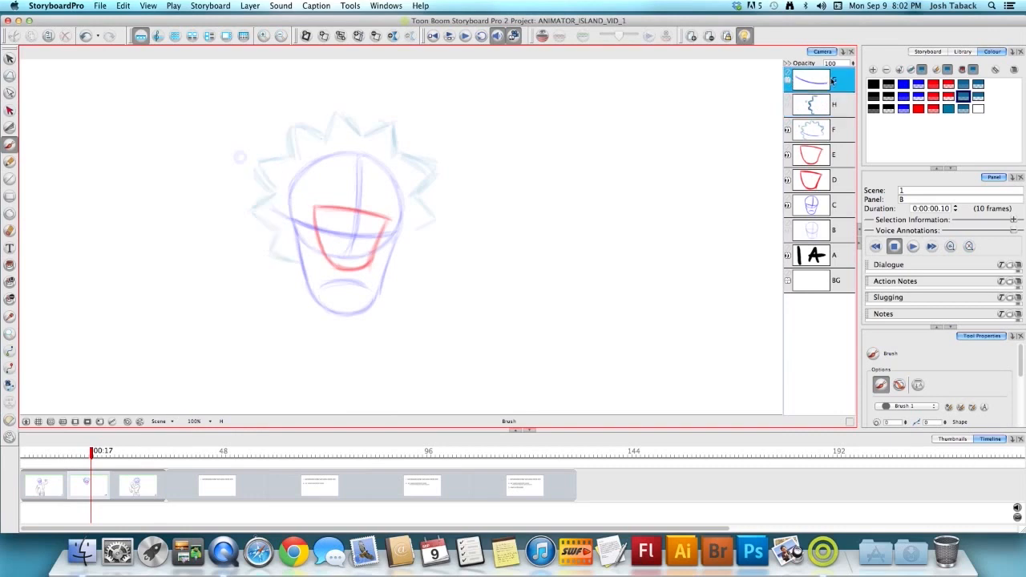
left_click(831, 129)
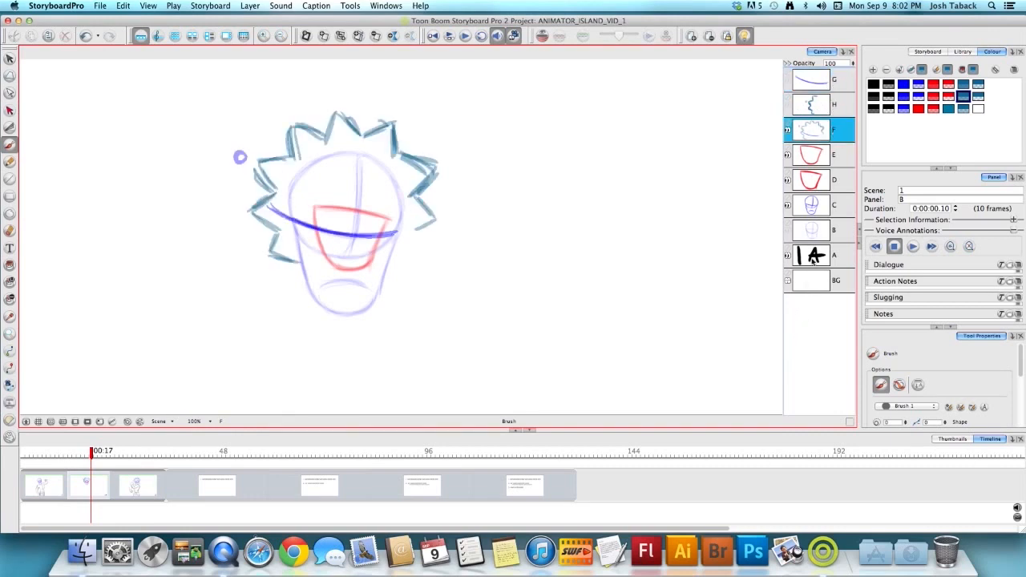
left_click(835, 105)
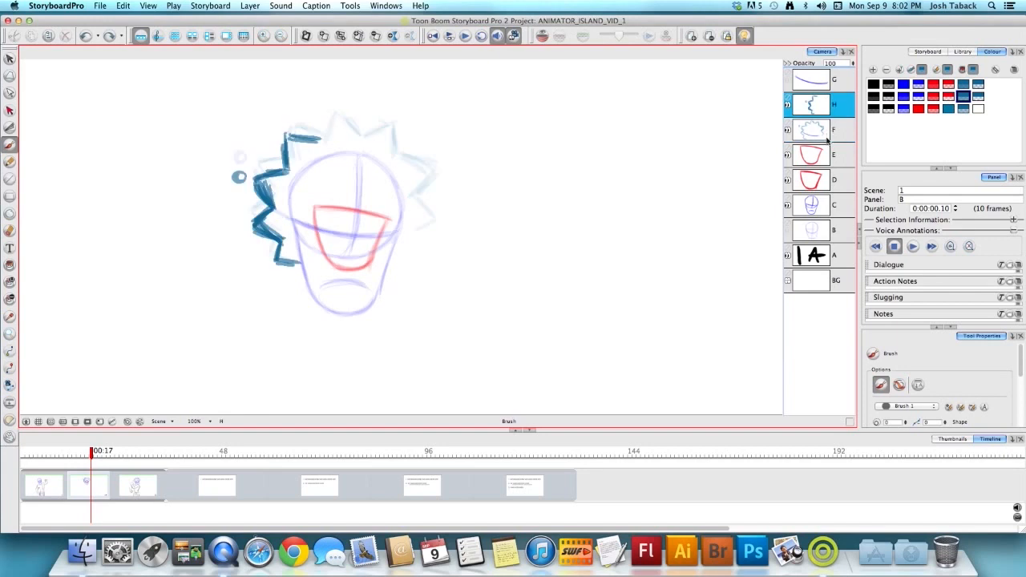
left_click(833, 132)
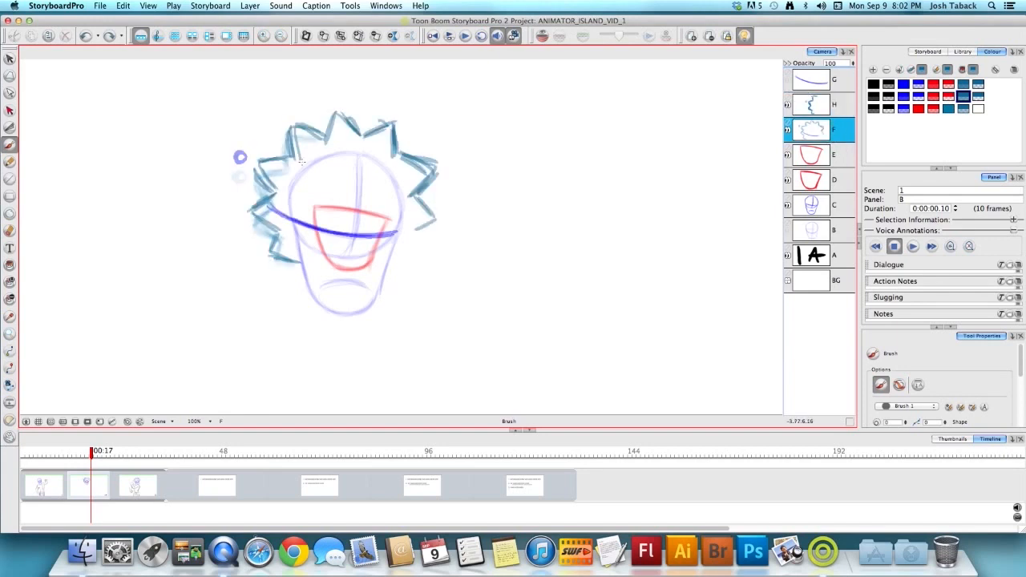
key("alt+s")
left_click_drag(273, 147, 281, 188)
key("Delete")
mouse_move(314, 117)
left_mouse_down()
mouse_move(300, 140)
mouse_move(282, 250)
mouse_move(294, 284)
left_mouse_up()
key("Delete")
key("Delete")
key("Delete")
left_click_drag(263, 185, 290, 198)
key("Delete")
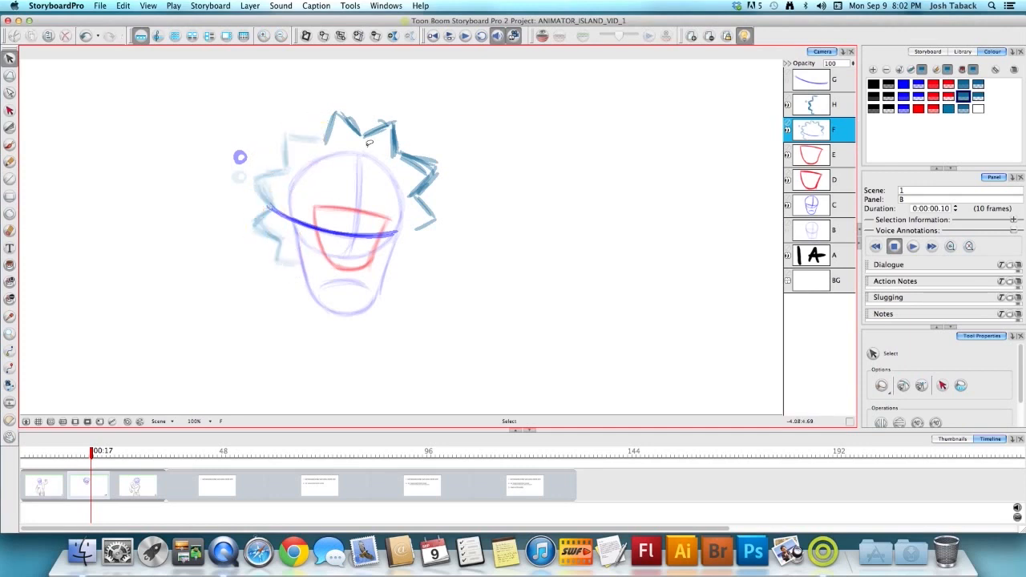
- Sample the existing hair's teal and redraw the left spikes on layer F, tracing the draft spikes of layer H
key("alt+d")
left_click(397, 134)
key("alt+b")
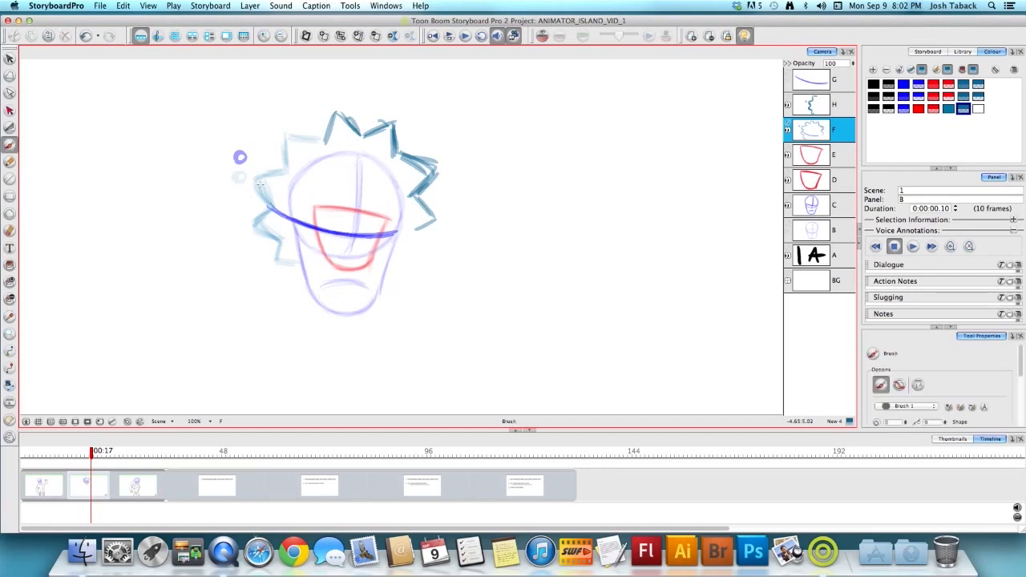
mouse_move(258, 178)
left_mouse_down()
mouse_move(271, 206)
mouse_move(253, 223)
mouse_move(266, 213)
mouse_move(254, 225)
mouse_move(290, 261)
mouse_move(276, 261)
mouse_move(286, 151)
mouse_move(287, 169)
mouse_move(290, 138)
mouse_move(325, 144)
left_mouse_up()
mouse_move(225, 127)
left_mouse_down()
mouse_move(217, 137)
mouse_move(273, 120)
left_mouse_up()
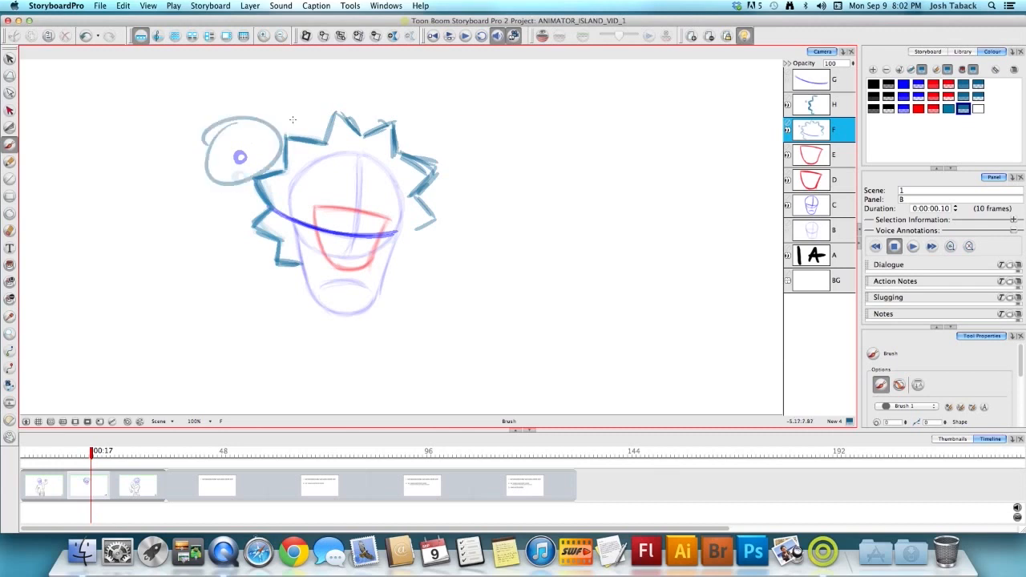
key("super+z")
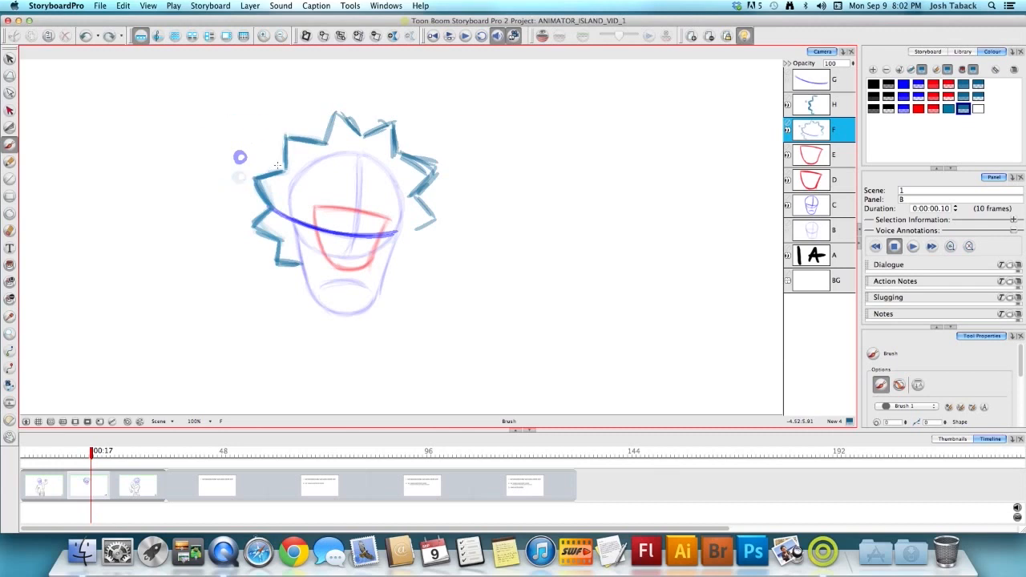
left_click_drag(258, 180, 271, 206)
- Hide the draft spikes on panel 1A's layer H and make hair layer F active
left_click(742, 37)
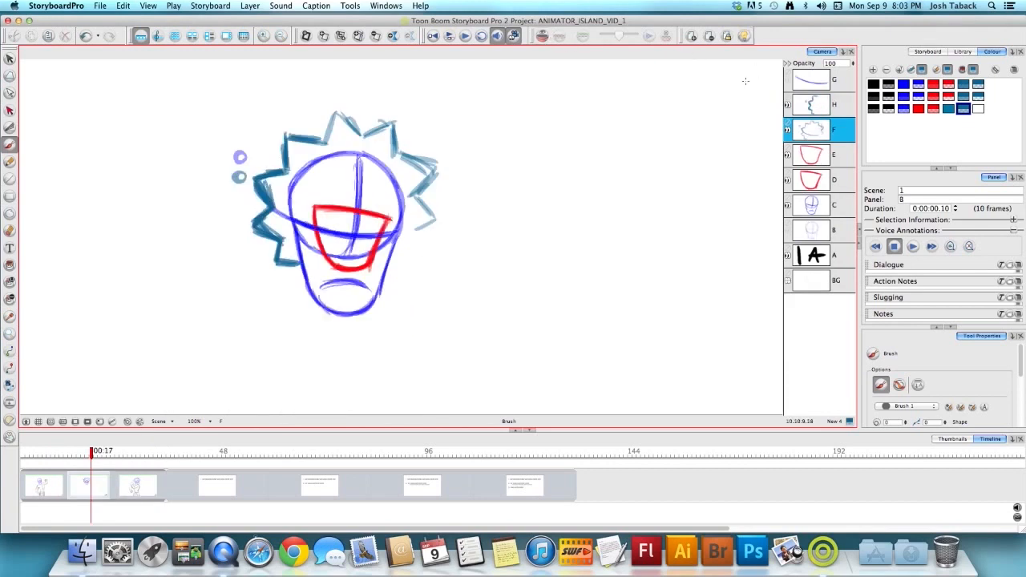
left_click(743, 36)
left_click(835, 106)
left_click(786, 106)
left_click(832, 126)
- Flip repeatedly between panel 1A and its neighbours to check the redrawn left hair spikes in motion
key("Left")
key("Right")
key("Right")
key("Left")
key("Right")
key("Left")
key("Right")
key("Left")
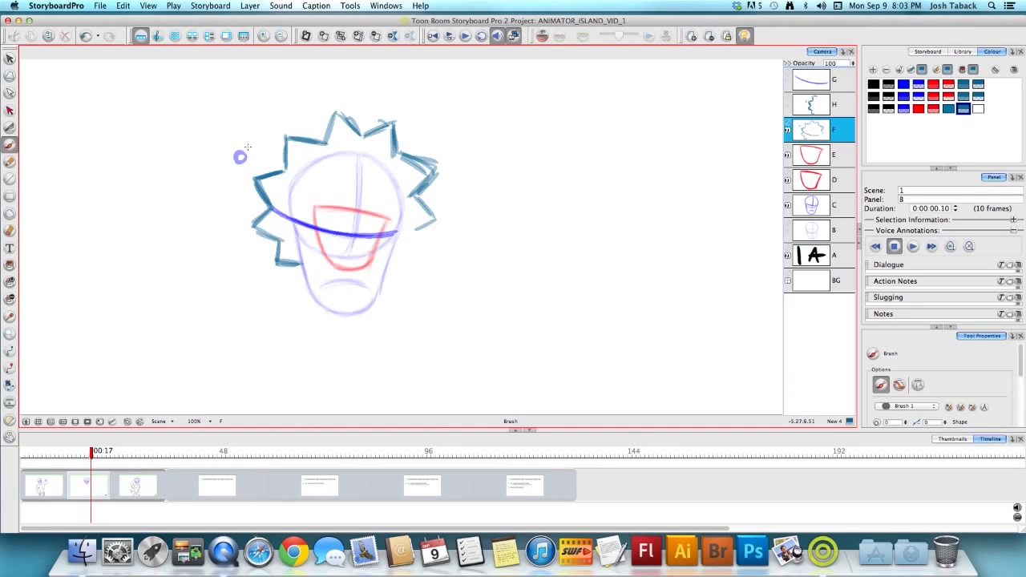
key("Left")
key("Right")
key("Right")
key("Left")
key("Right")
key("Left")
key("Right")
key("Left")
key("Right")
key("Left")
key("Right")
key("Left")
key("Right")
key("Left")
key("Right")
key("Left")
key("Right")
key("Left")
key("Right")
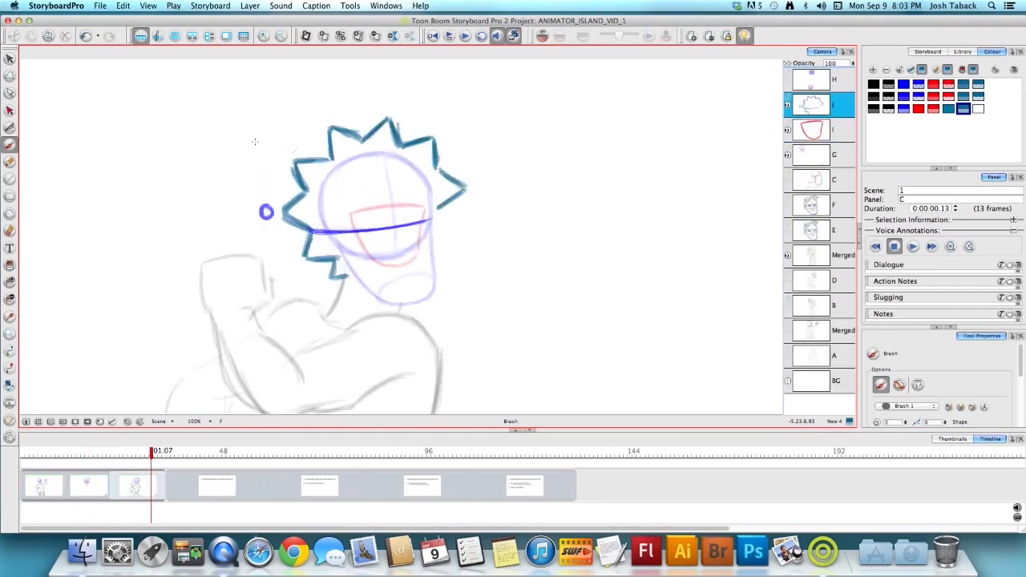
- Hide the hair layers on panels 2 and 1A
left_click(787, 105)
key("Left")
left_click(789, 130)
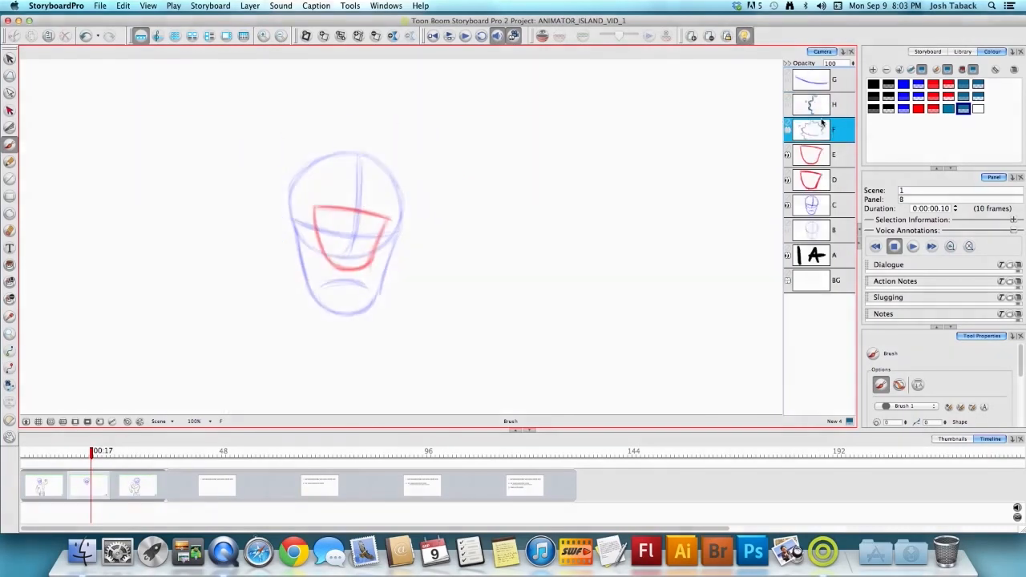